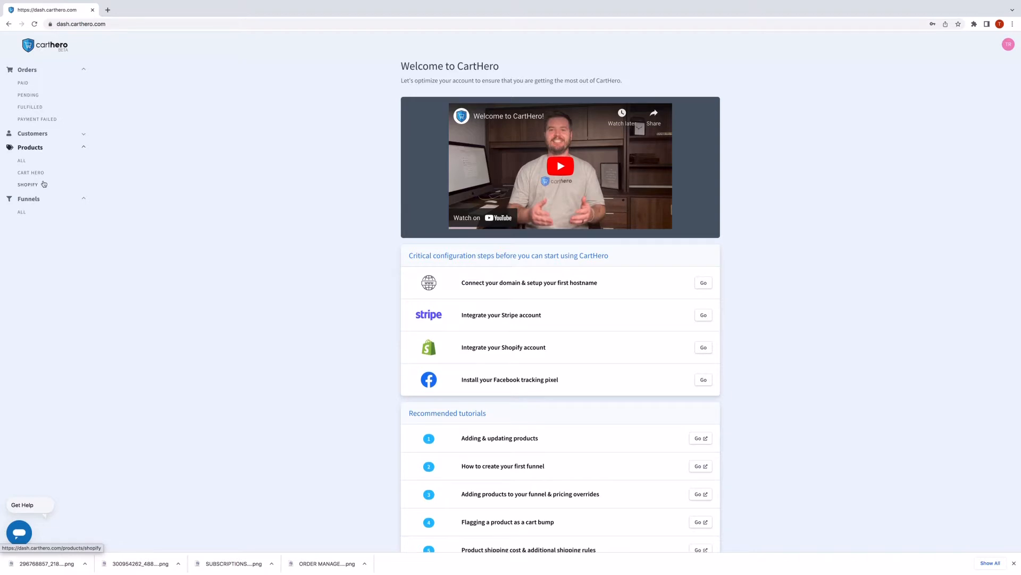
# Open the Products > SHOPIFY list of imported Eternal Light Co. items.
pyautogui.click(44, 184)
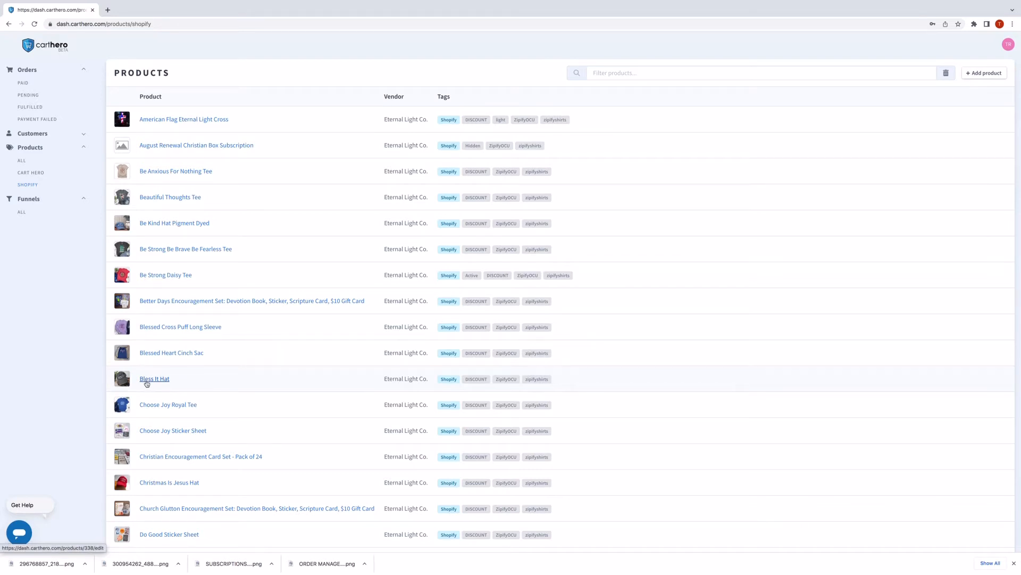
# Add a new product named 'Really Amazing T-Shirt', then go to the Funnels > ALL list.
pyautogui.click(982, 74)
pyautogui.click(510, 108)
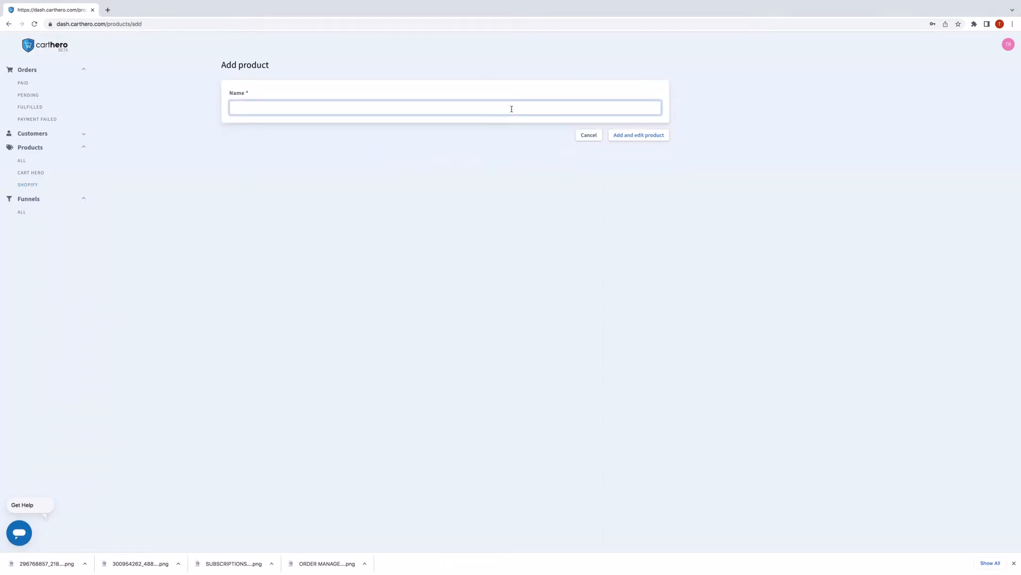
pyautogui.write('Really Amazing T-Shirt')
pyautogui.click(641, 138)
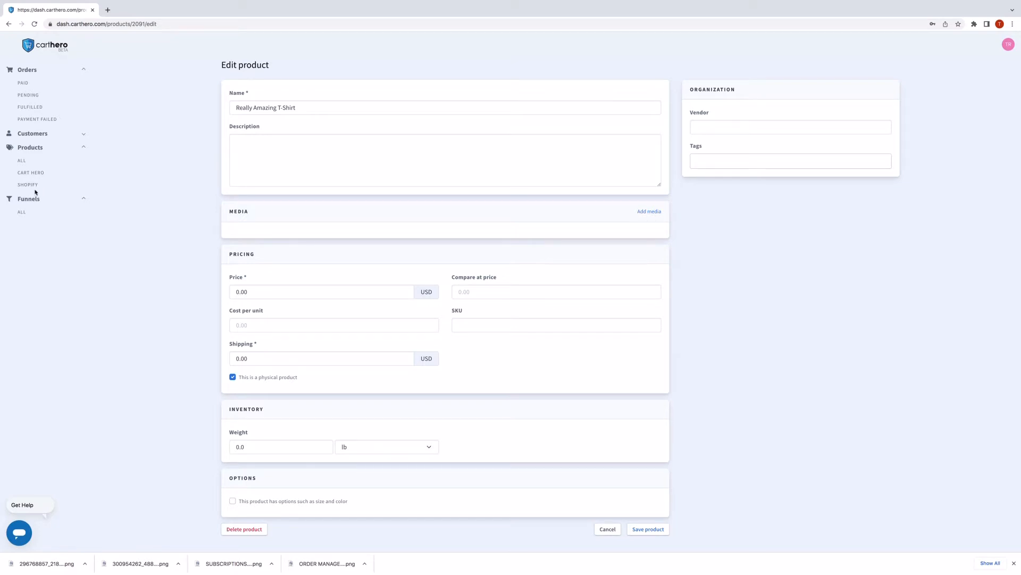
pyautogui.click(22, 213)
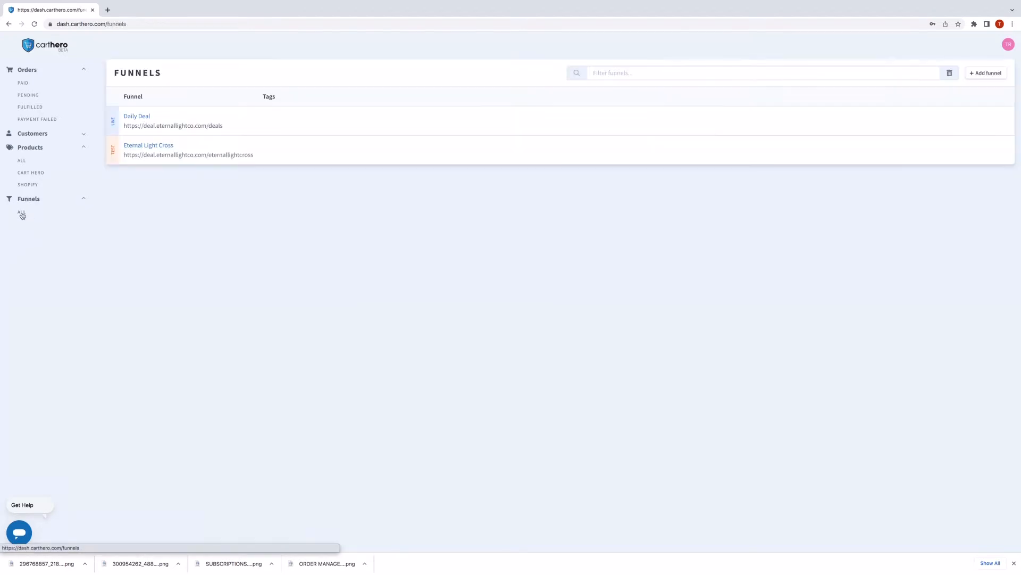
# Add funnel 'Choose Joy Royal Tee' on hostname deal.eternallightco.com with path choosejoy.
pyautogui.click(986, 73)
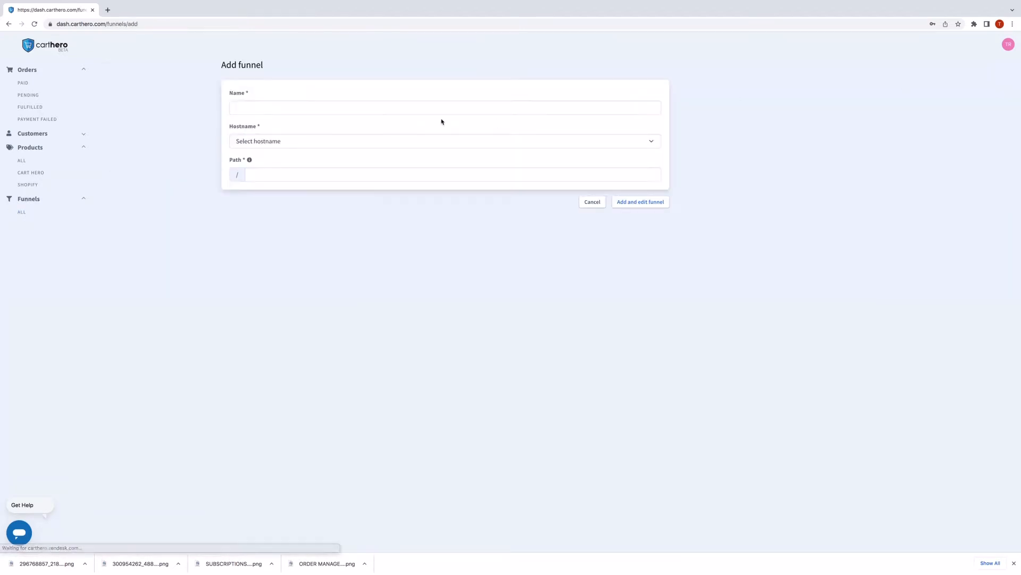
pyautogui.click(430, 107)
pyautogui.write('C')
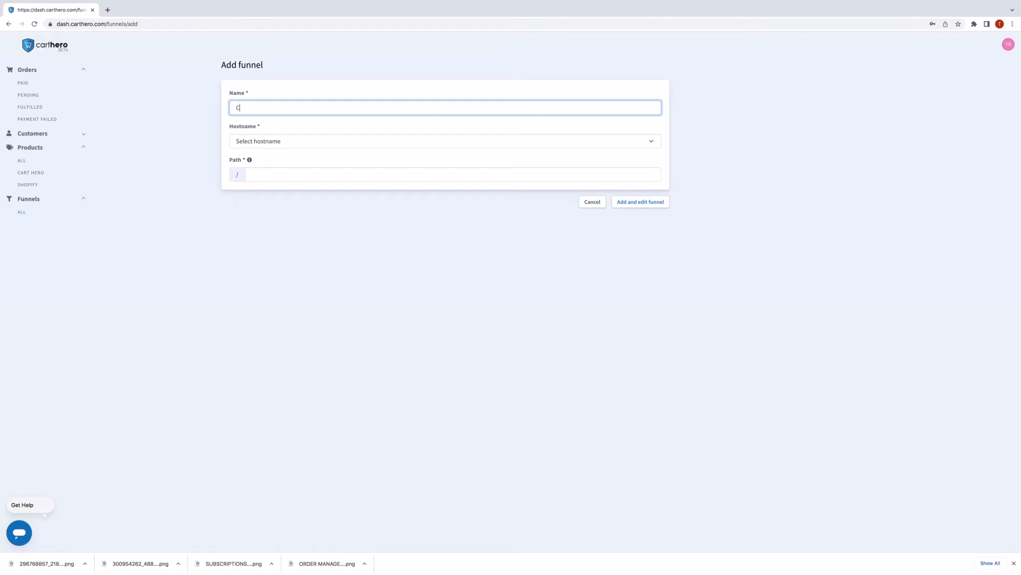
pyautogui.write('hoose Joy Royal Tee')
pyautogui.click(414, 139)
pyautogui.click(374, 150)
pyautogui.click(344, 176)
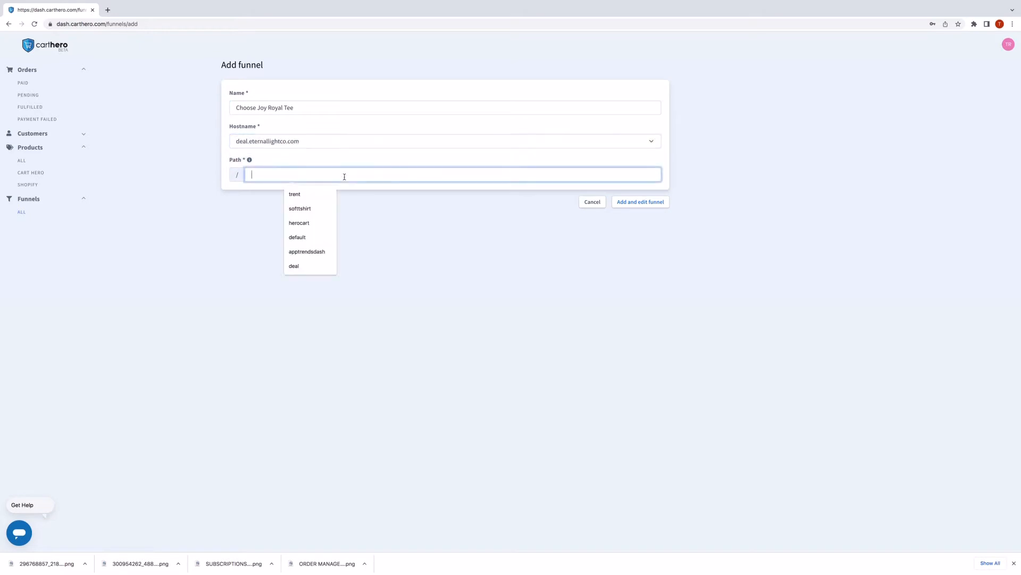
pyautogui.write('choosejoy')
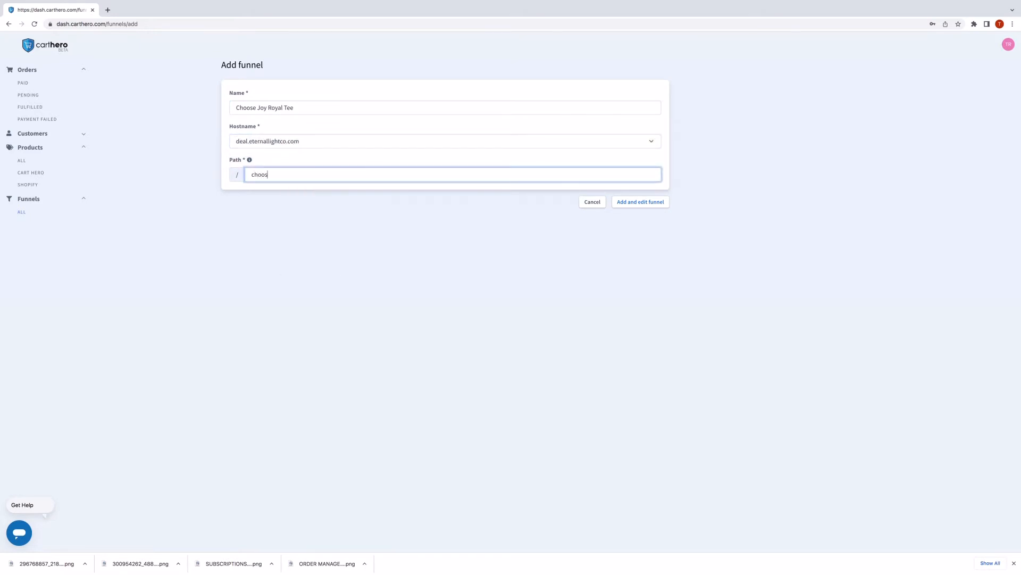
pyautogui.click(632, 203)
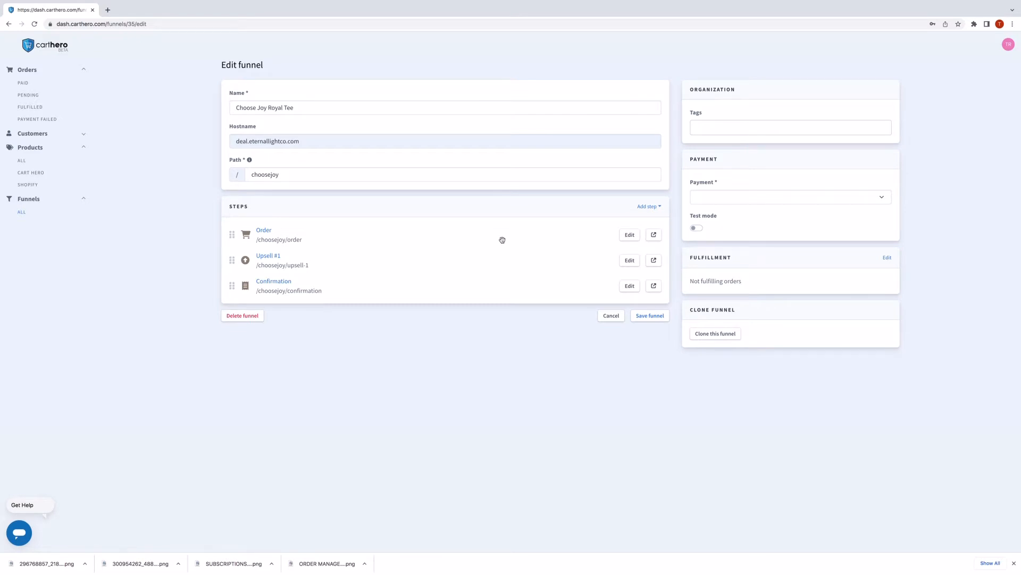
pyautogui.click(645, 206)
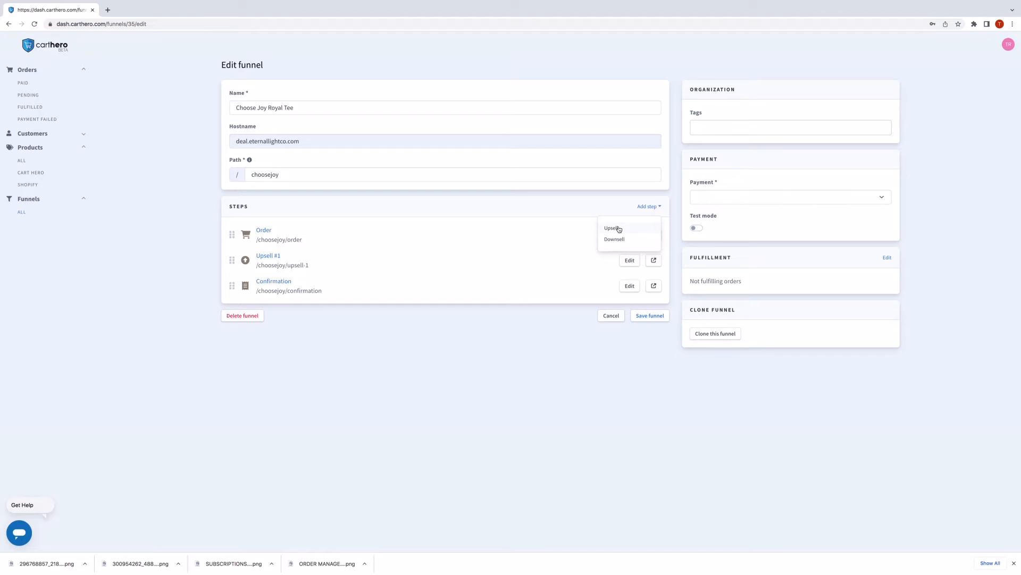
pyautogui.click(496, 339)
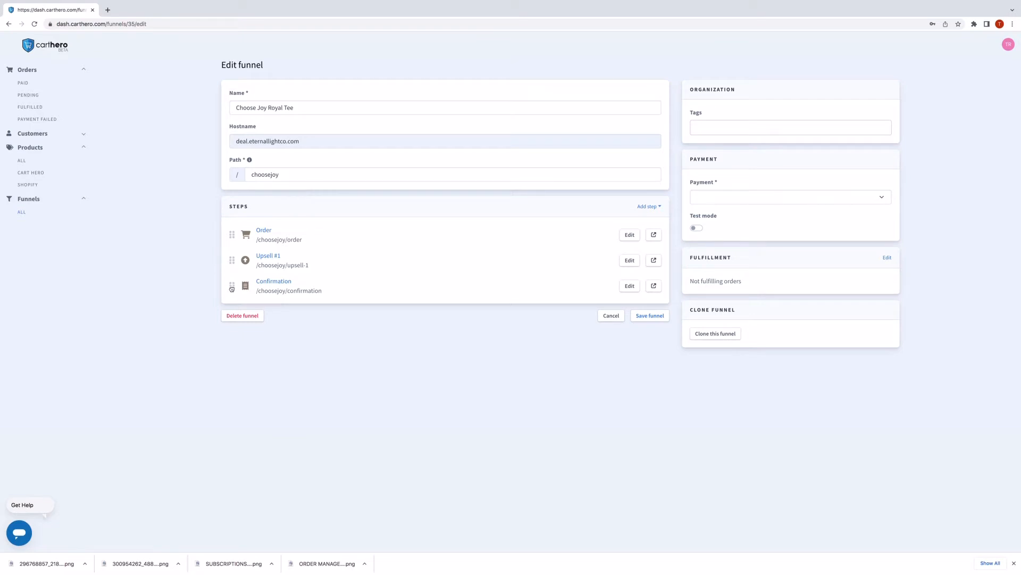
pyautogui.moveTo(232, 288)
pyautogui.mouseDown()
pyautogui.moveTo(230, 255)
pyautogui.moveTo(232, 287)
pyautogui.mouseUp()
# Select Eternal Light Co. as the payment account and turn on test mode.
pyautogui.click(797, 197)
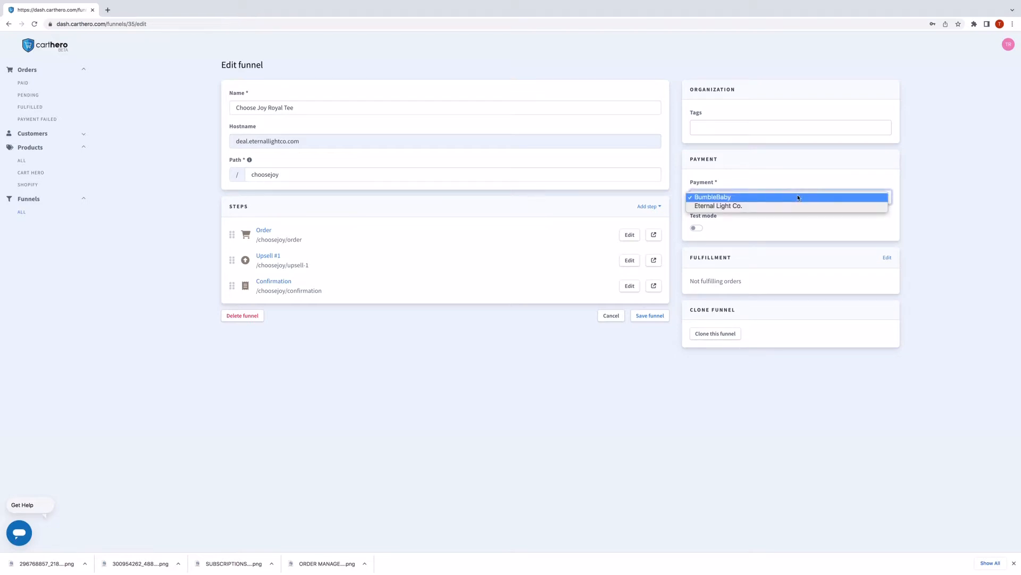
pyautogui.click(773, 206)
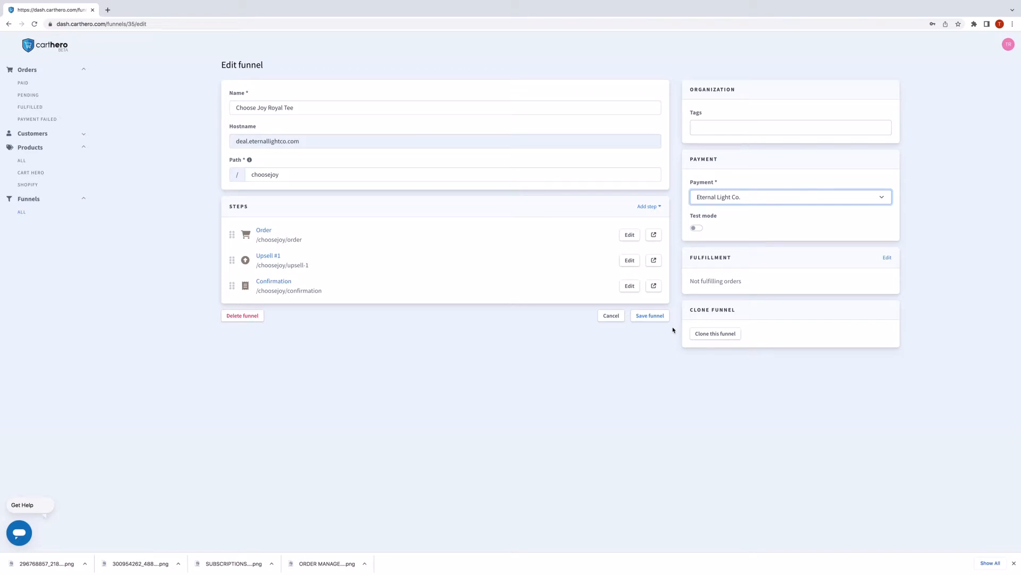
pyautogui.click(695, 228)
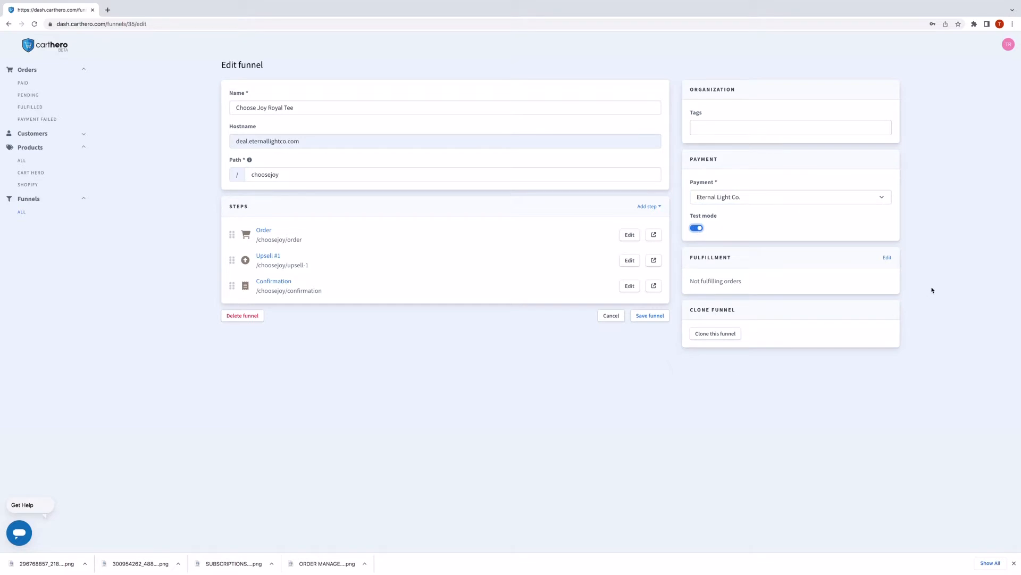
# Set fulfillment to Eternal Light Co and save the funnel.
pyautogui.click(888, 258)
pyautogui.click(835, 295)
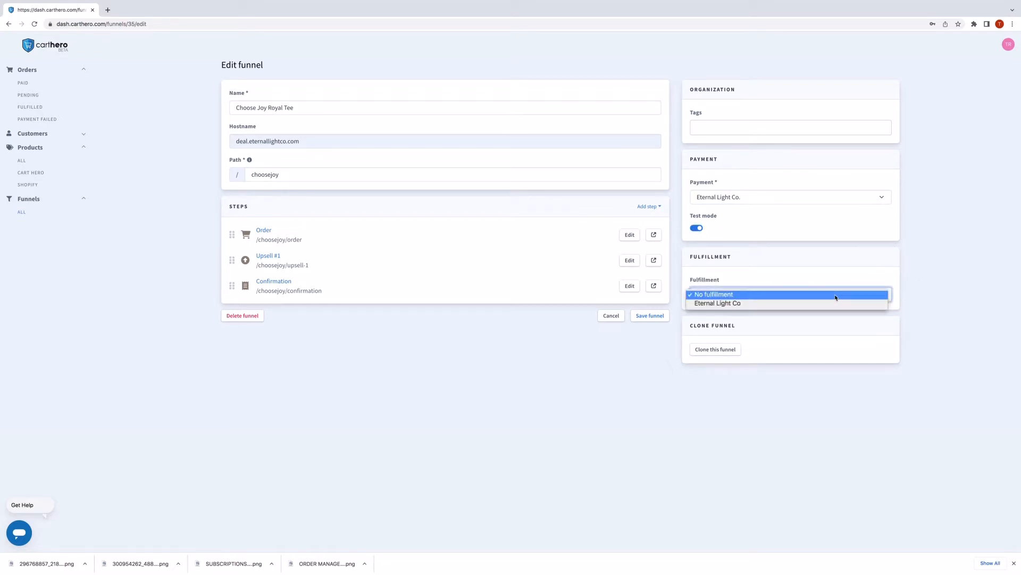
pyautogui.click(825, 303)
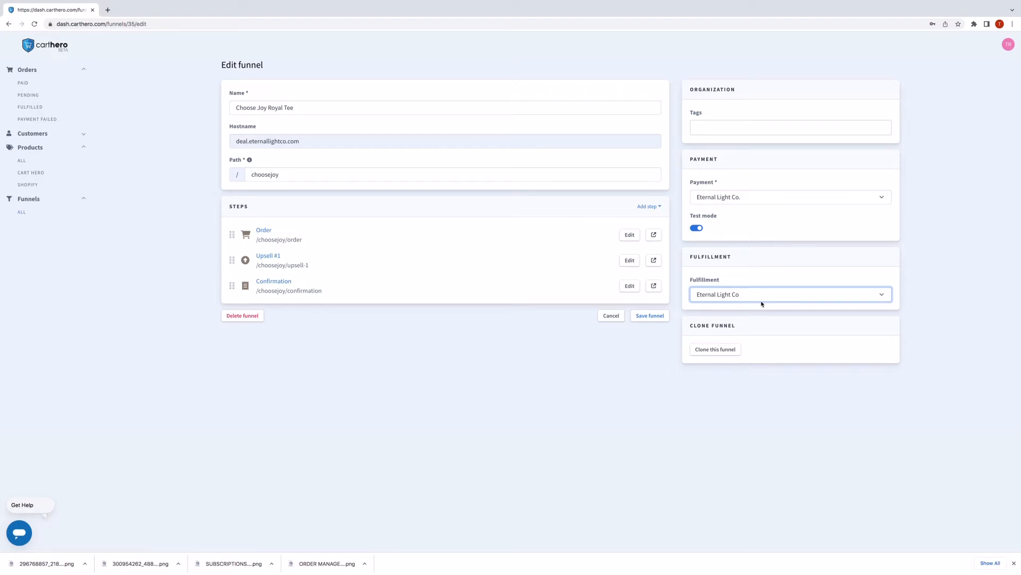
pyautogui.click(762, 297)
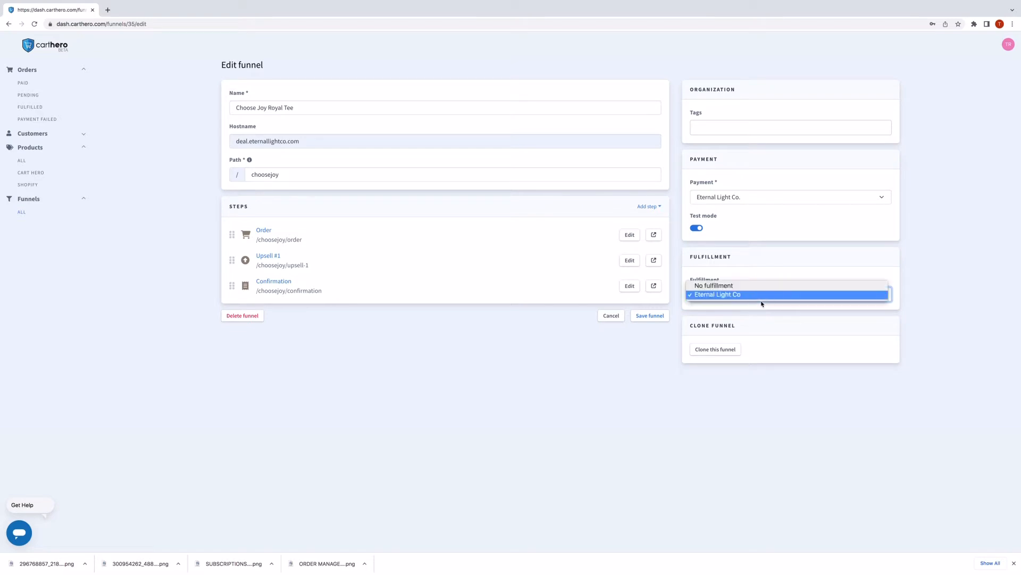
pyautogui.click(502, 422)
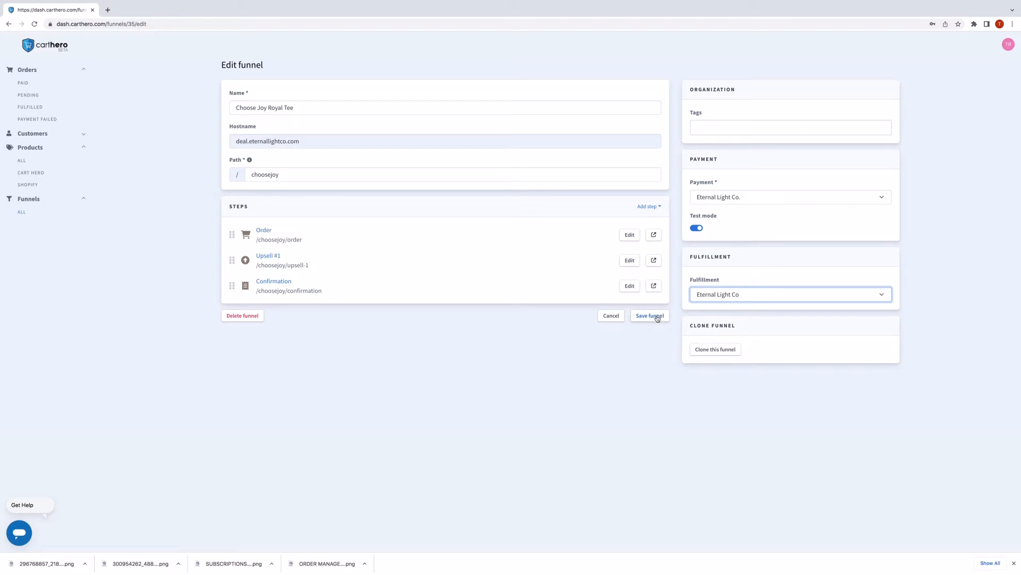
pyautogui.click(657, 318)
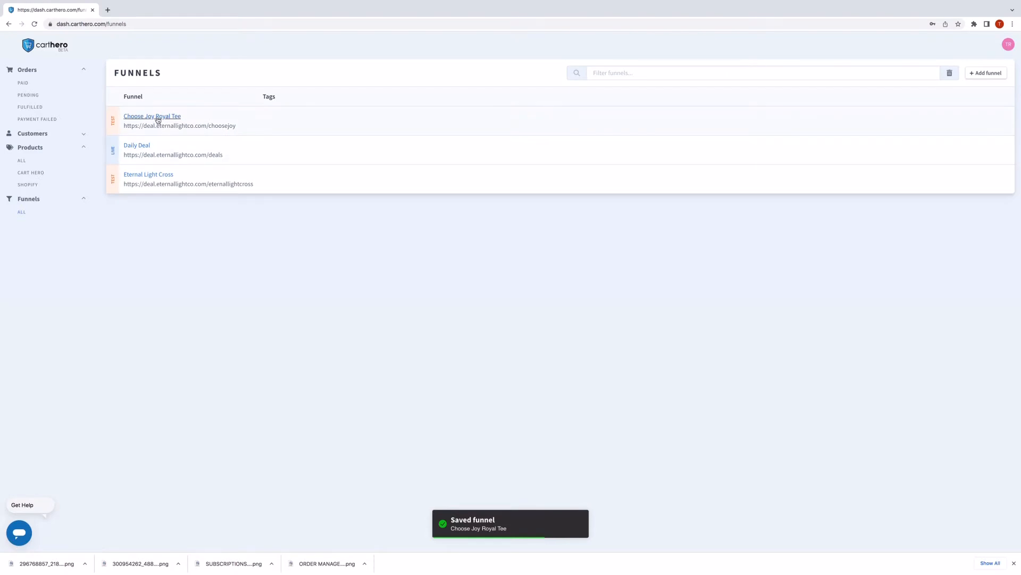
# Add the Choose Joy Royal Tee product, found by searching 'choose', to the funnel's Order step.
pyautogui.click(155, 117)
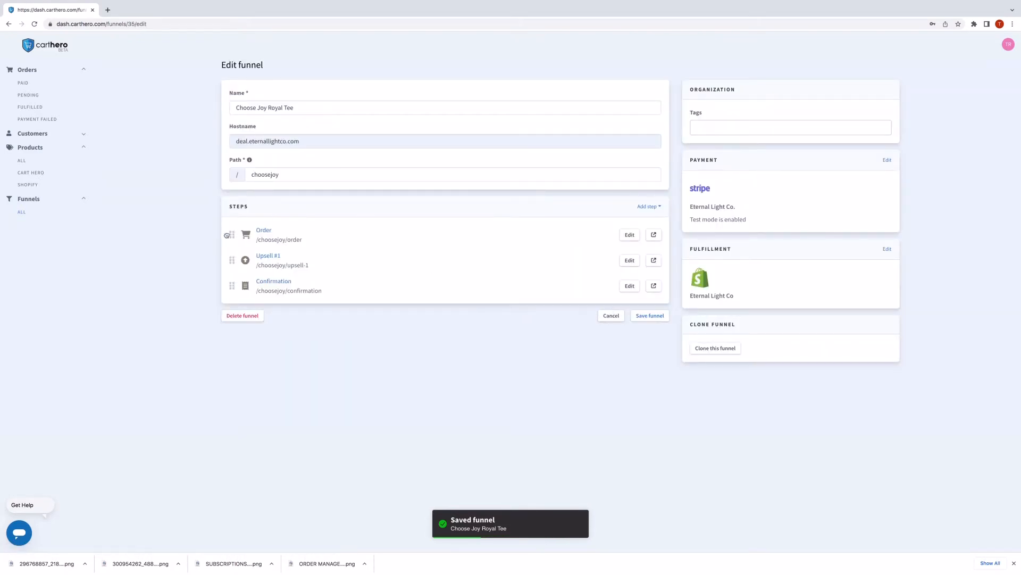
pyautogui.click(264, 231)
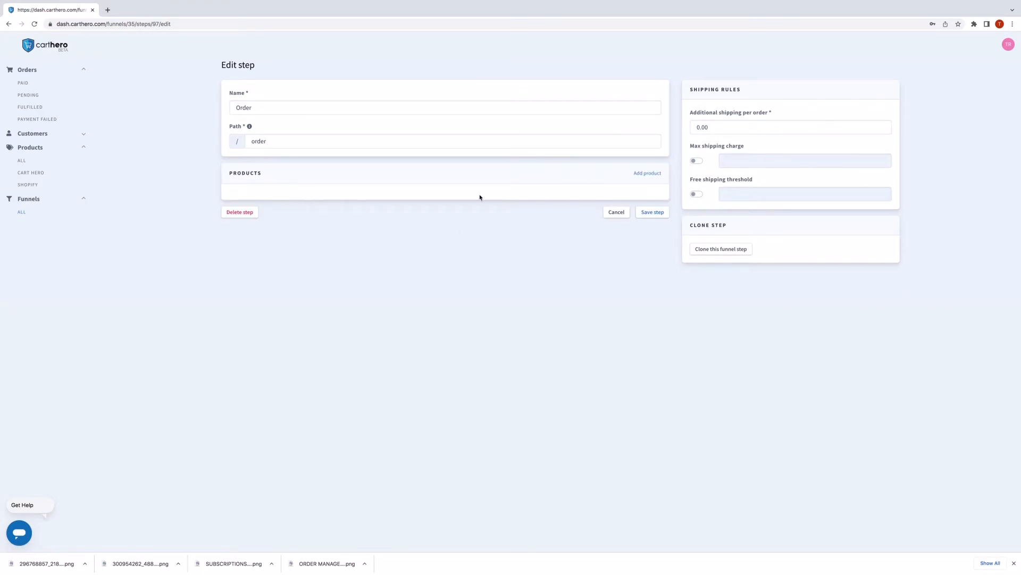
pyautogui.click(637, 173)
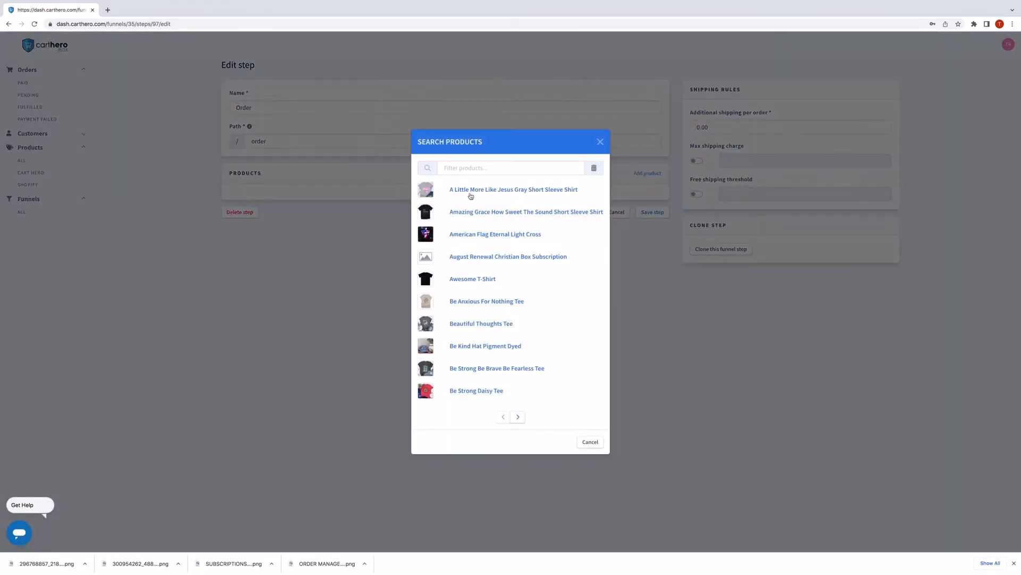
pyautogui.click(467, 167)
pyautogui.write('choose')
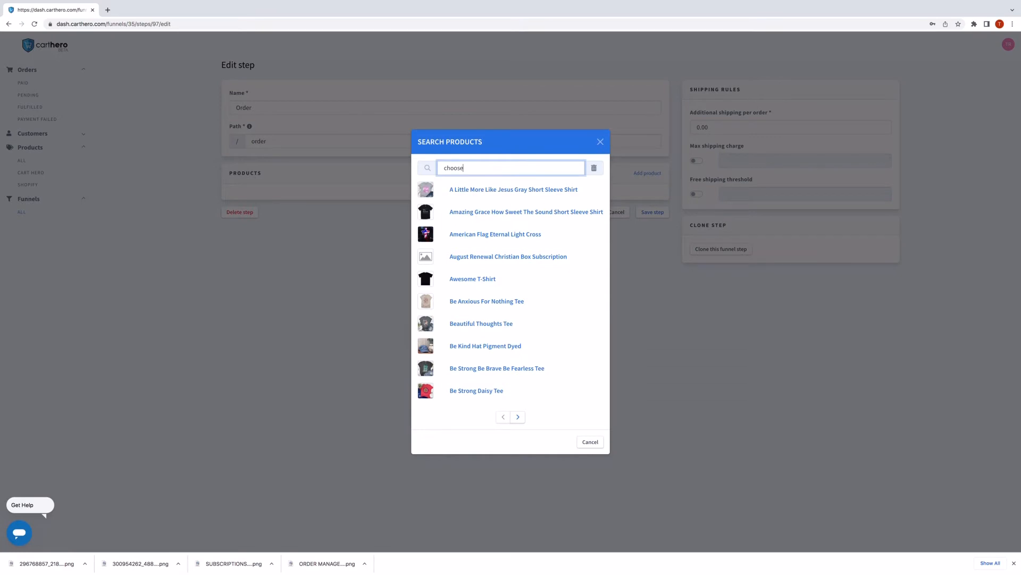
pyautogui.press('Return')
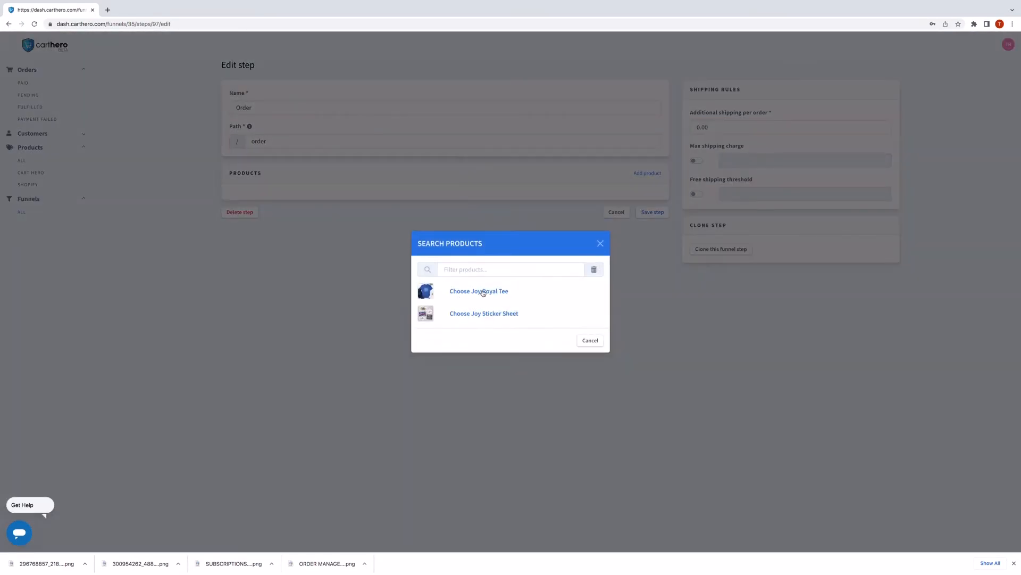
pyautogui.click(483, 292)
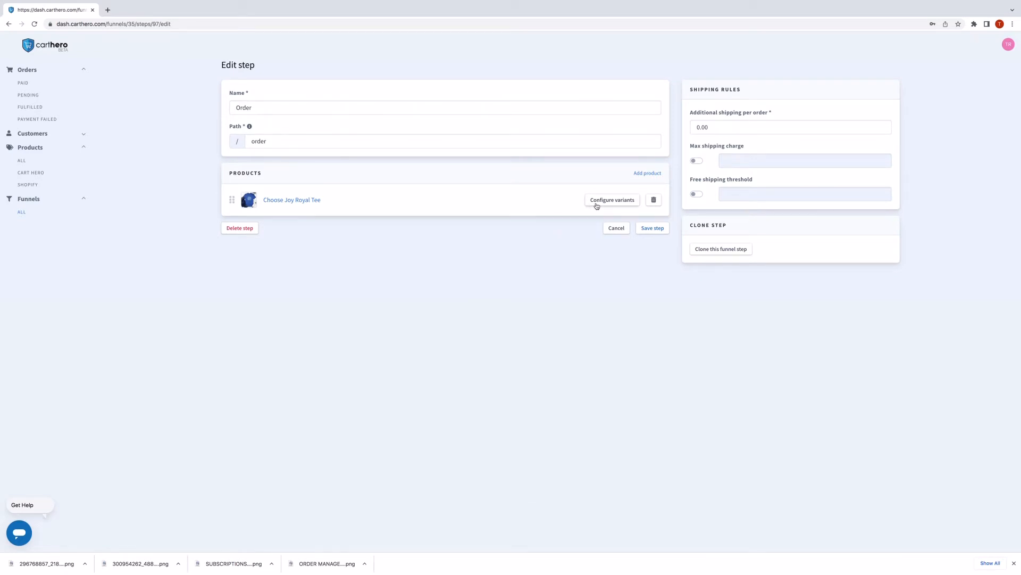
# Override the variant price to $10 and apply it to every size variant.
pyautogui.click(604, 203)
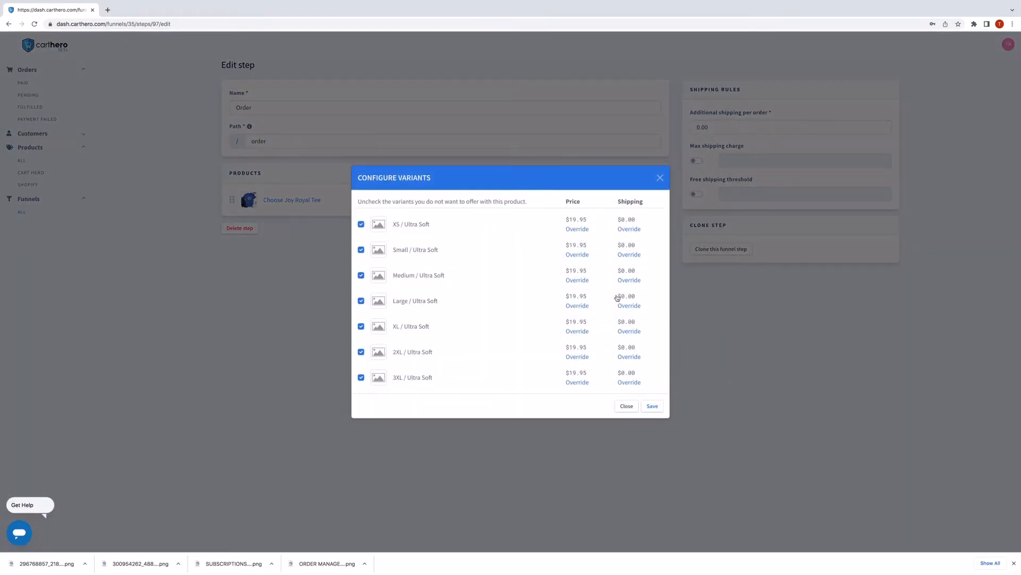
pyautogui.click(584, 230)
pyautogui.click(561, 229)
pyautogui.write('10')
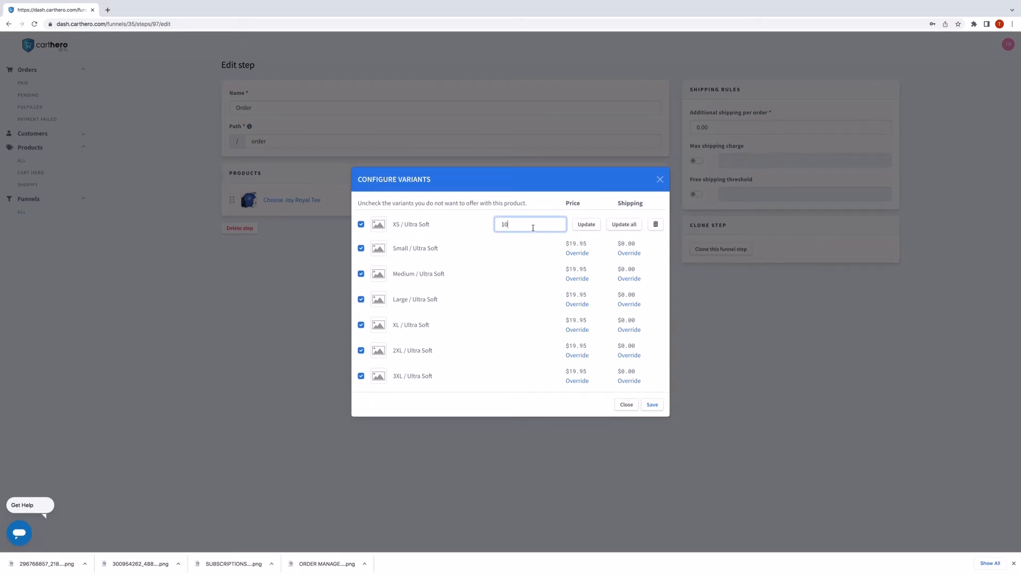
pyautogui.click(623, 224)
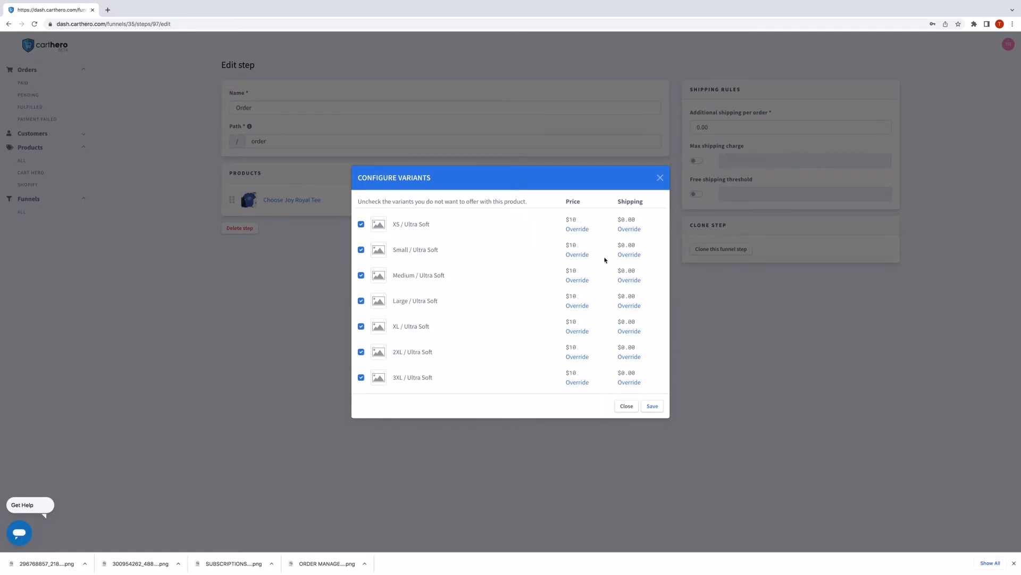
# Set $5 shipping on every variant and save the variant settings.
pyautogui.click(631, 229)
pyautogui.click(532, 225)
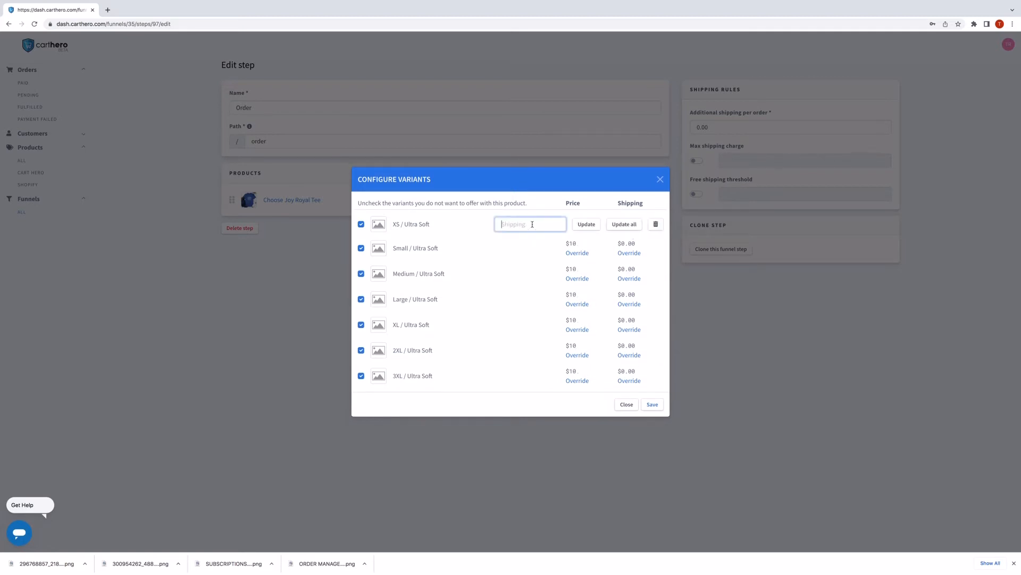
pyautogui.write('5')
pyautogui.click(624, 224)
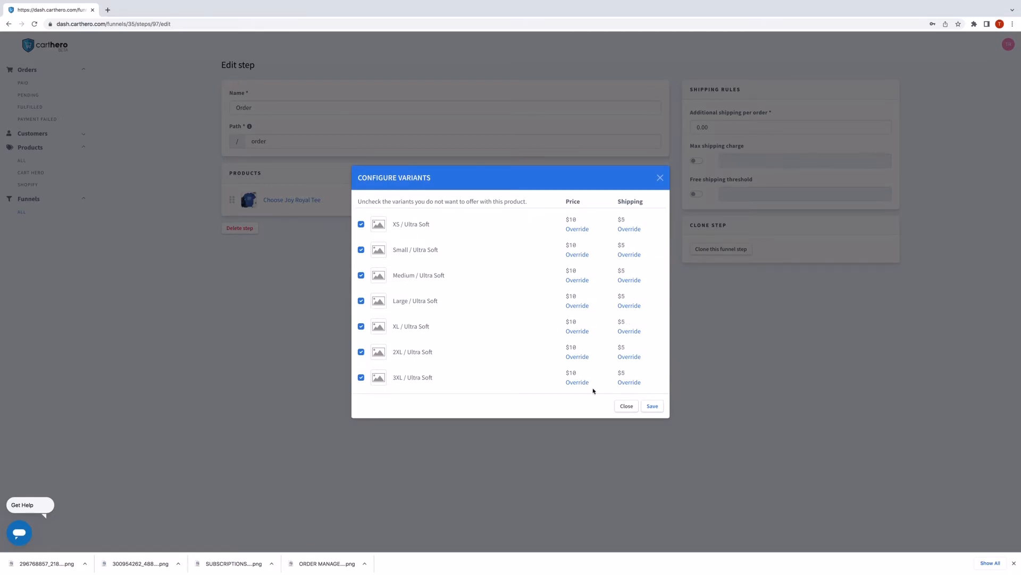
pyautogui.click(656, 407)
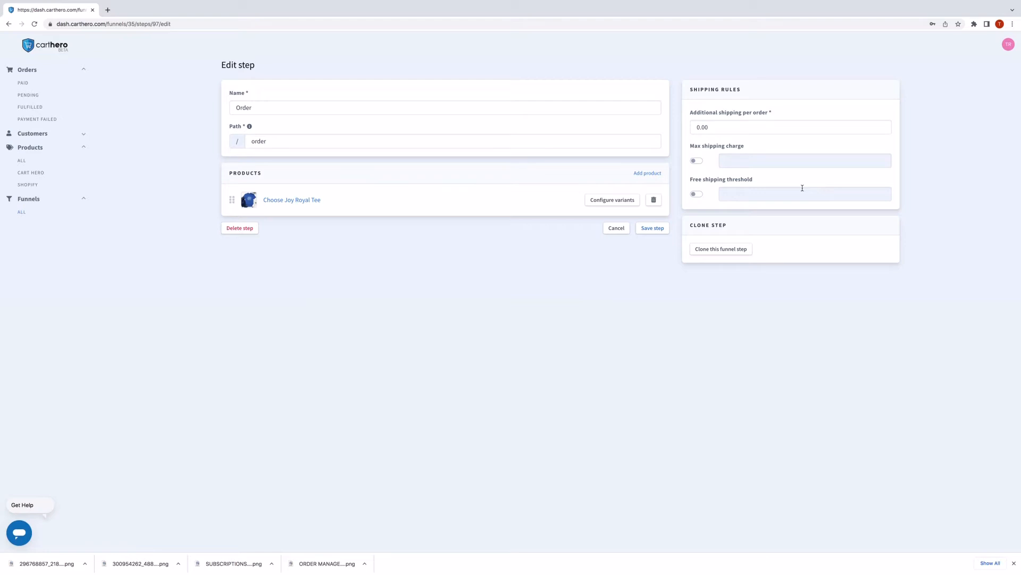
# Add the Bless It Hat, filtered by 'bless it', as a second Order step product.
pyautogui.click(693, 195)
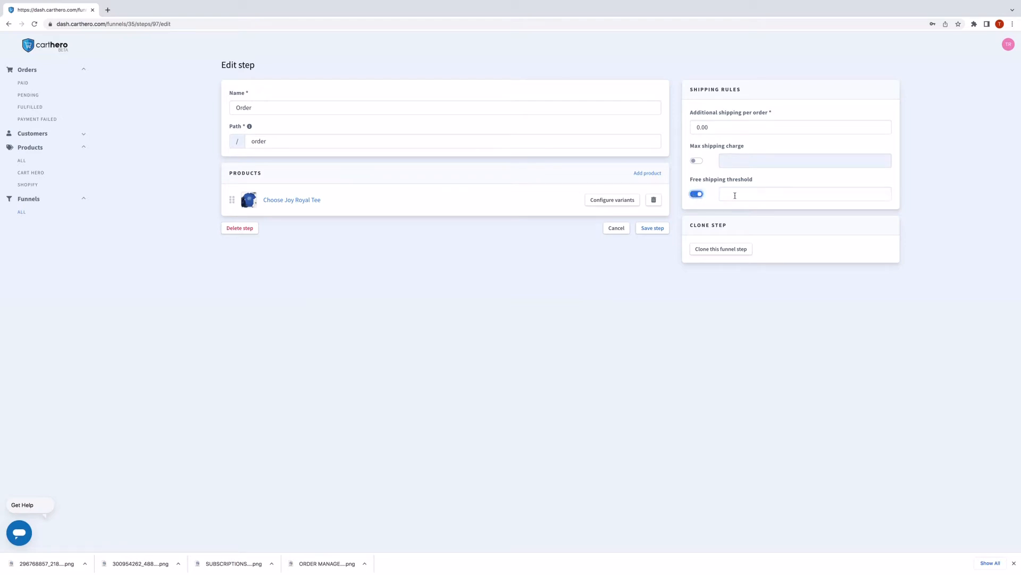
pyautogui.click(695, 195)
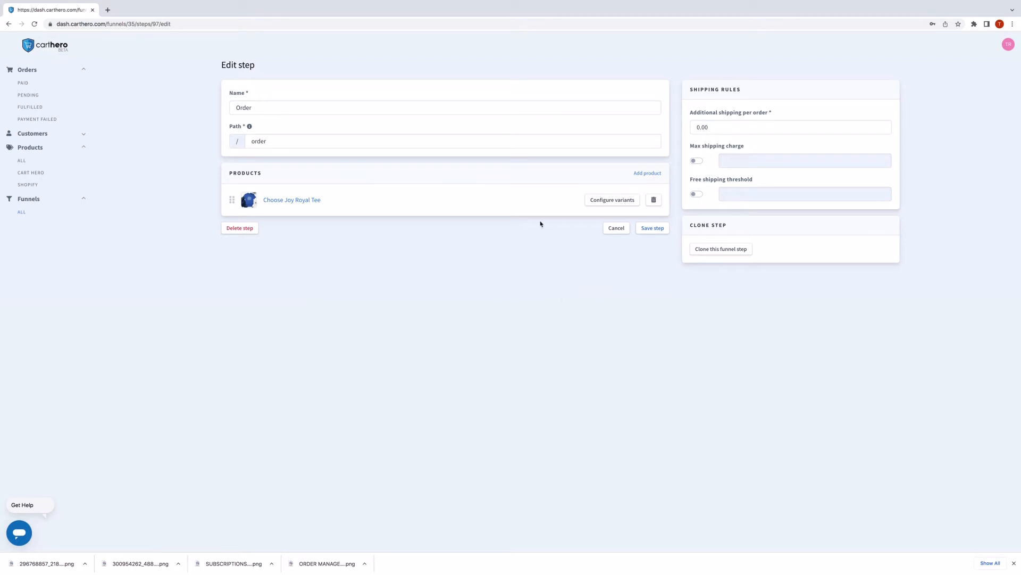
pyautogui.click(648, 174)
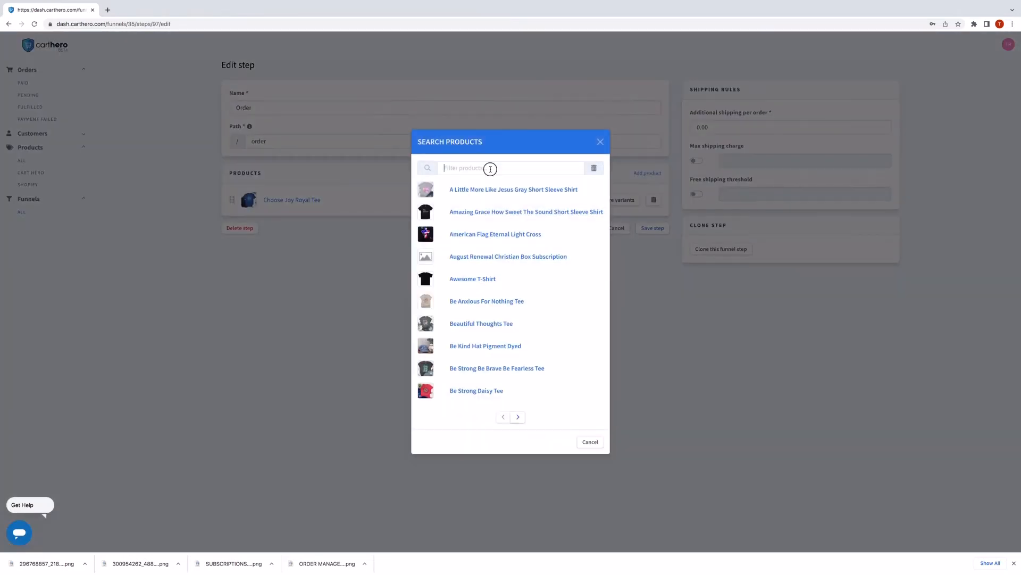
pyautogui.click(491, 168)
pyautogui.write('bless it')
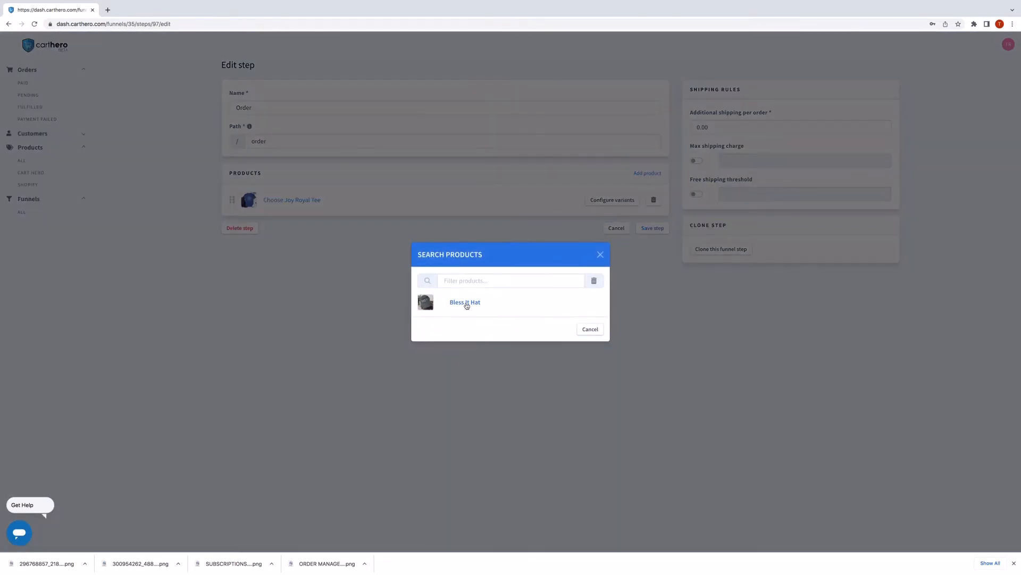
pyautogui.click(466, 303)
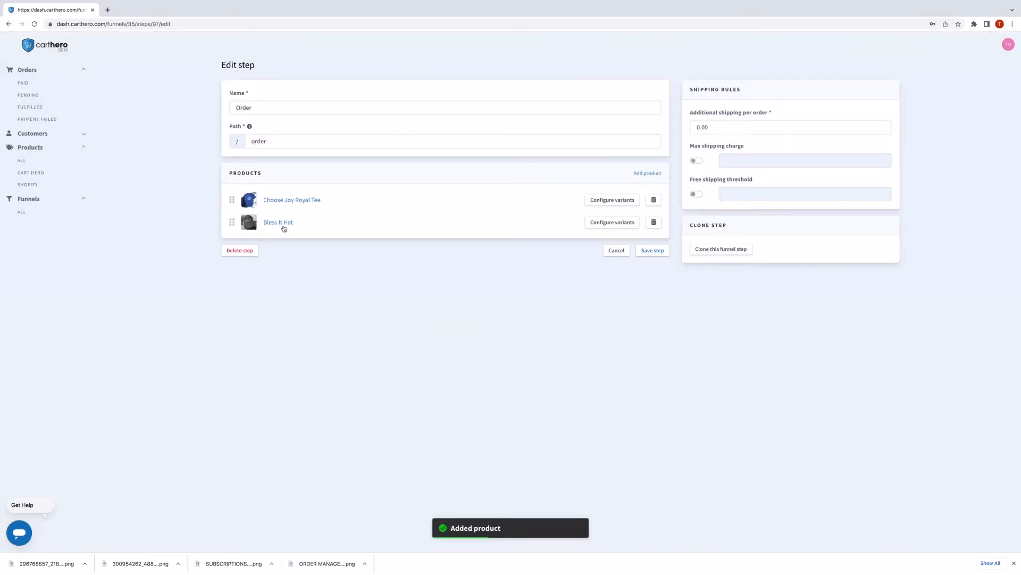
# Mark the Bless It Hat as a cart bump, save it, and save the Order step.
pyautogui.click(284, 227)
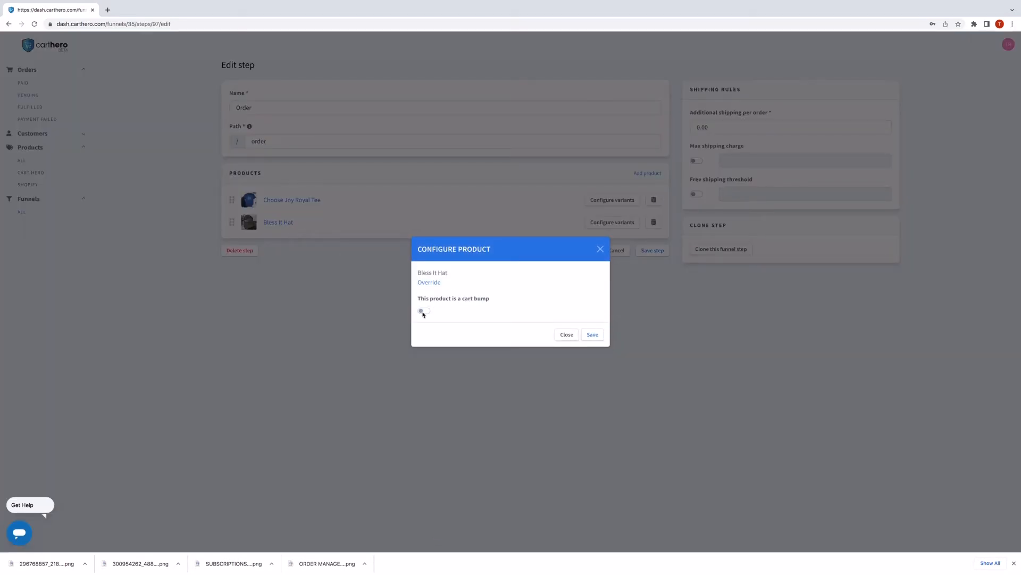
pyautogui.click(423, 313)
pyautogui.click(593, 335)
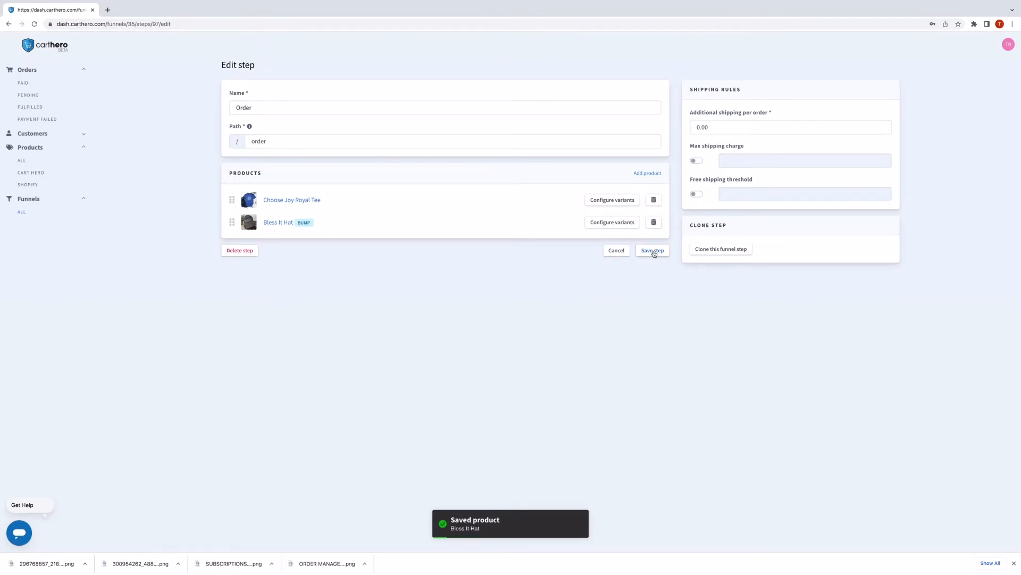
pyautogui.click(653, 251)
# Go back to the funnel, open the Order step page in the editor, and drag Add to Cart toward the image column.
pyautogui.click(9, 25)
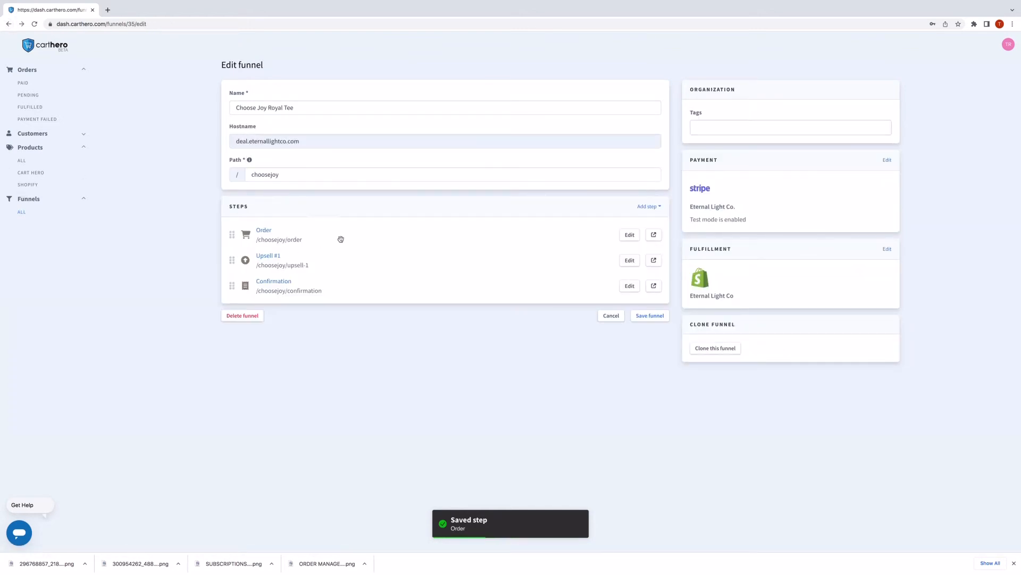
pyautogui.click(630, 234)
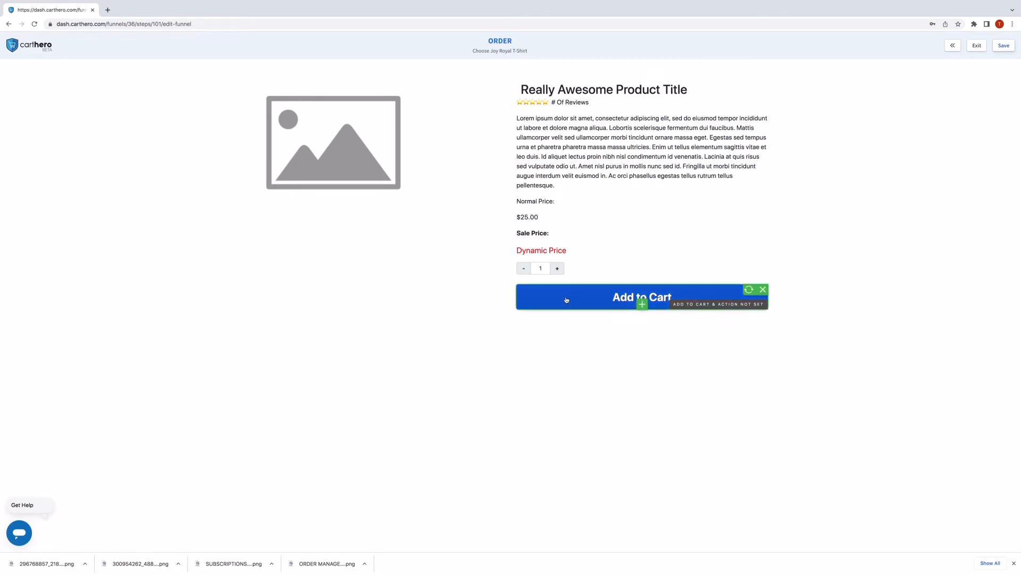
pyautogui.moveTo(568, 299); pyautogui.dragTo(326, 203)
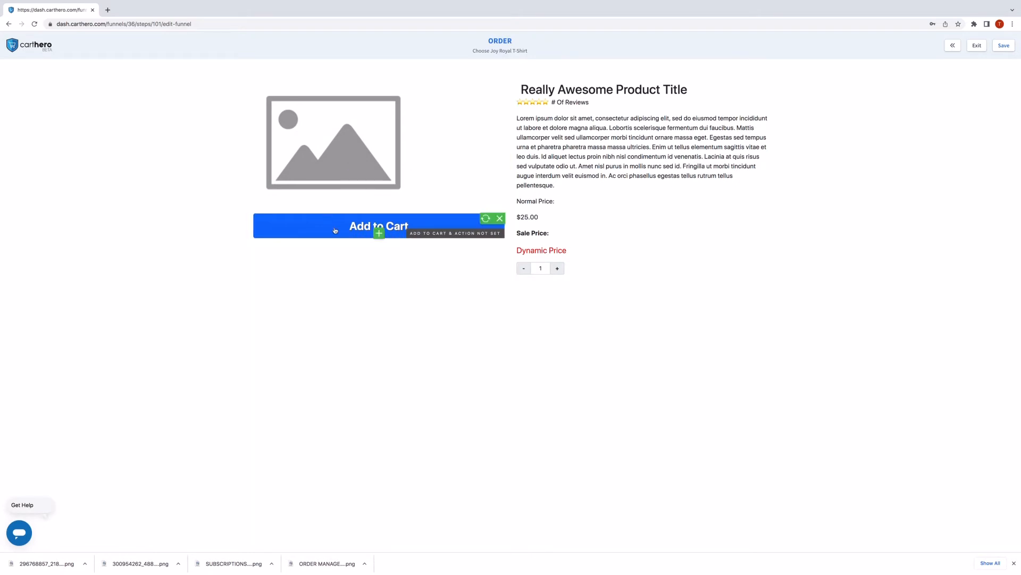
pyautogui.moveTo(580, 293); pyautogui.dragTo(582, 281)
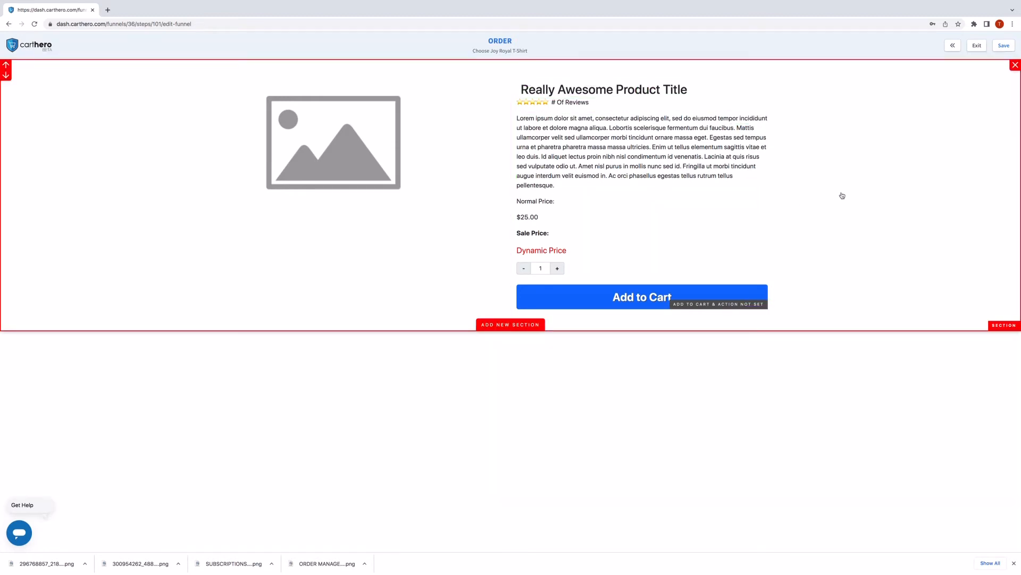
# Link the order section's product setting to Choose Joy Royal Tee.
pyautogui.click(563, 67)
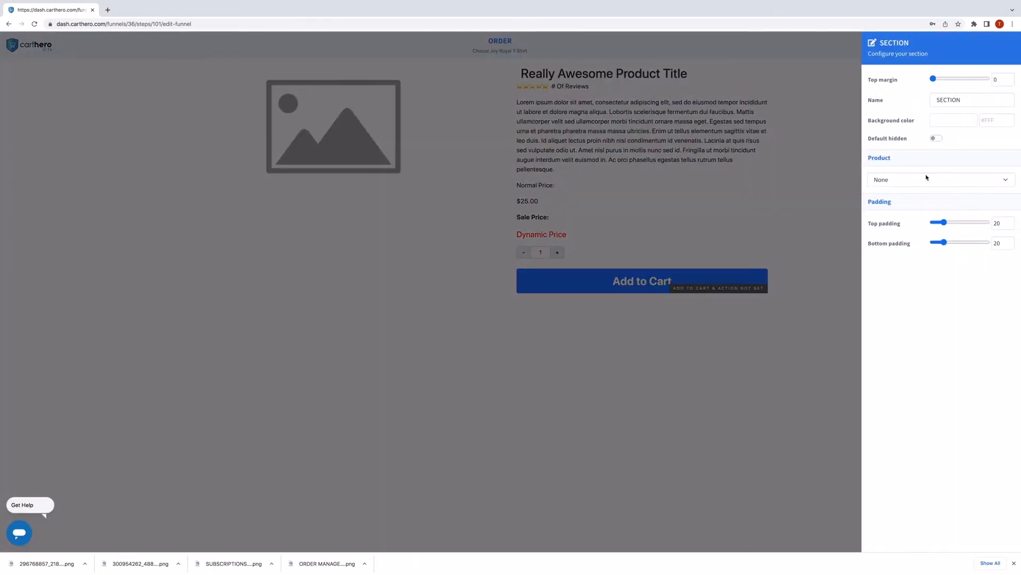
pyautogui.click(942, 182)
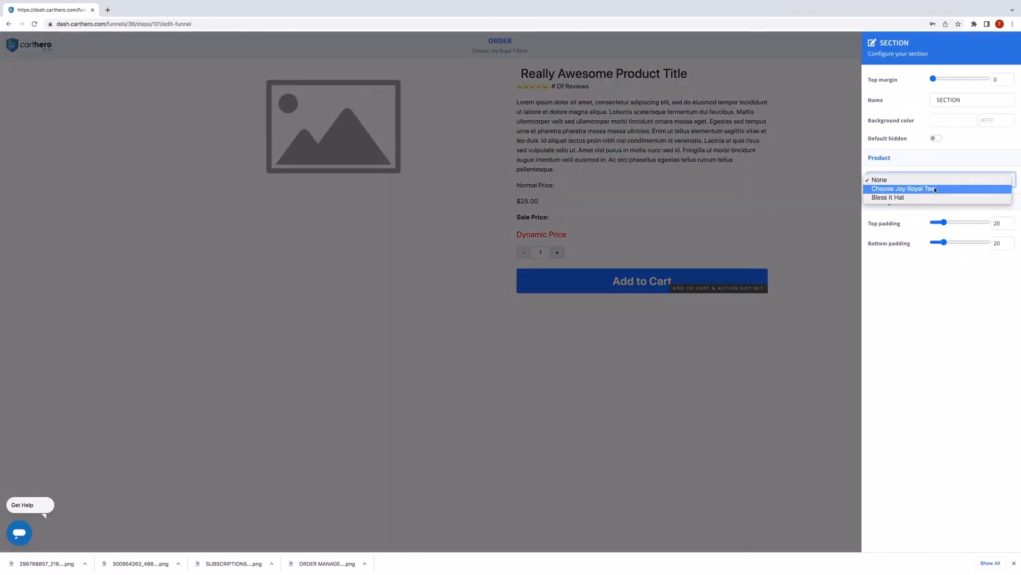
pyautogui.click(935, 190)
pyautogui.click(766, 167)
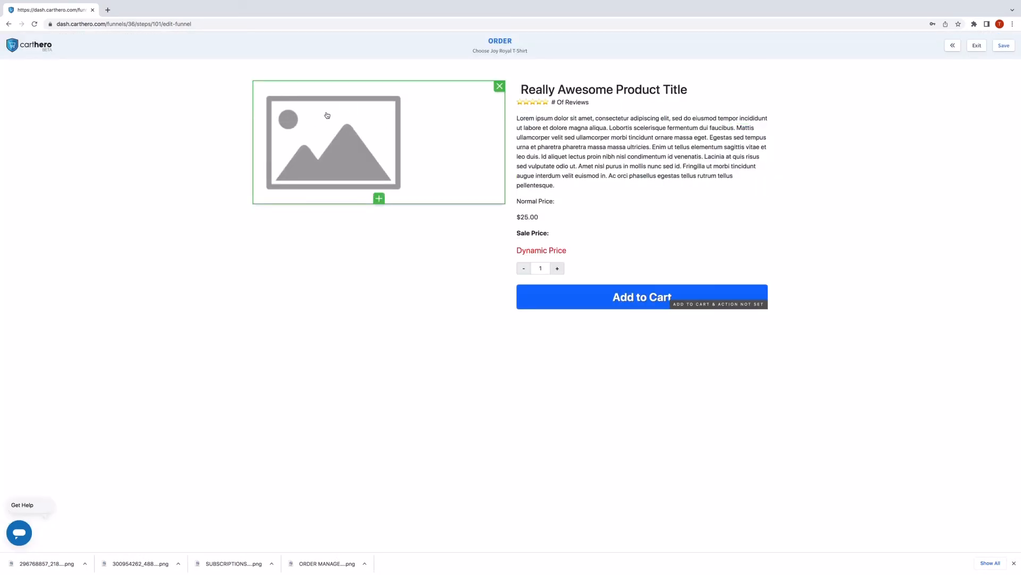
# Set the product image to choosejoyroyalmock.png.
pyautogui.click(317, 145)
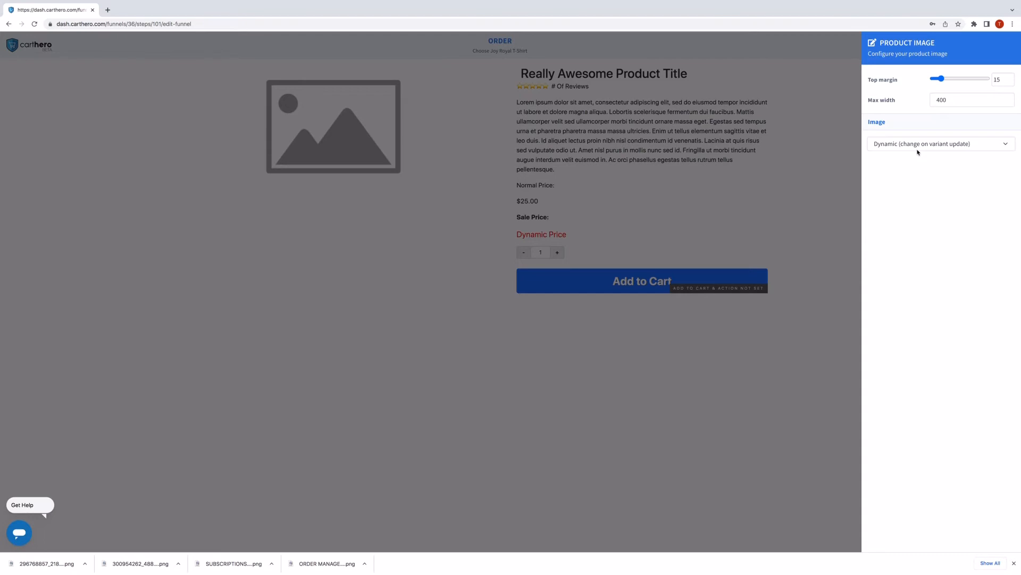
pyautogui.click(917, 150)
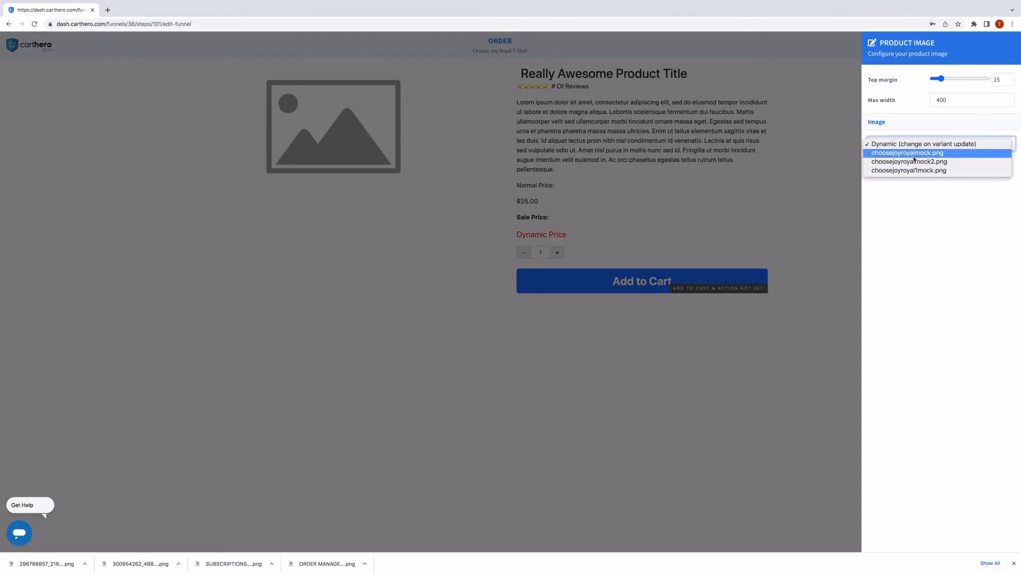
pyautogui.click(907, 153)
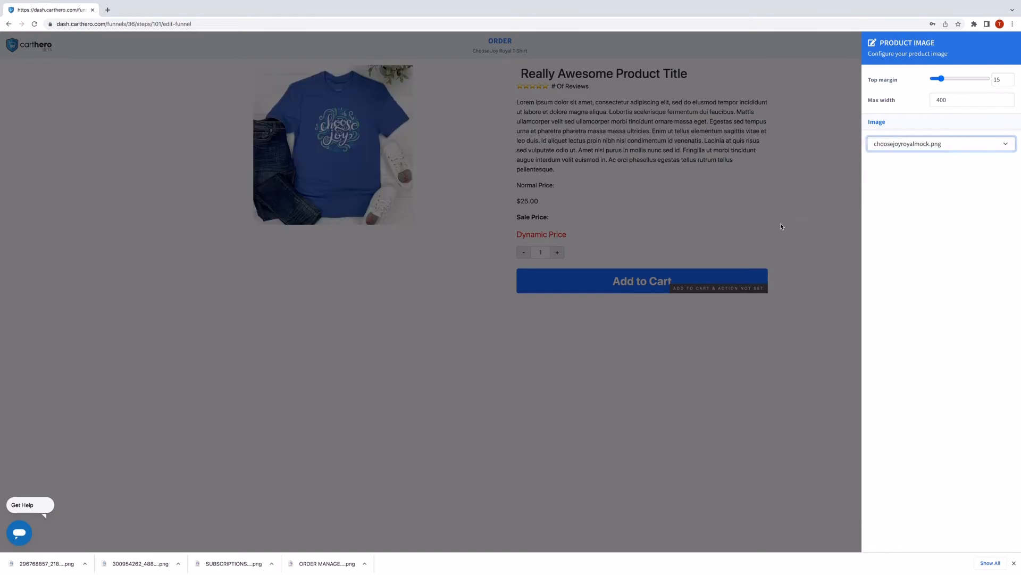
pyautogui.click(750, 215)
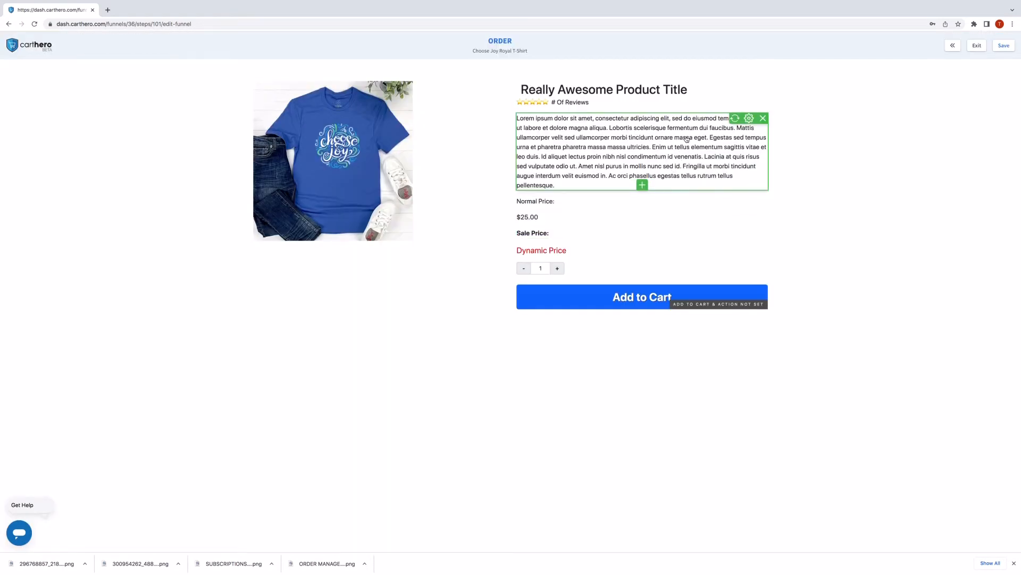
# Replace the placeholder title with 'Choose Joy Royal Tee' and drag the description beneath Add to Cart.
pyautogui.tripleClick(536, 92)
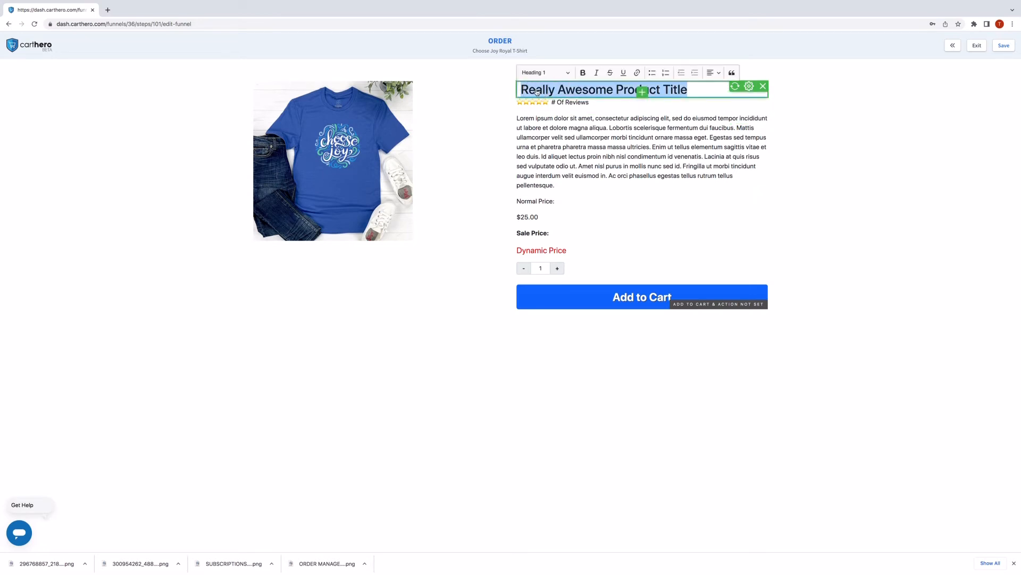
pyautogui.write('Choose ')
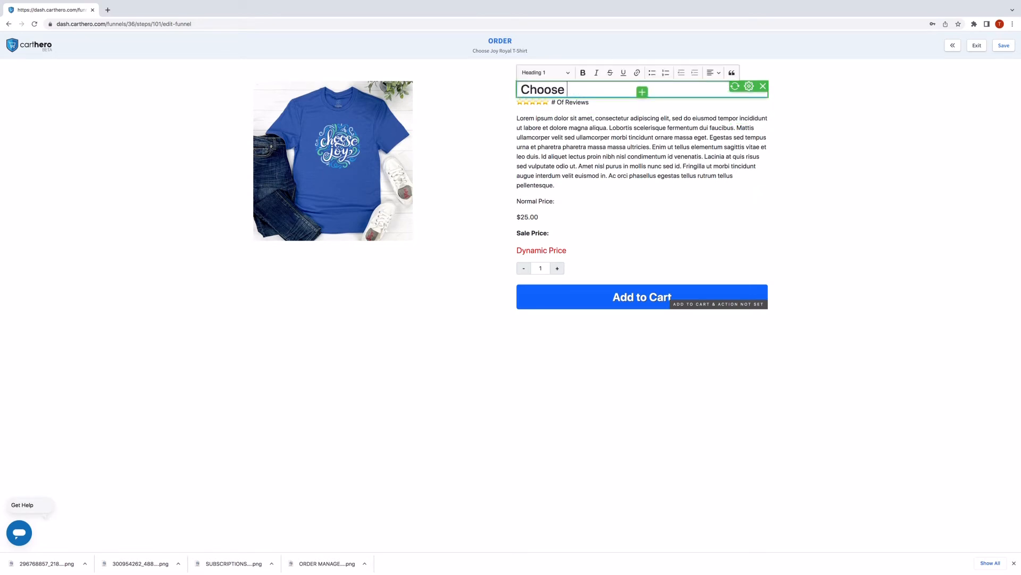
pyautogui.write('Jpoy')
pyautogui.press('BackSpace')
pyautogui.write('oy Royal')
pyautogui.press('BackSpace')
pyautogui.press('BackSpace')
pyautogui.press('BackSpace')
pyautogui.press('BackSpace')
pyautogui.press('BackSpace')
pyautogui.press('BackSpace')
pyautogui.press('BackSpace')
pyautogui.press('BackSpace')
pyautogui.write('oy ooyal Tee')
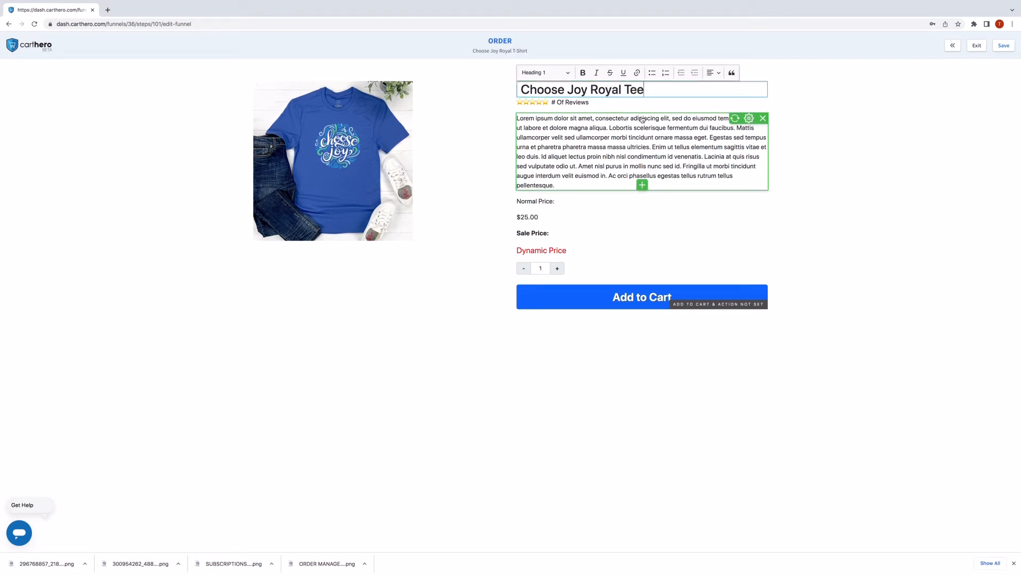
pyautogui.moveTo(642, 119); pyautogui.dragTo(634, 278)
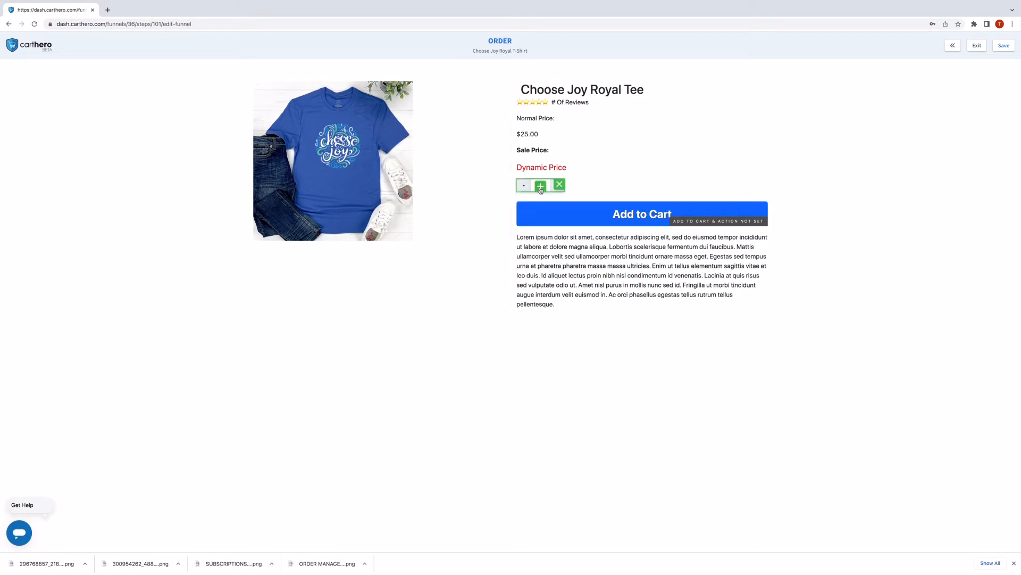
# Insert a product option block above Add to Cart offering Size choices (XS–3XL).
pyautogui.click(540, 186)
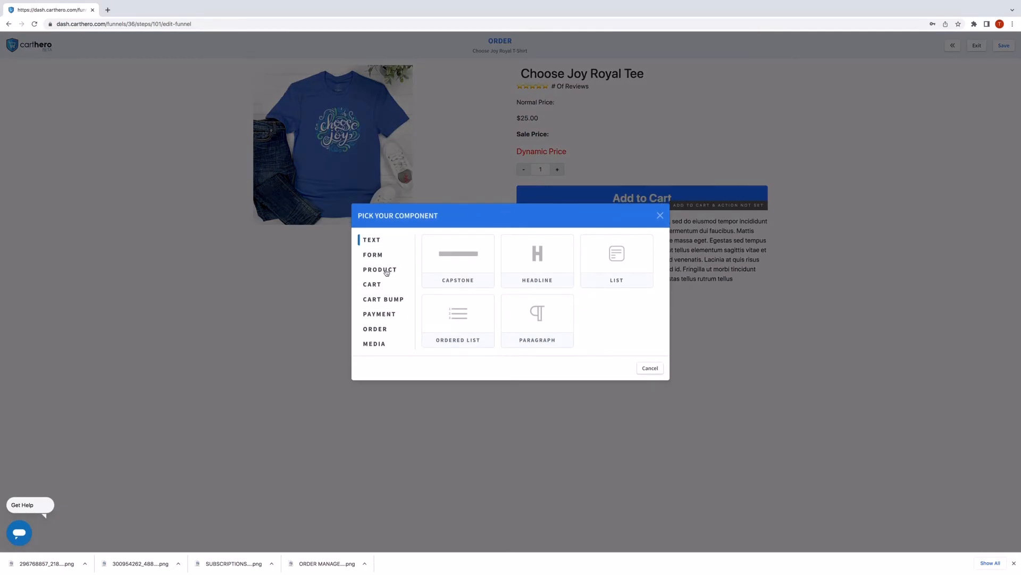
pyautogui.click(387, 272)
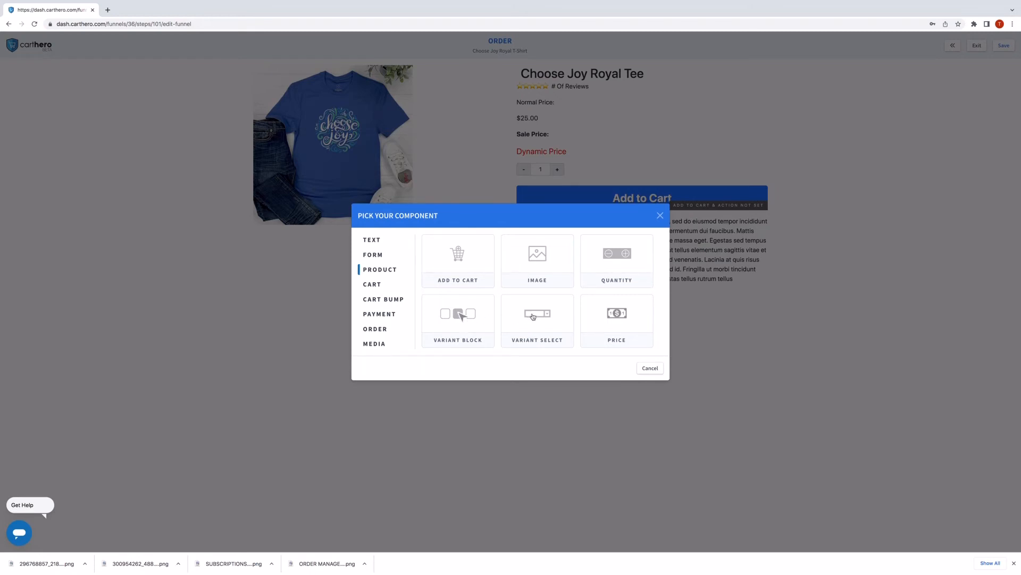
pyautogui.click(461, 317)
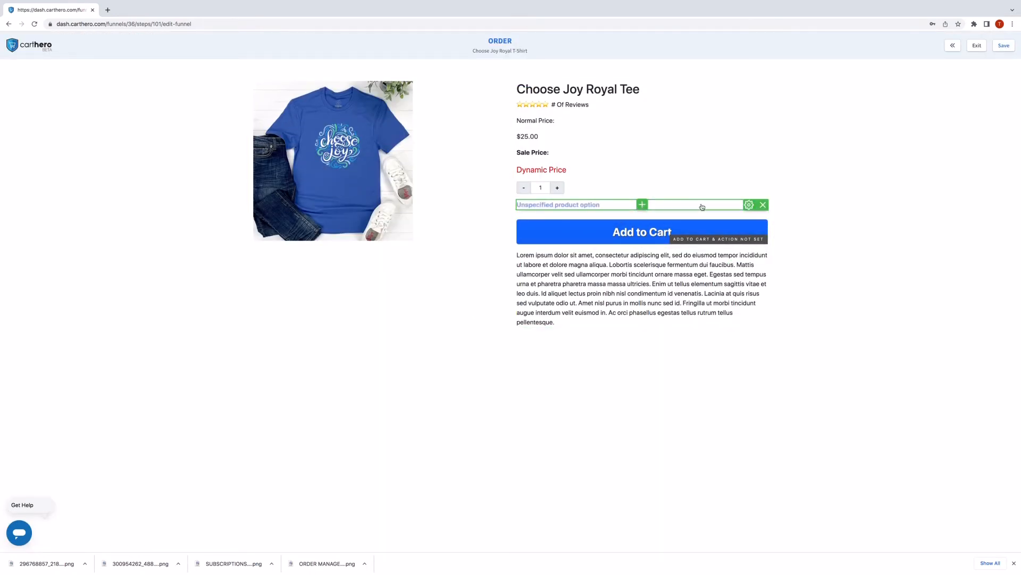
pyautogui.click(700, 206)
pyautogui.click(898, 137)
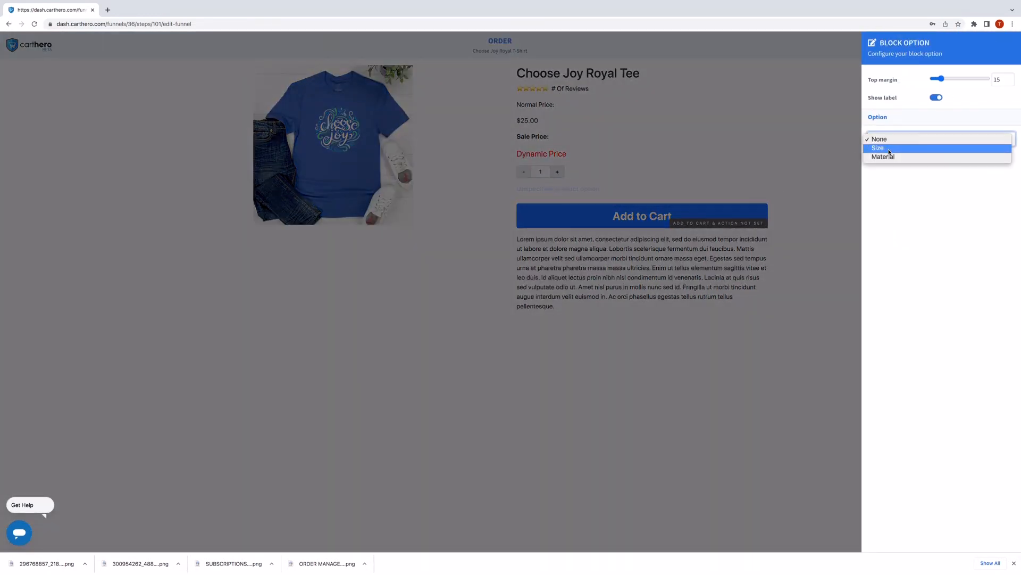
pyautogui.click(888, 149)
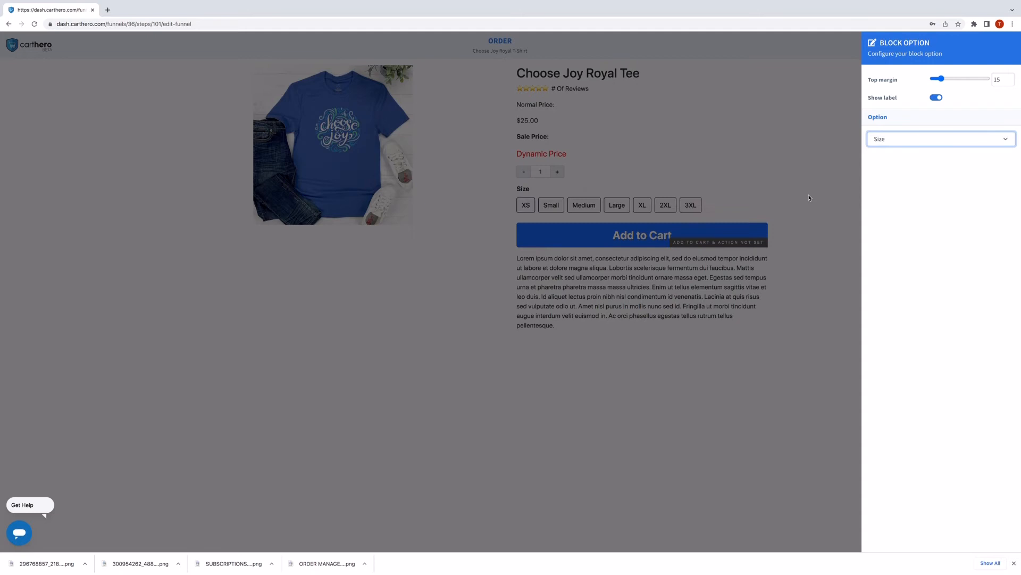
pyautogui.click(892, 143)
pyautogui.click(750, 171)
pyautogui.click(750, 171)
# Add a second product option block below Size set to Material (Ultra Soft).
pyautogui.click(640, 223)
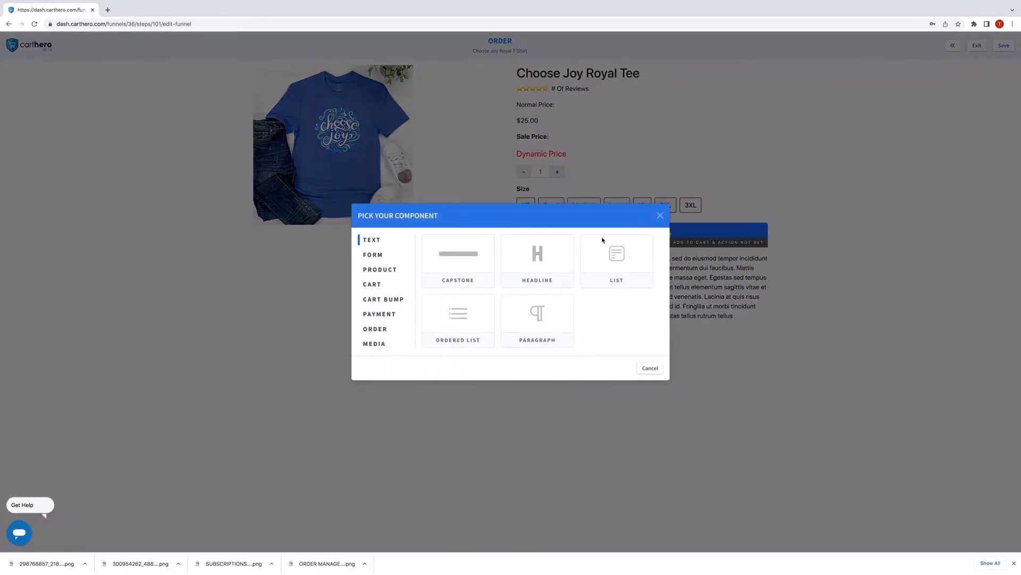
pyautogui.click(371, 269)
pyautogui.click(535, 298)
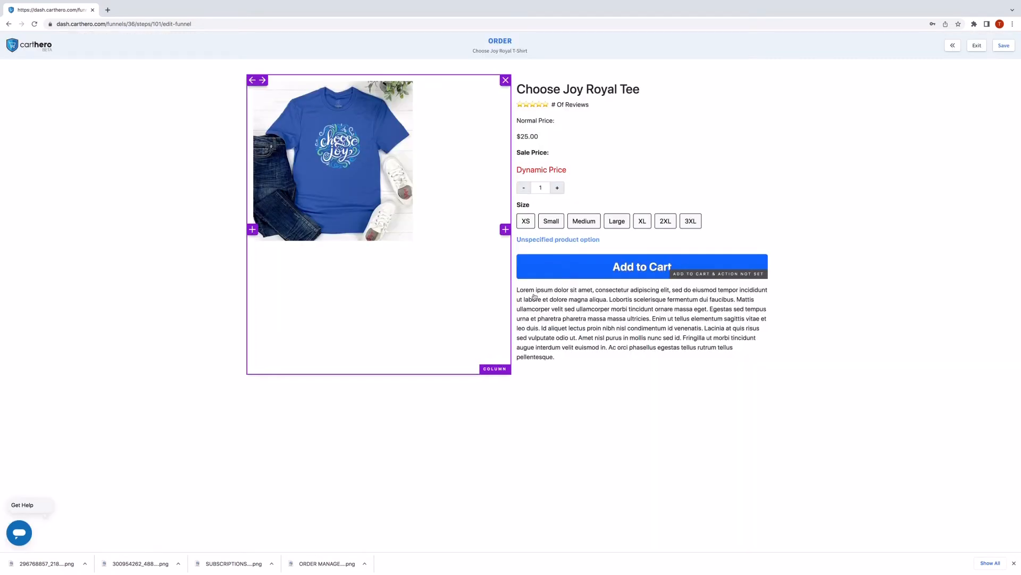
pyautogui.click(713, 242)
pyautogui.click(941, 140)
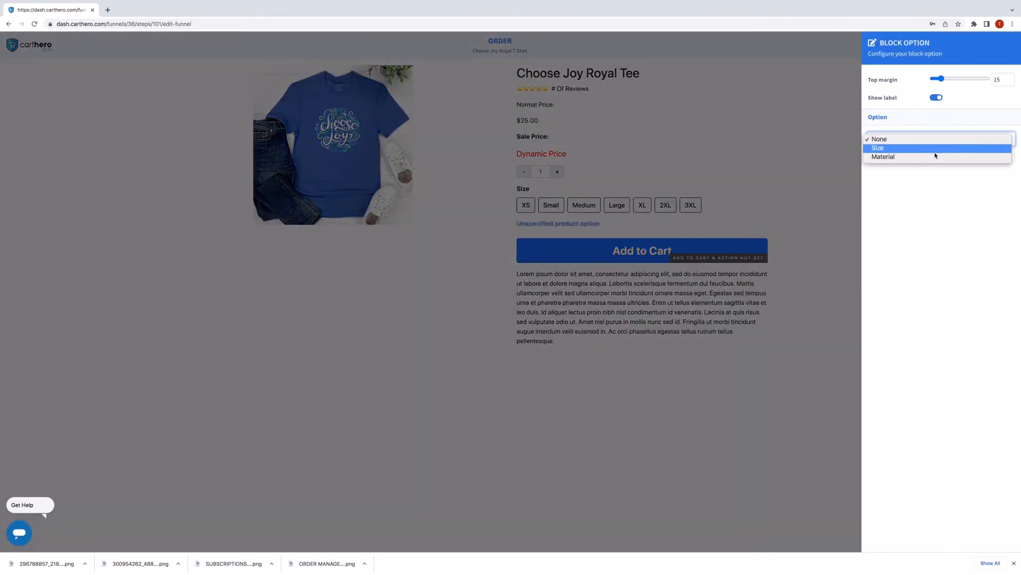
pyautogui.click(935, 156)
pyautogui.click(761, 235)
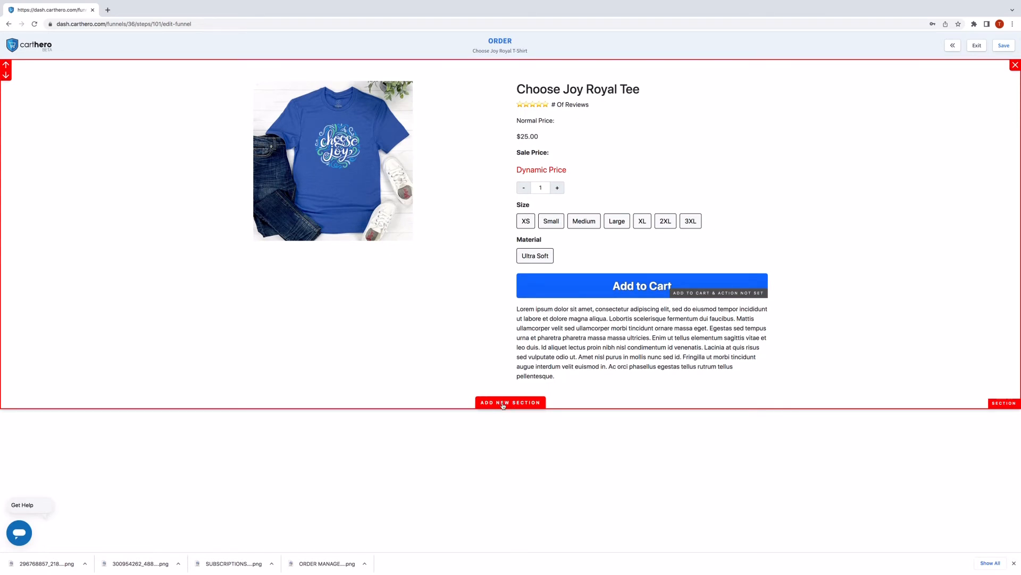
# Add a new section below the product containing an Email input field.
pyautogui.click(502, 403)
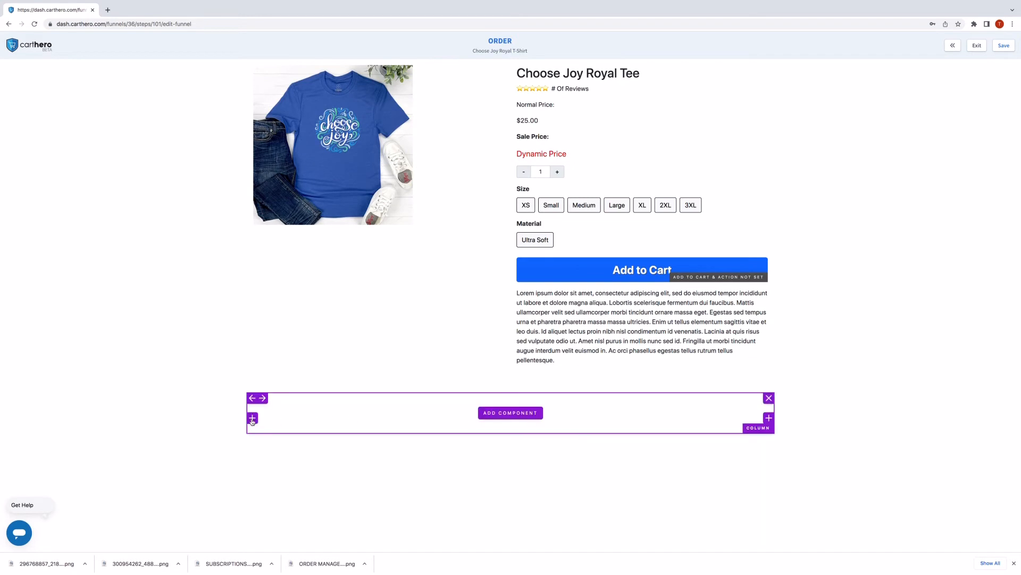
pyautogui.click(363, 420)
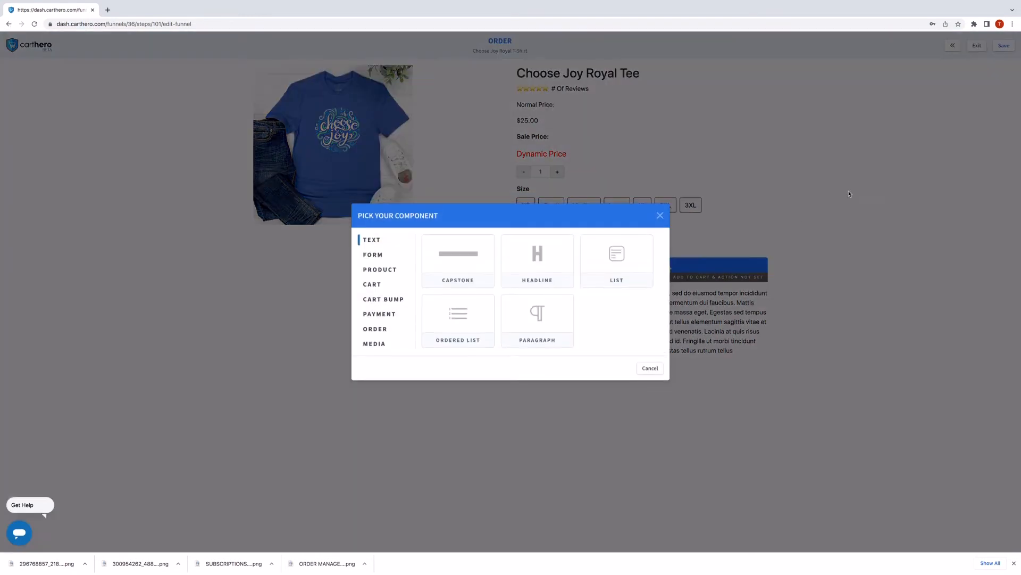
pyautogui.click(372, 255)
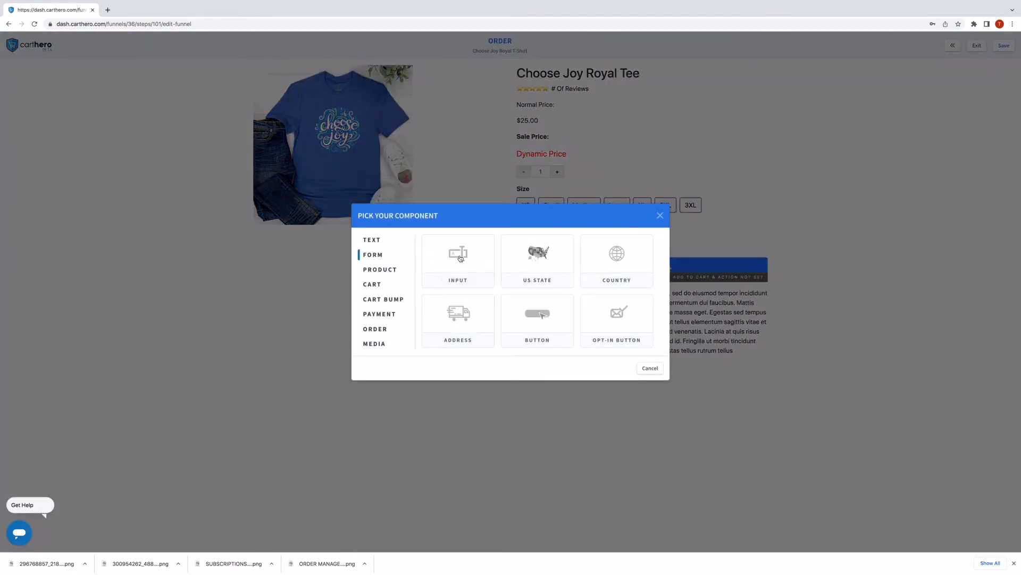
pyautogui.click(458, 259)
pyautogui.click(463, 420)
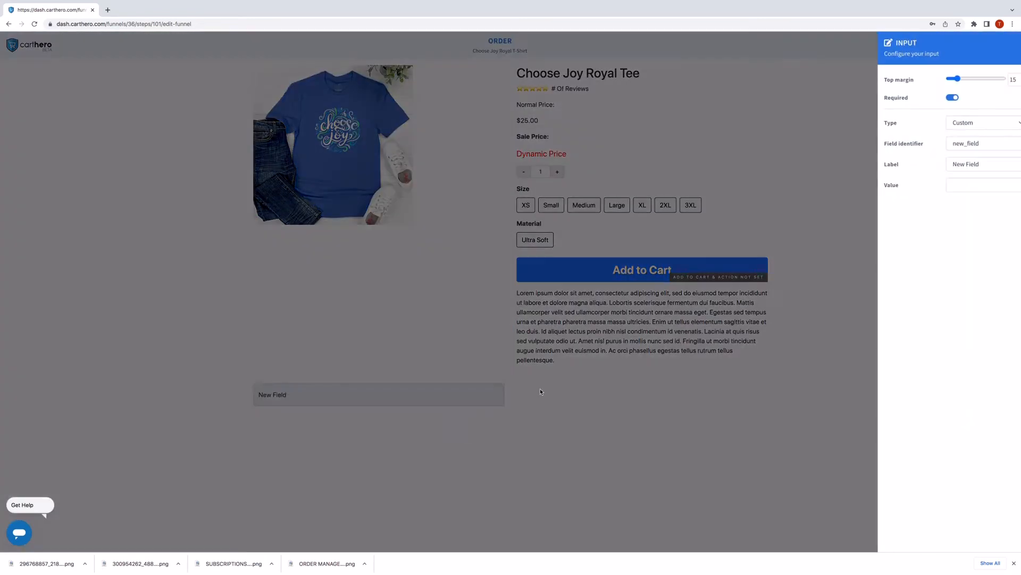
pyautogui.click(952, 124)
pyautogui.click(951, 133)
pyautogui.click(395, 413)
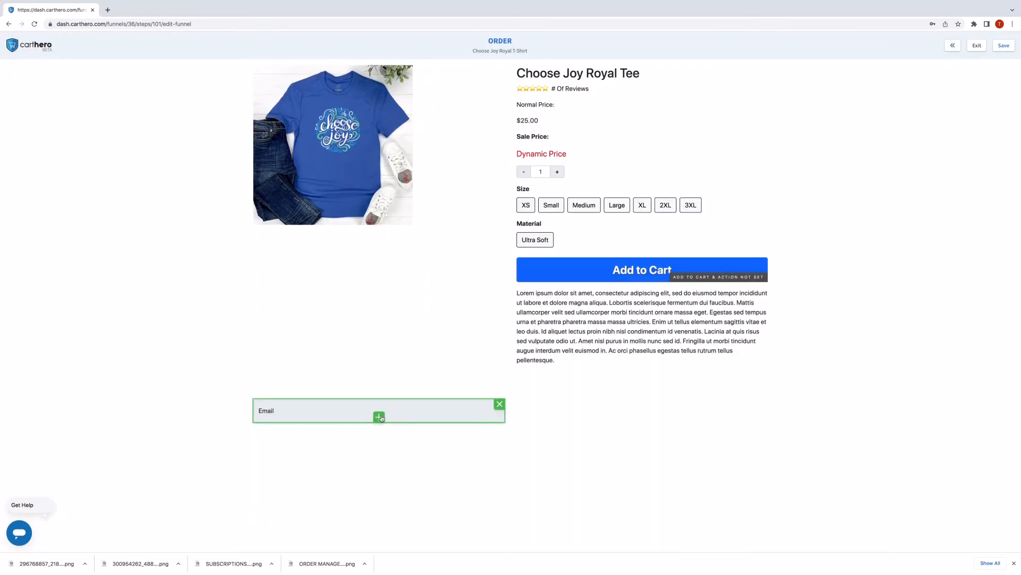
# Add a shipping address form under Email, defaulting to United States with country hidden.
pyautogui.click(380, 417)
pyautogui.click(375, 256)
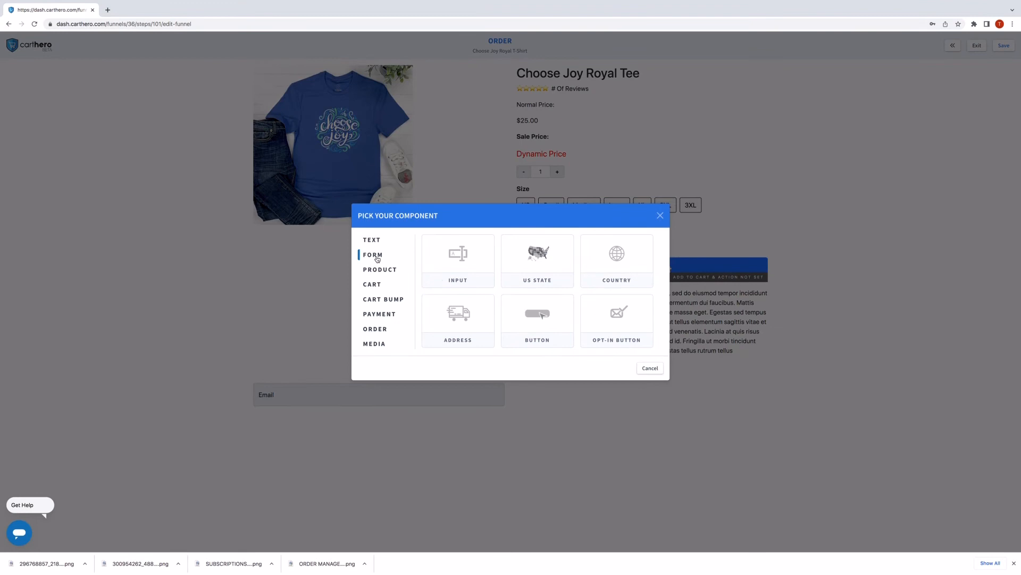
pyautogui.click(458, 314)
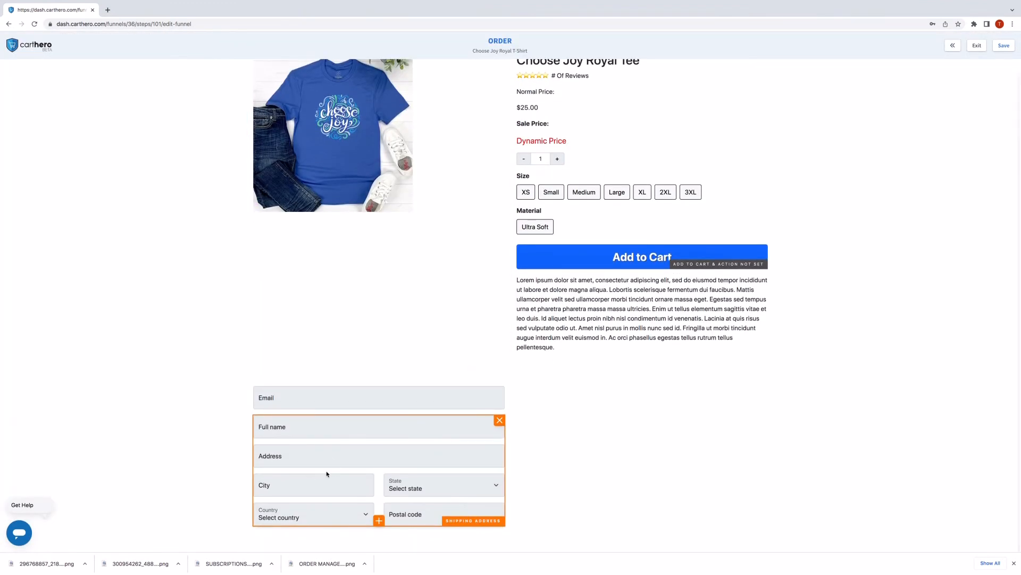
pyautogui.click(328, 481)
pyautogui.click(949, 121)
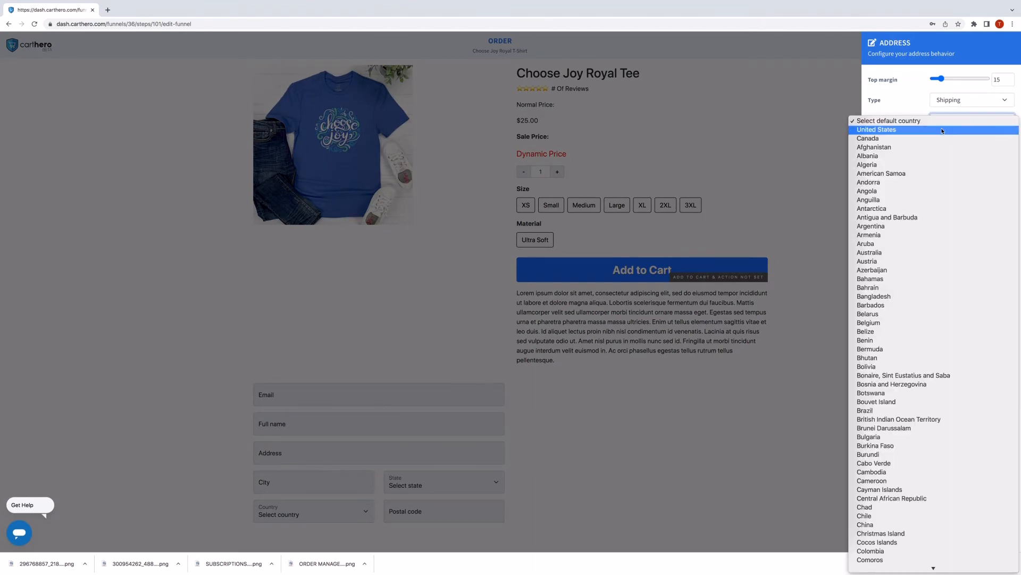
pyautogui.click(935, 140)
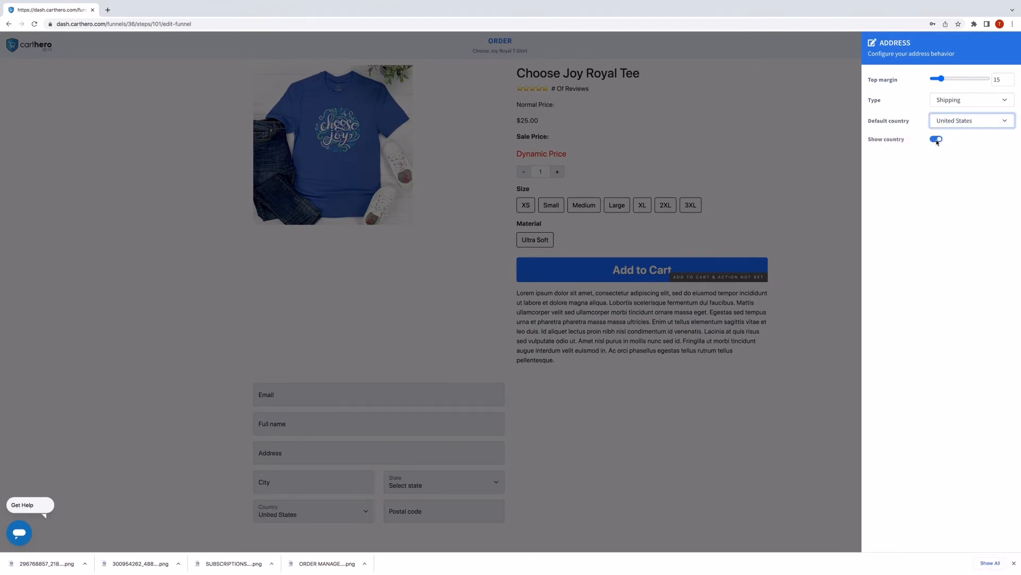
pyautogui.click(936, 140)
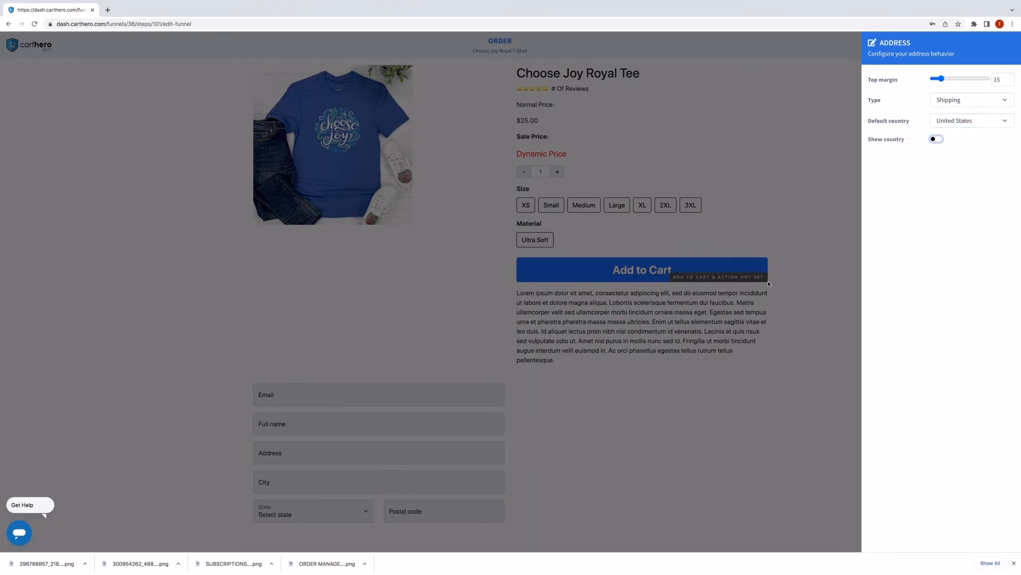
pyautogui.click(662, 408)
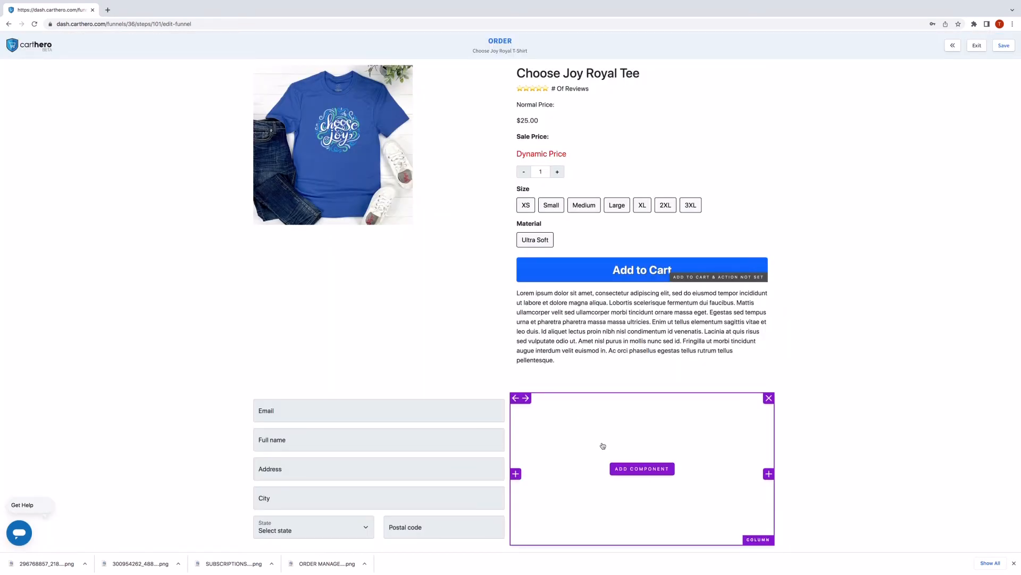
# Add an advanced cart to the empty column with an order summary below it.
pyautogui.click(643, 468)
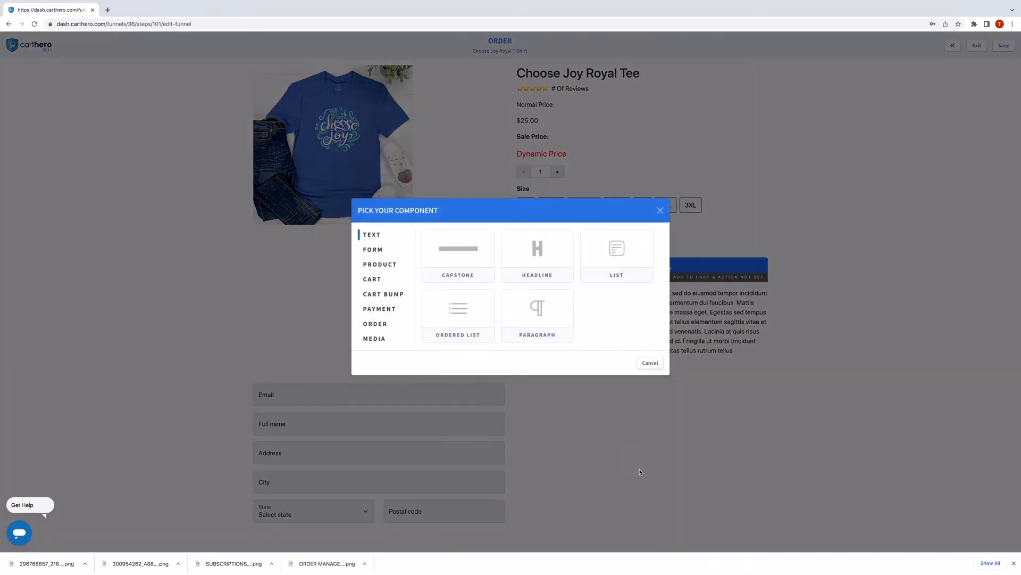
pyautogui.click(375, 284)
pyautogui.click(455, 258)
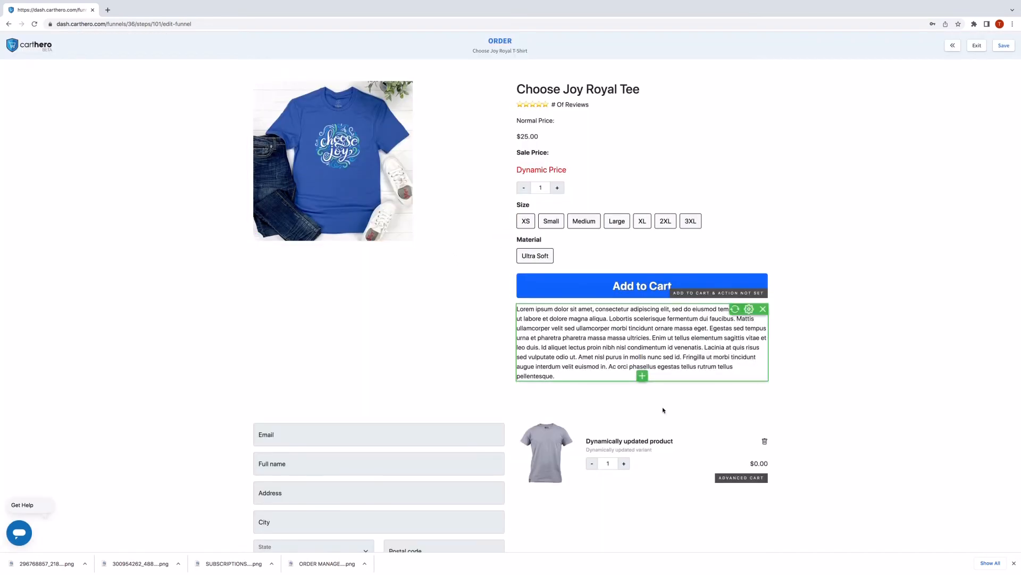
pyautogui.click(642, 454)
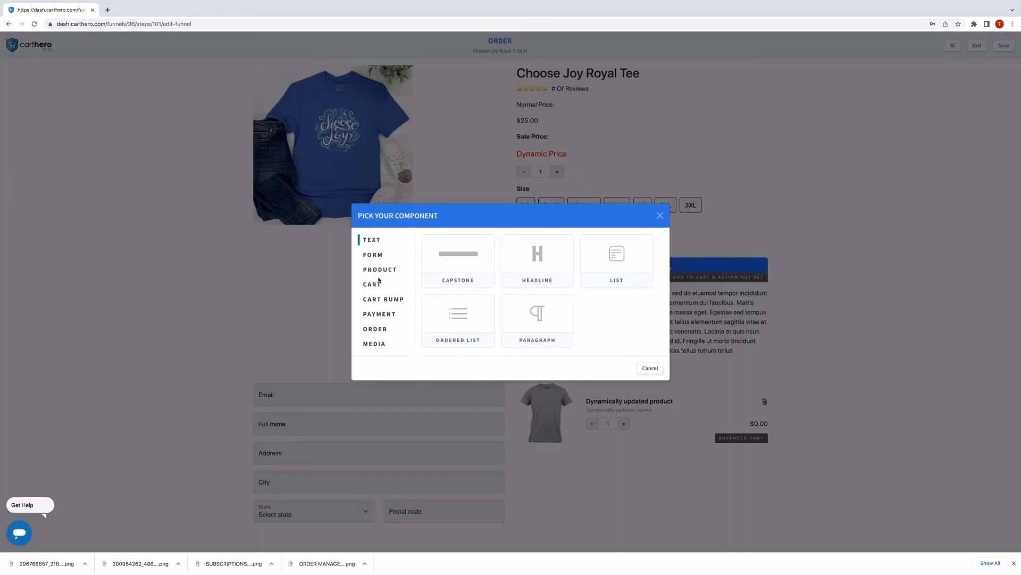
pyautogui.click(377, 258)
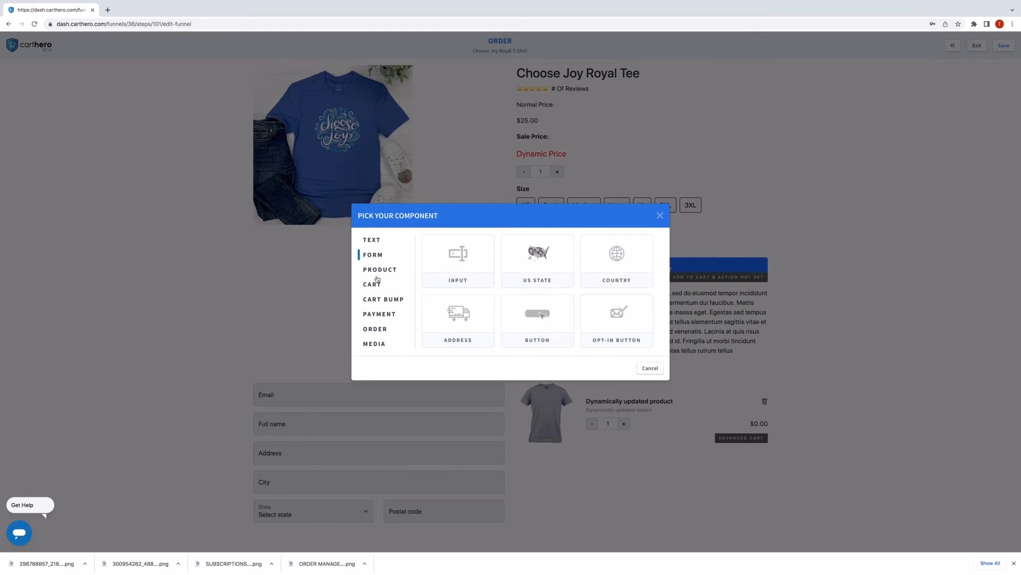
pyautogui.click(377, 330)
pyautogui.click(456, 255)
# Add a Stripe payment block and a bump rotation block below the order summary.
pyautogui.scroll(-1, 713, 445)
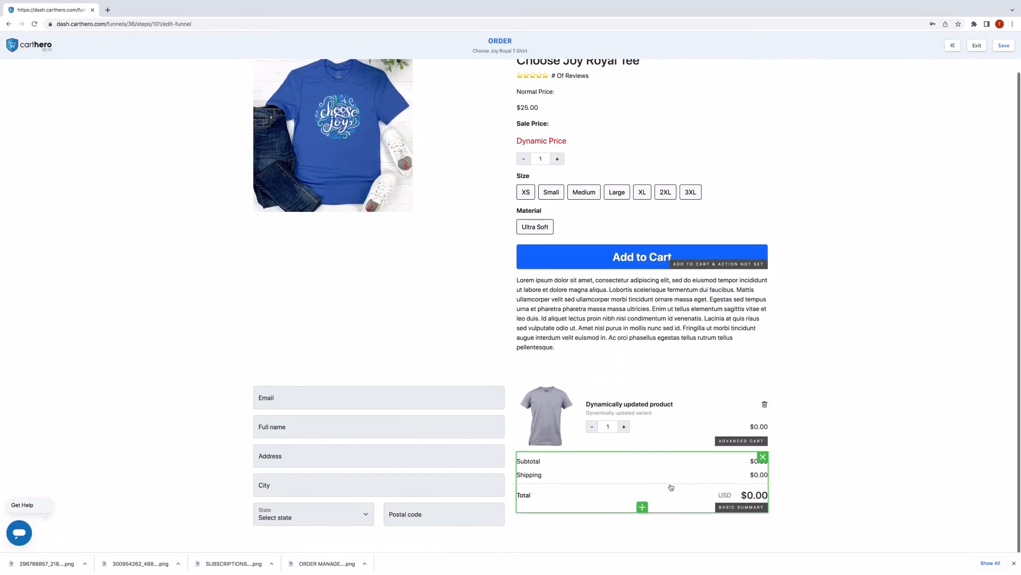
pyautogui.click(643, 507)
pyautogui.click(377, 315)
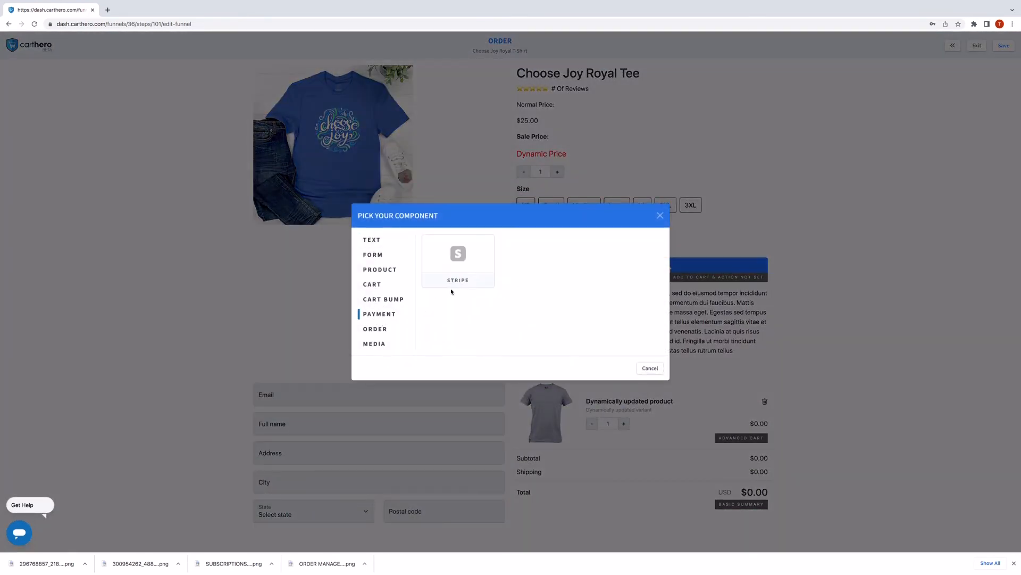
pyautogui.click(455, 256)
pyautogui.scroll(-1, 633, 457)
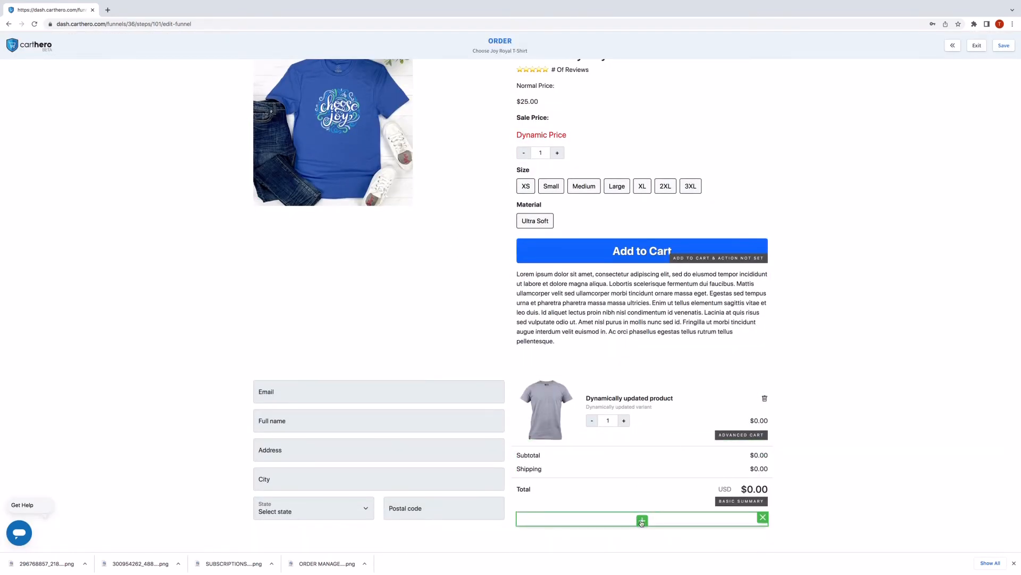
pyautogui.click(642, 521)
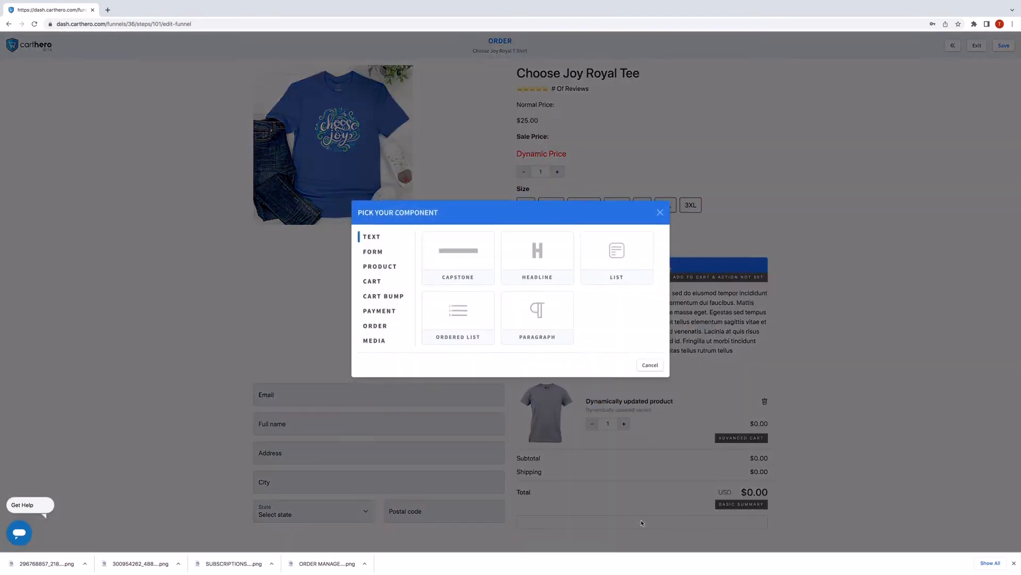
pyautogui.click(383, 300)
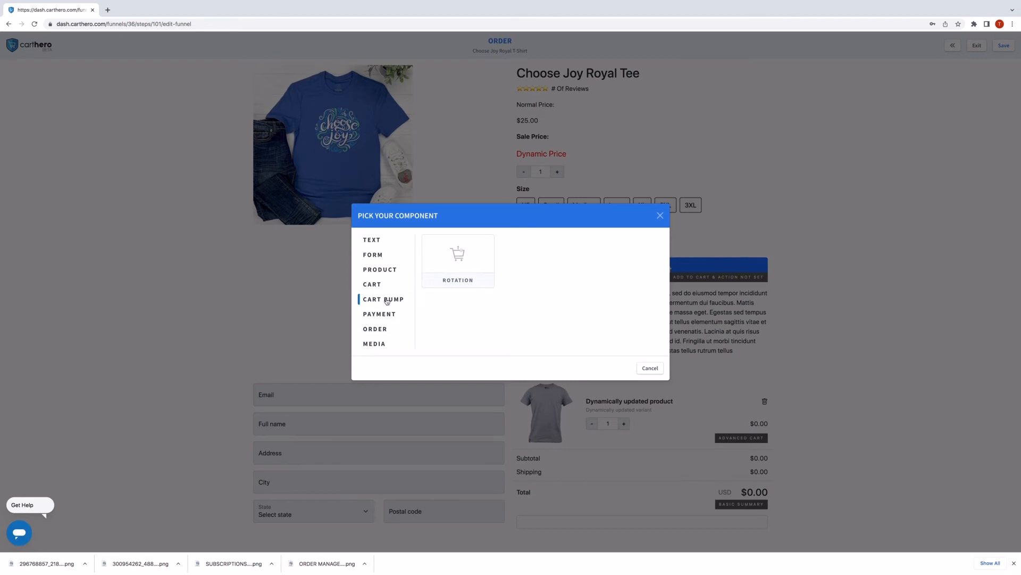
pyautogui.click(458, 258)
# Add a Button component from the Form category below the bump offer.
pyautogui.scroll(-2, 740, 426)
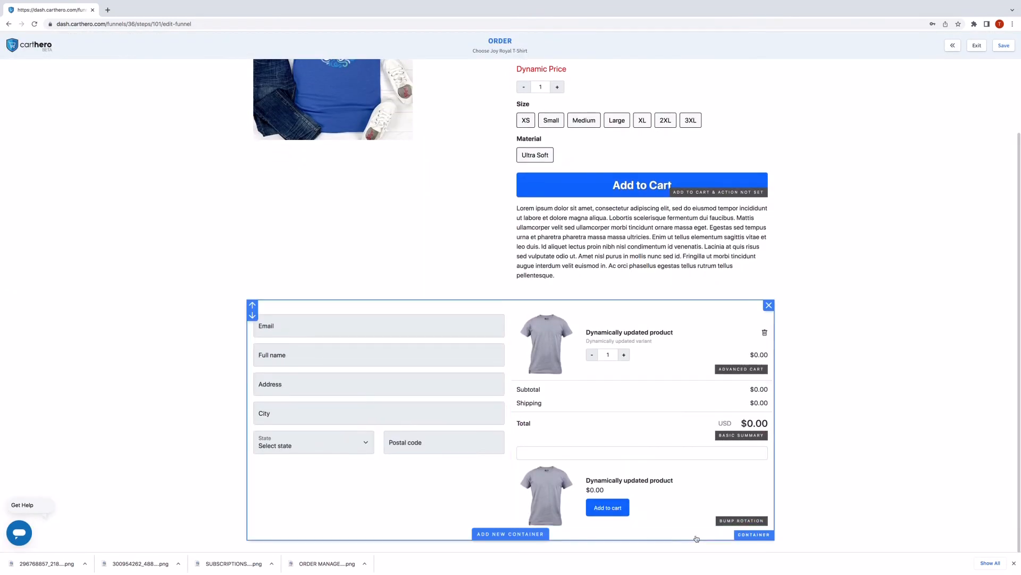
pyautogui.click(644, 526)
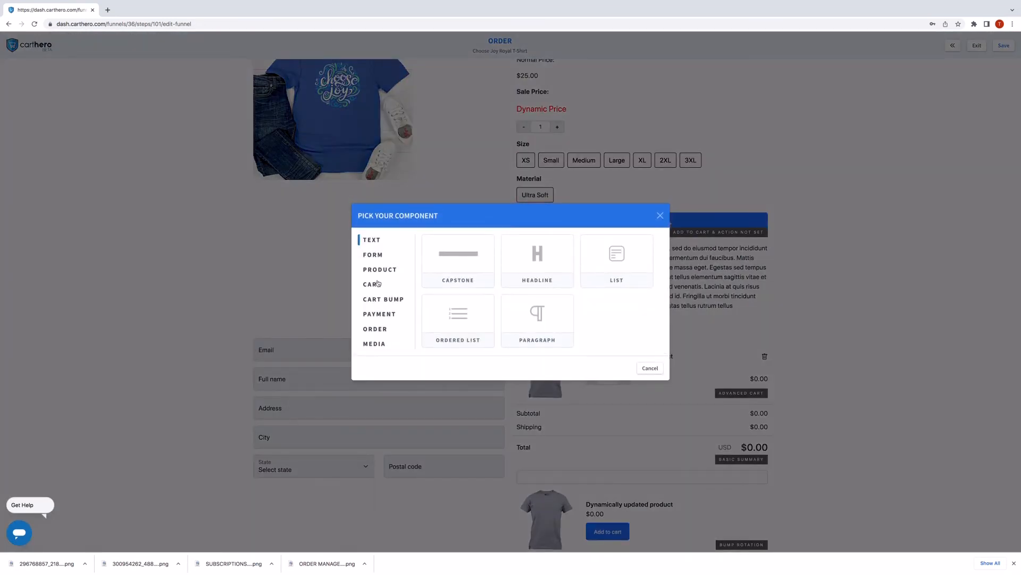
pyautogui.click(376, 256)
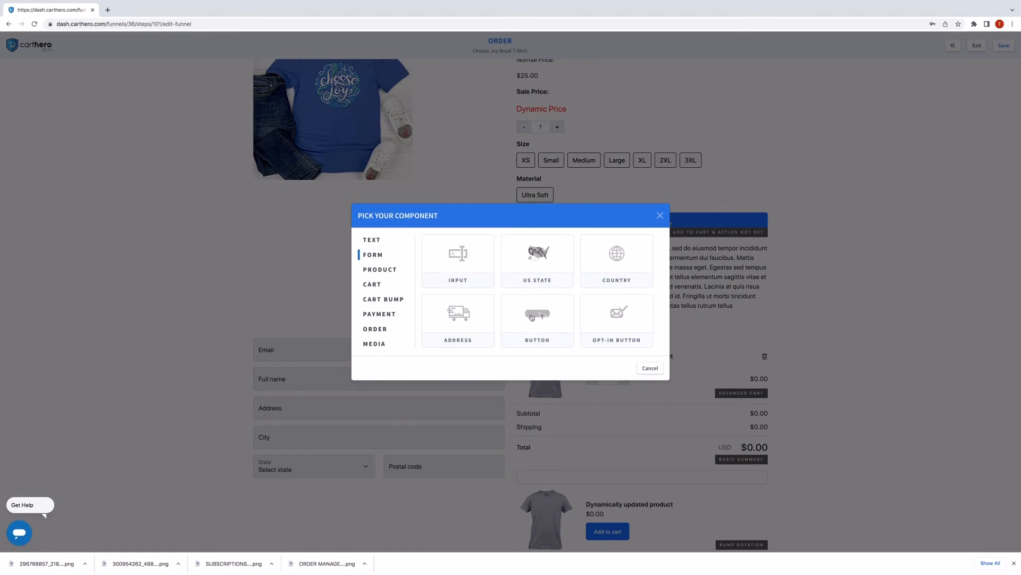
pyautogui.click(531, 317)
pyautogui.scroll(-2, 642, 513)
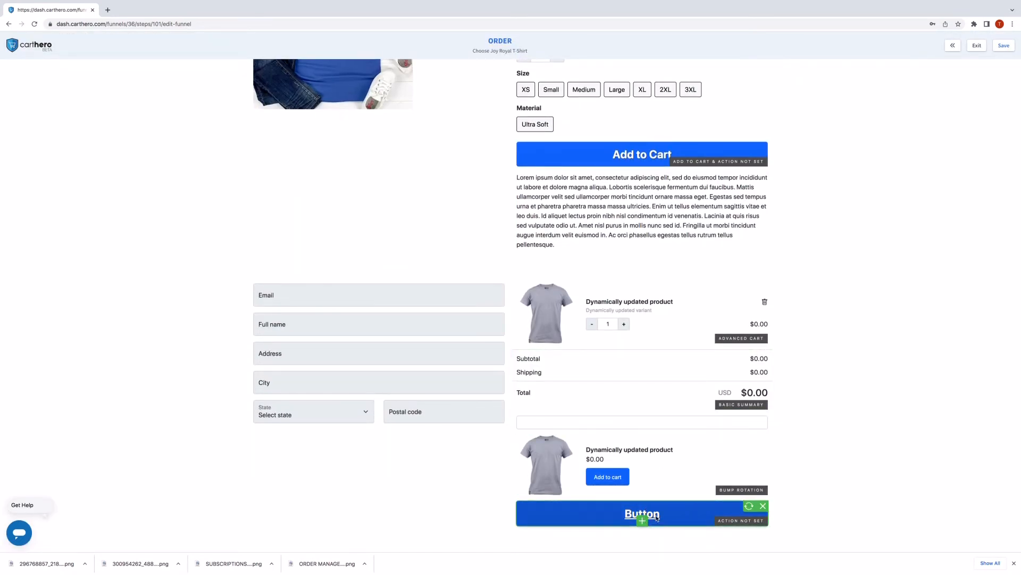
# Change the new button's text to 'Complete Order' and set its action to Submit Form.
pyautogui.click(657, 518)
pyautogui.doubleClick(952, 80)
pyautogui.write('Co')
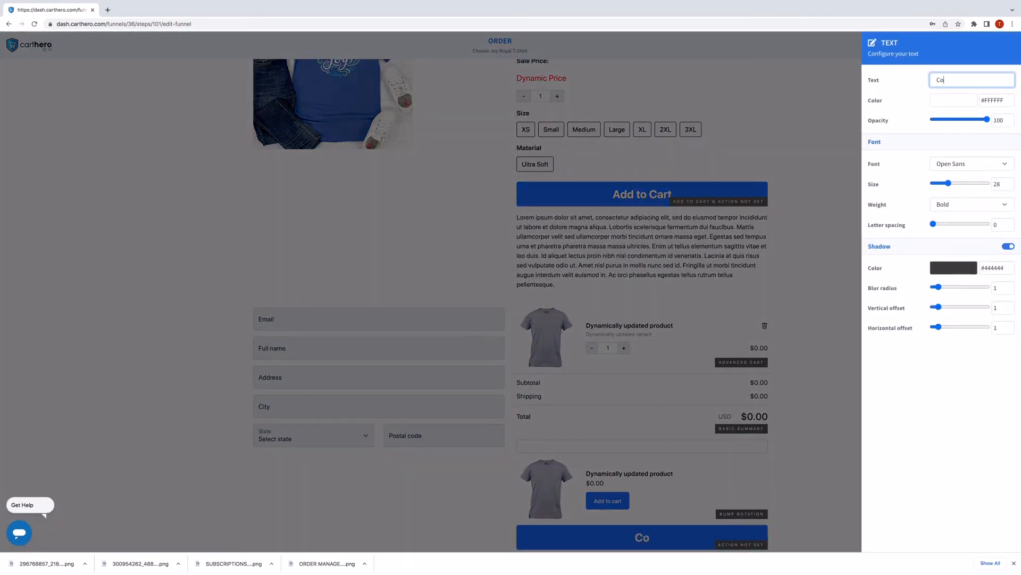
pyautogui.write('mplete Order')
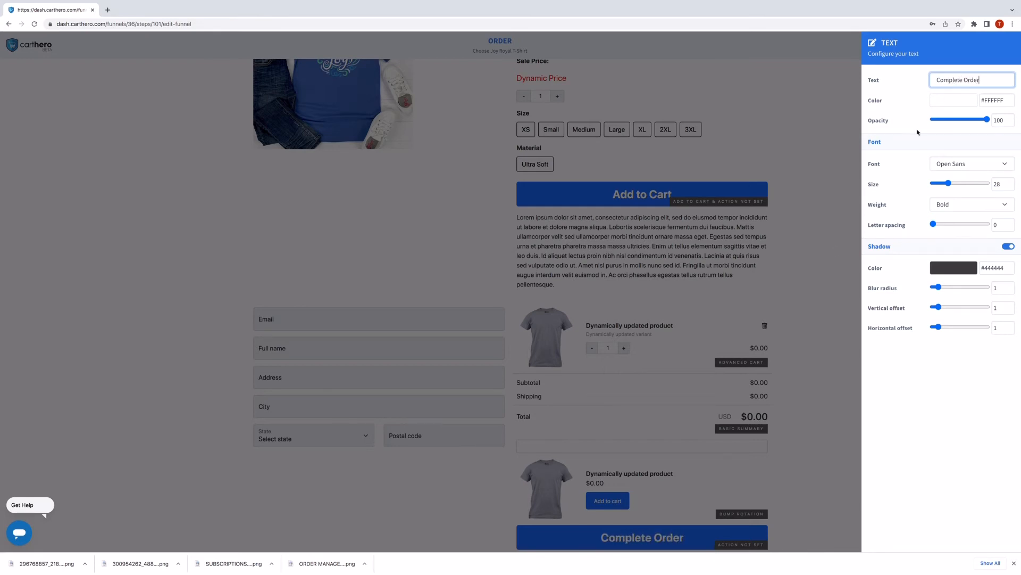
pyautogui.click(801, 377)
pyautogui.click(641, 536)
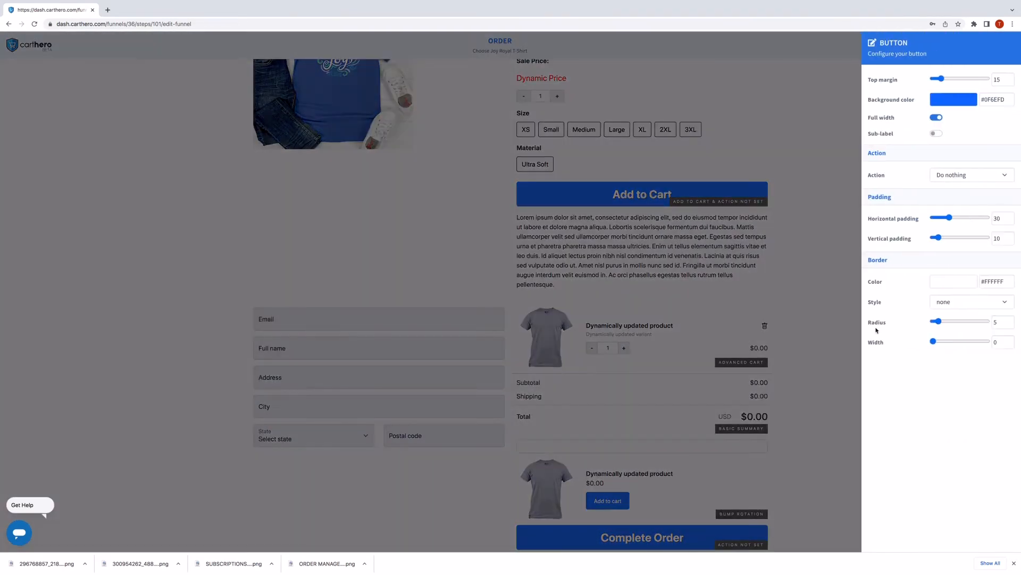
pyautogui.click(965, 175)
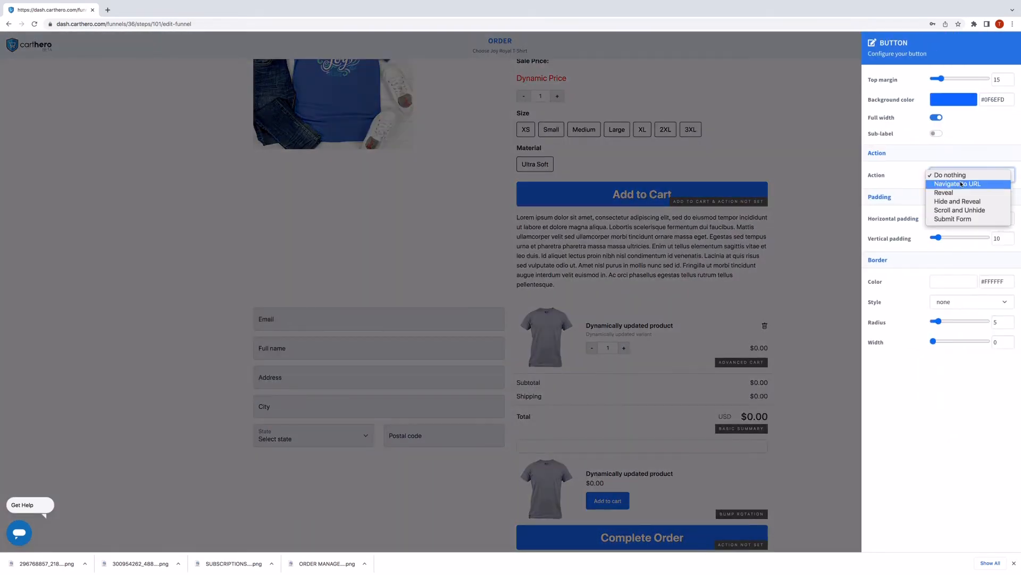
pyautogui.click(957, 222)
pyautogui.click(837, 327)
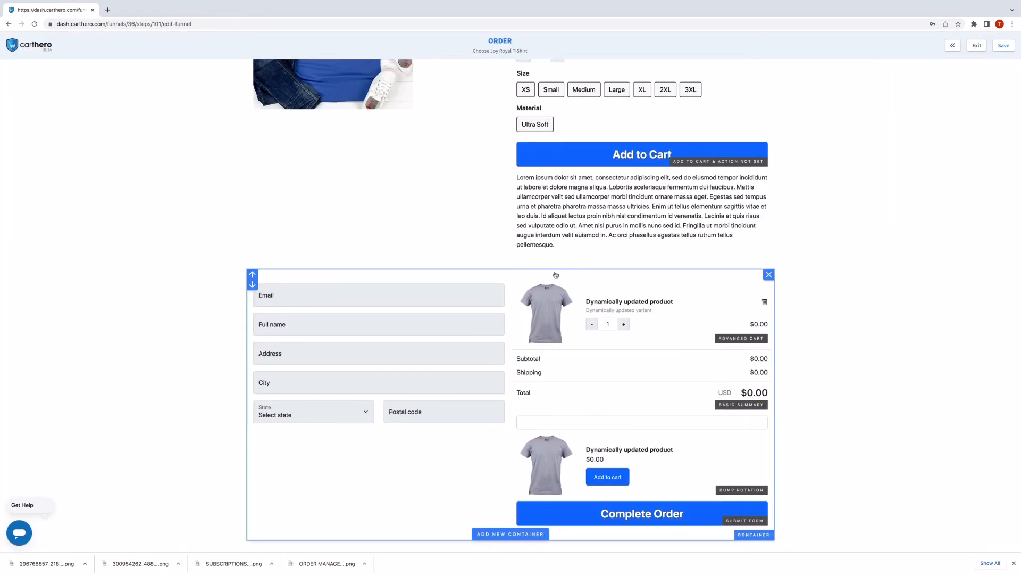
pyautogui.scroll(2, 563, 270)
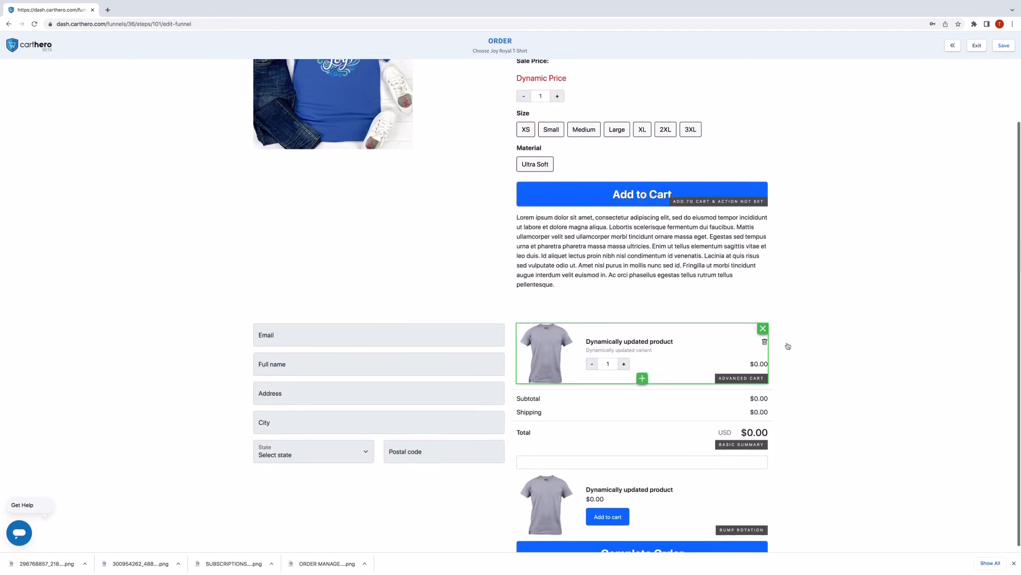
# Turn on Default hidden for the checkout section and change its name to CHECKOUT.
pyautogui.click(833, 338)
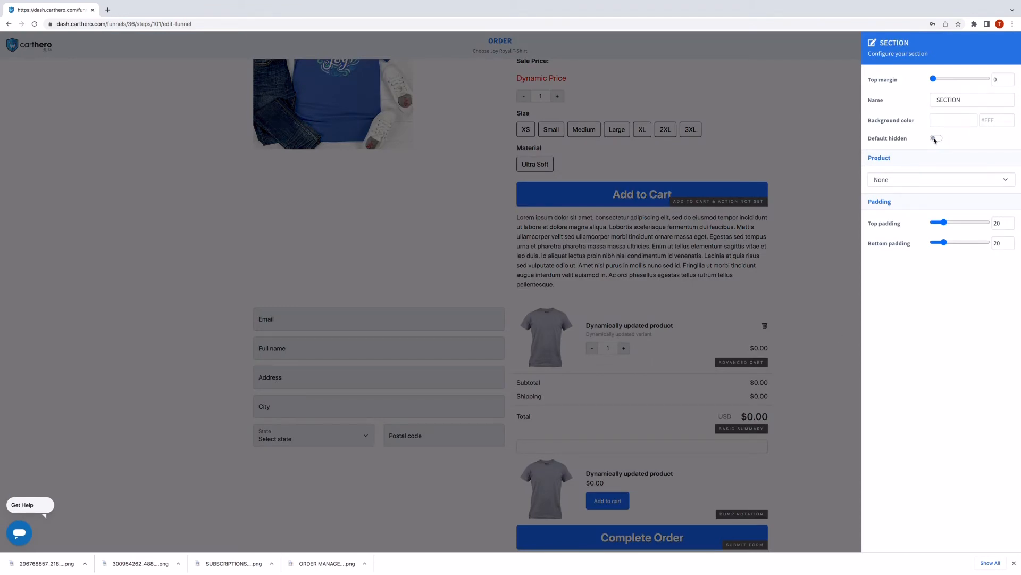
pyautogui.click(935, 139)
pyautogui.doubleClick(951, 99)
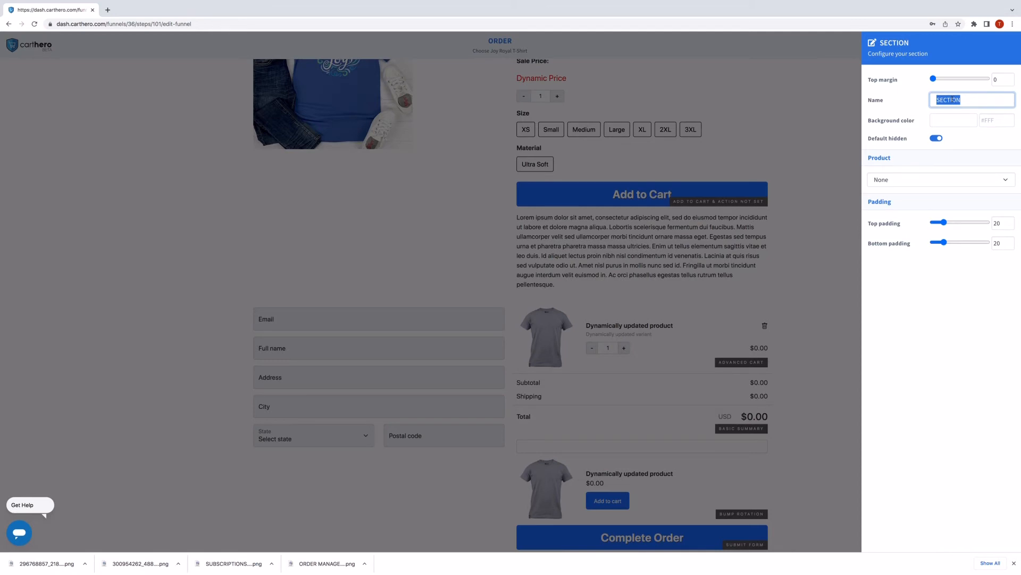
pyautogui.write('CHECKOUT')
pyautogui.click(808, 154)
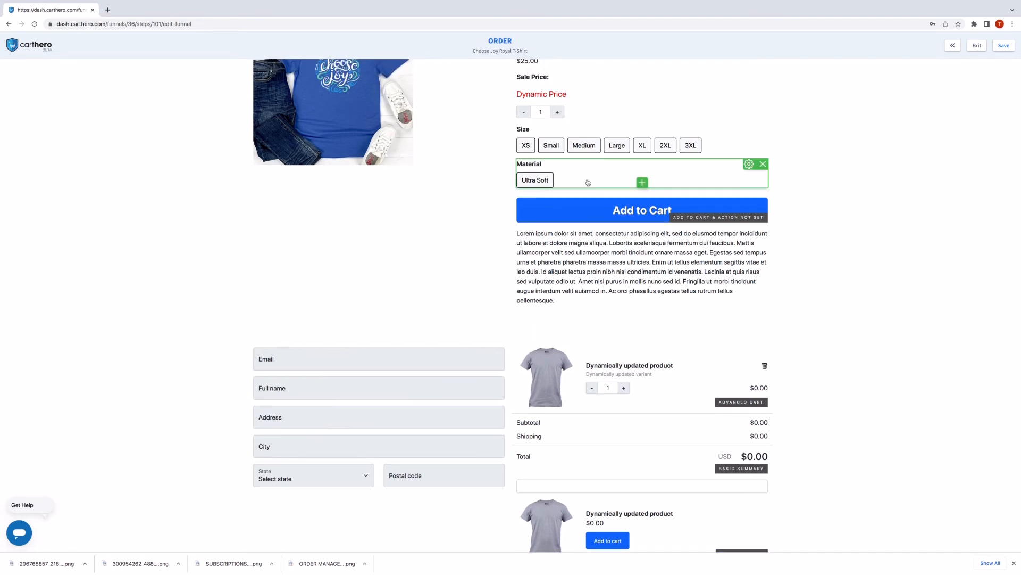
# Set the Add to Cart button's action to Scroll and Unhide, targeting CHECKOUT.
pyautogui.scroll(2, 573, 184)
pyautogui.scroll(2, 573, 184)
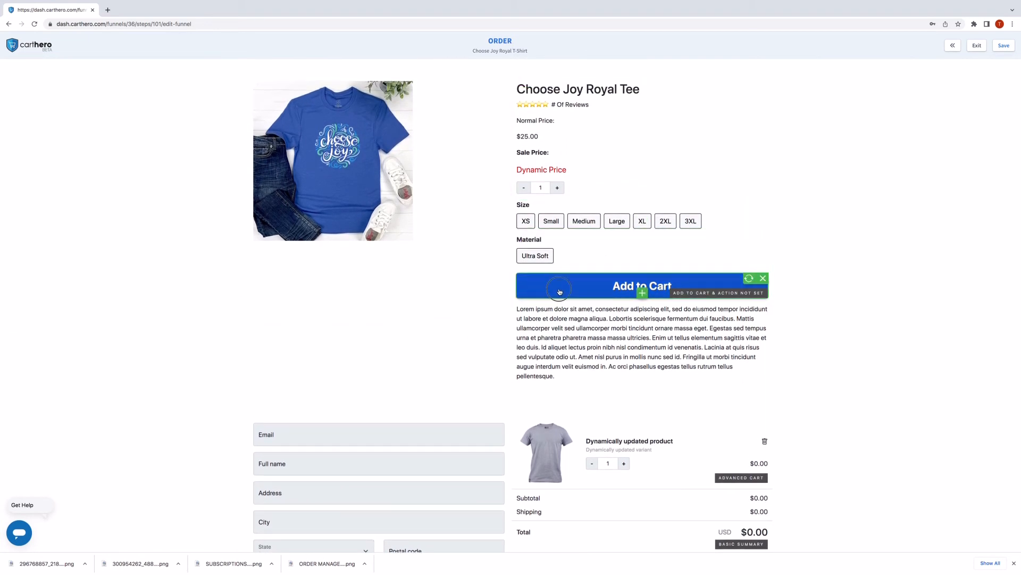
pyautogui.click(561, 290)
pyautogui.click(956, 176)
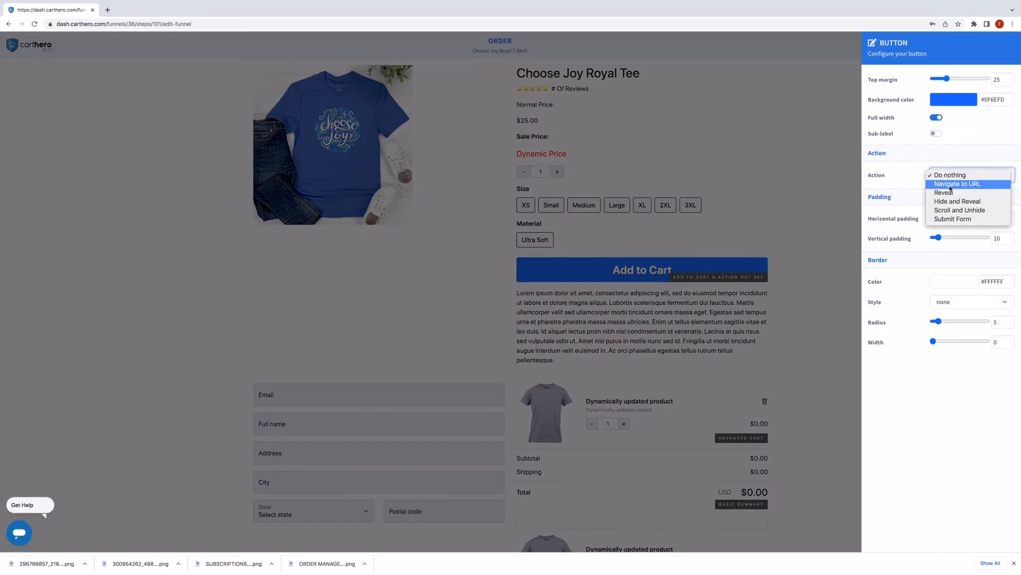
pyautogui.click(951, 210)
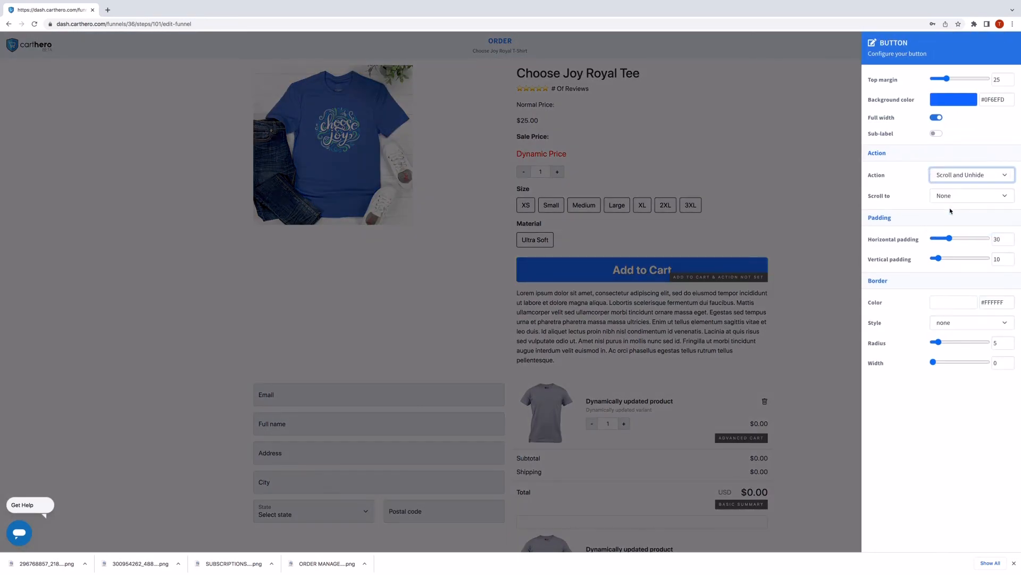
pyautogui.click(952, 198)
pyautogui.click(952, 206)
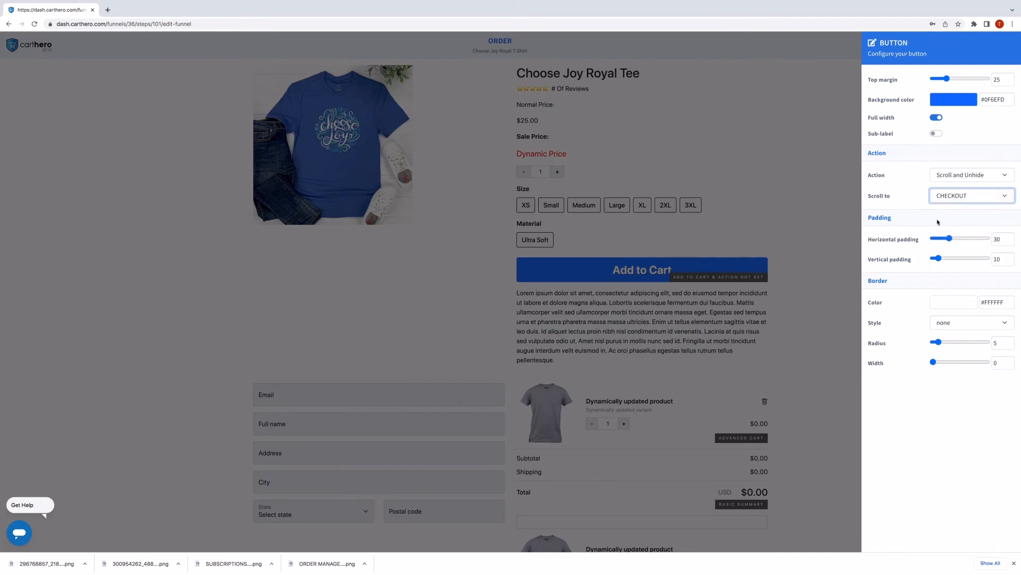
pyautogui.click(824, 301)
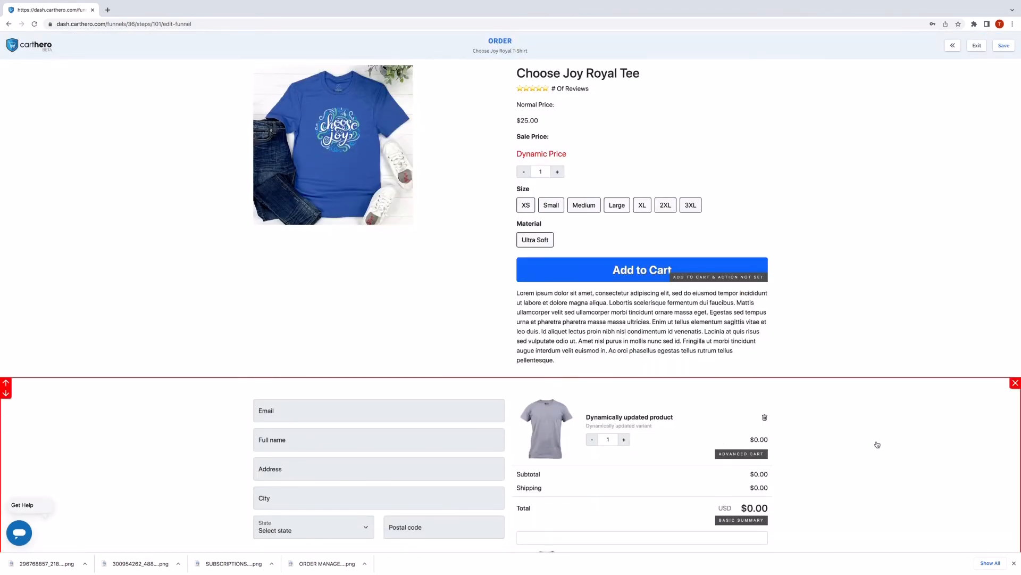
pyautogui.scroll(1, 612, 290)
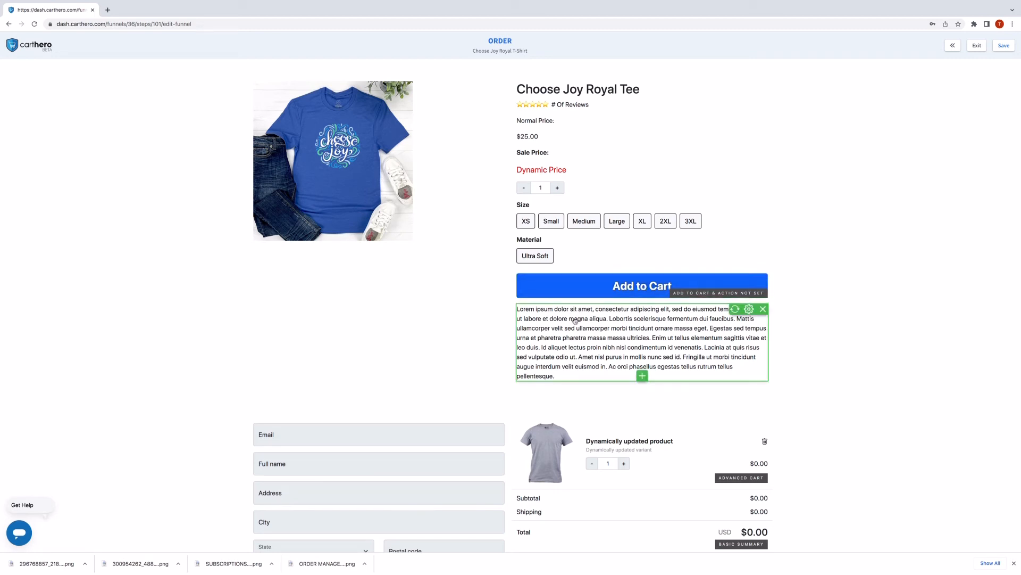
pyautogui.scroll(-1, 627, 372)
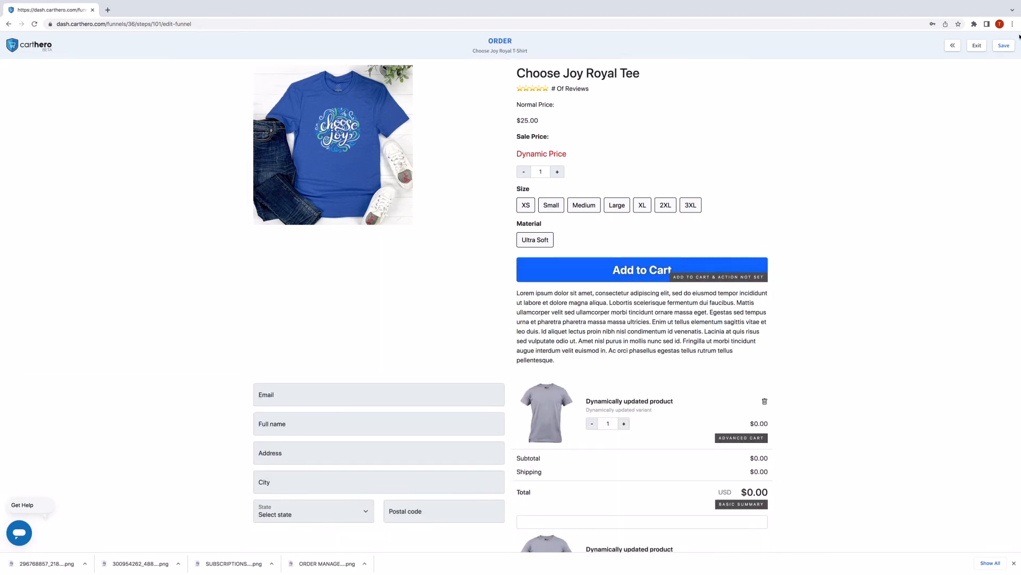
# Save the order page and launch its live preview.
pyautogui.click(1004, 46)
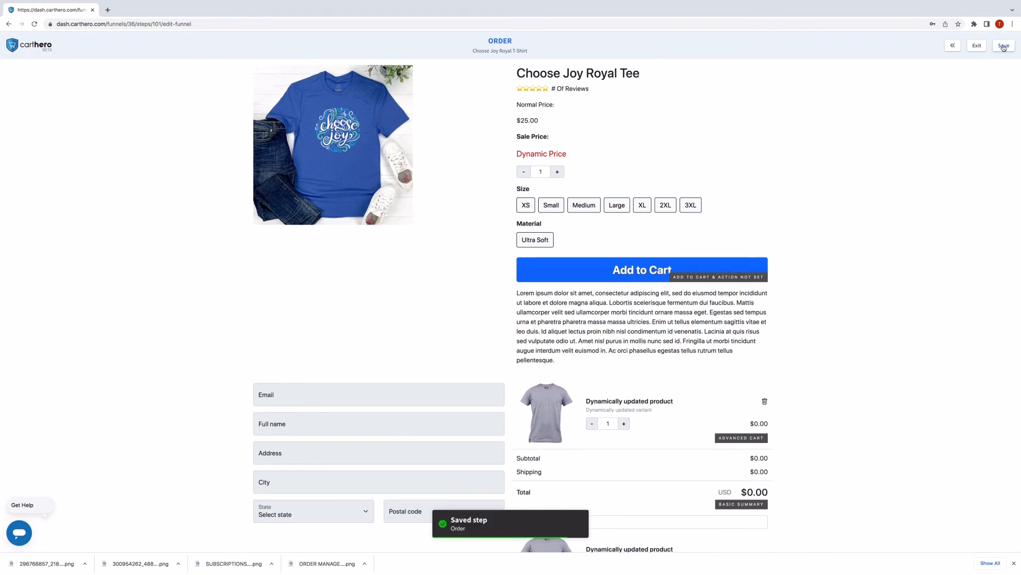
pyautogui.click(953, 47)
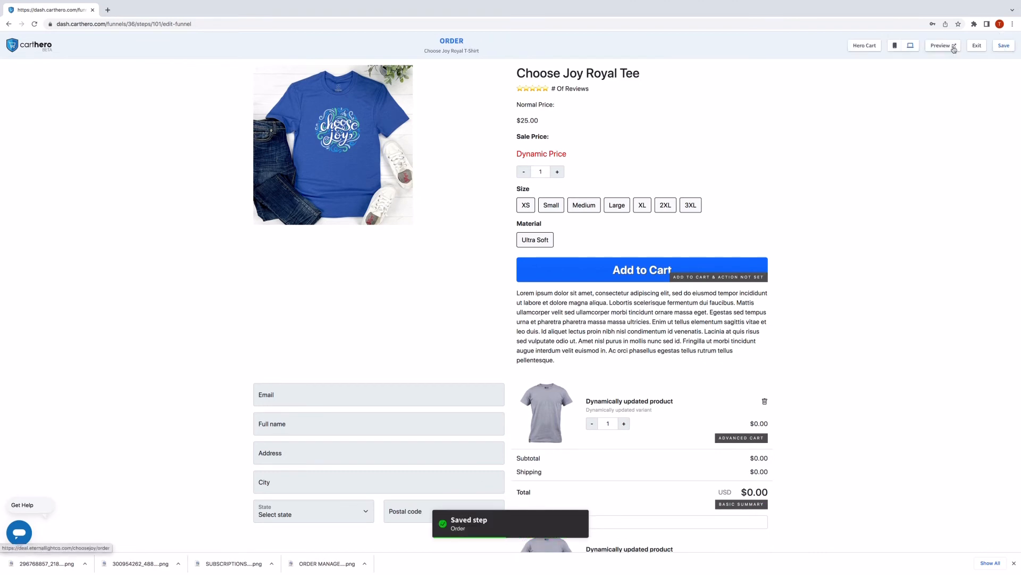
pyautogui.click(941, 46)
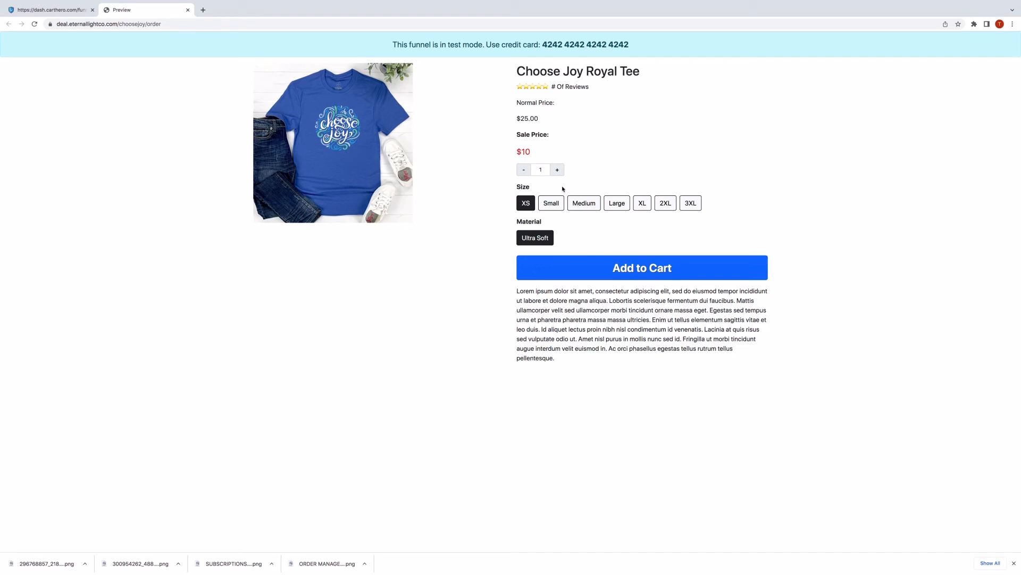
# In the preview, add a Large tee and the Bless It Hat ($29.95 total), then close it.
pyautogui.click(615, 205)
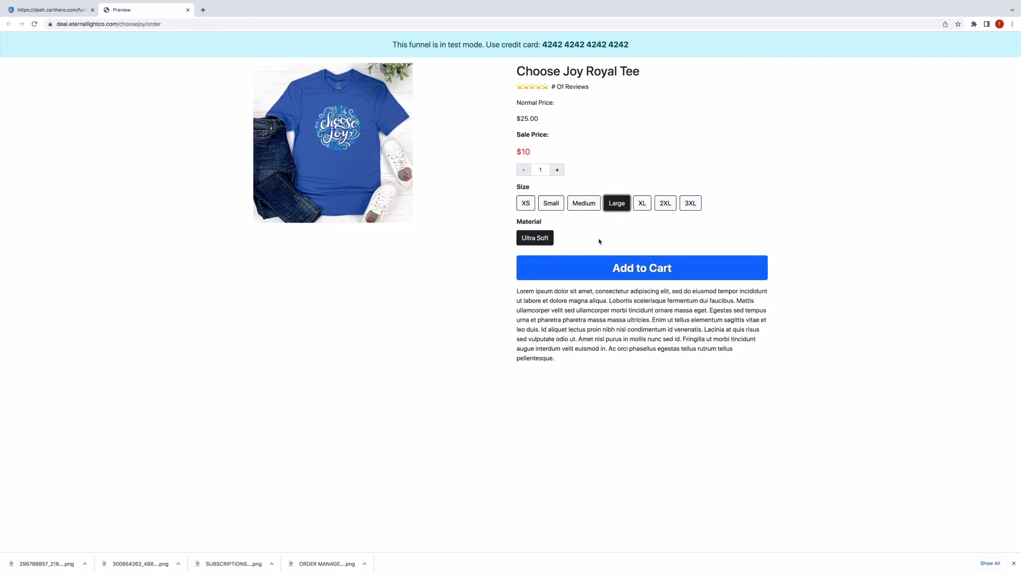
pyautogui.click(581, 271)
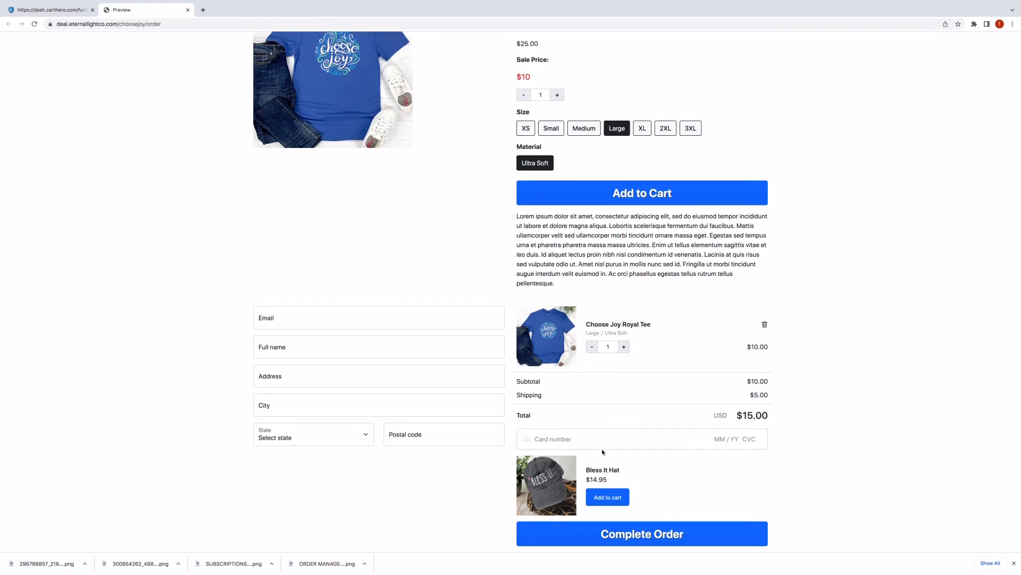
pyautogui.click(613, 497)
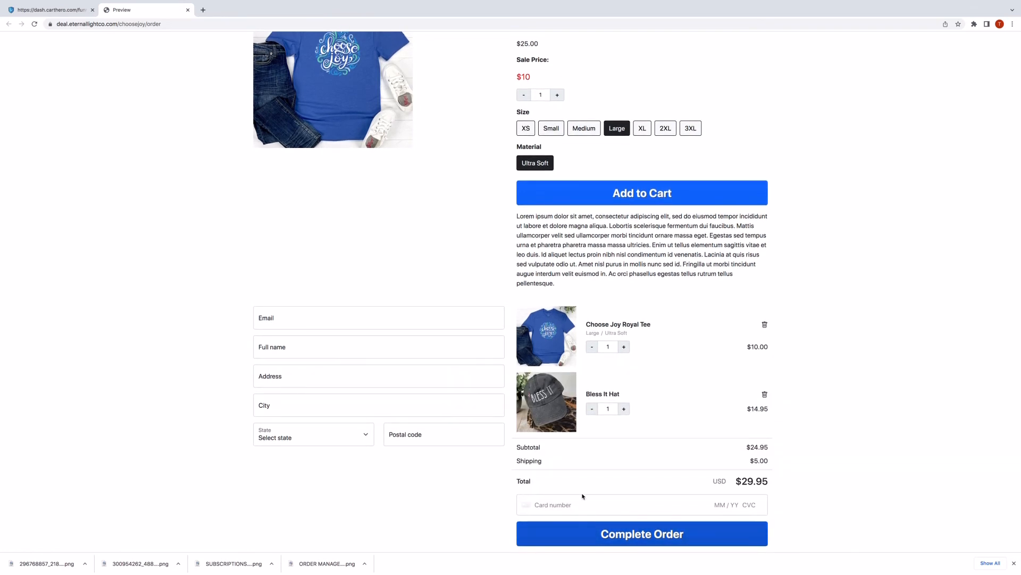
pyautogui.scroll(2, 582, 496)
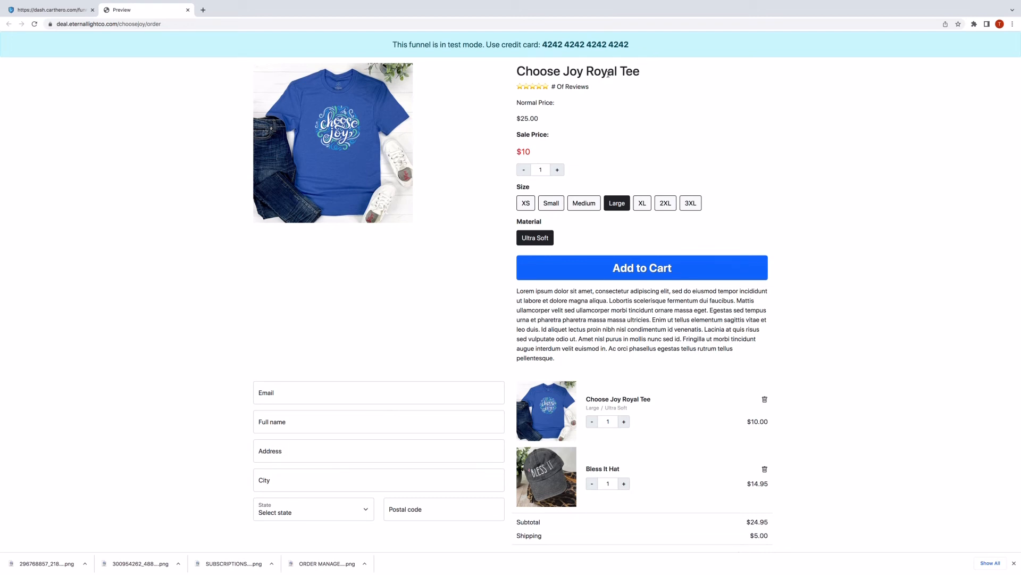
pyautogui.click(187, 10)
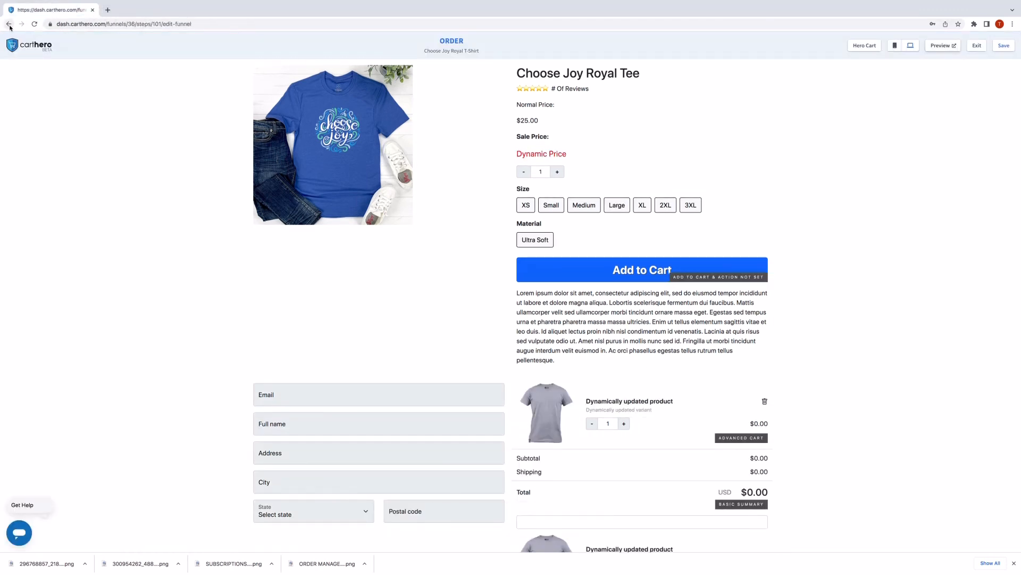
# Add the A Little More Like Jesus Gray Short Sleeve Shirt to Upsell #1 and save the step.
pyautogui.click(977, 46)
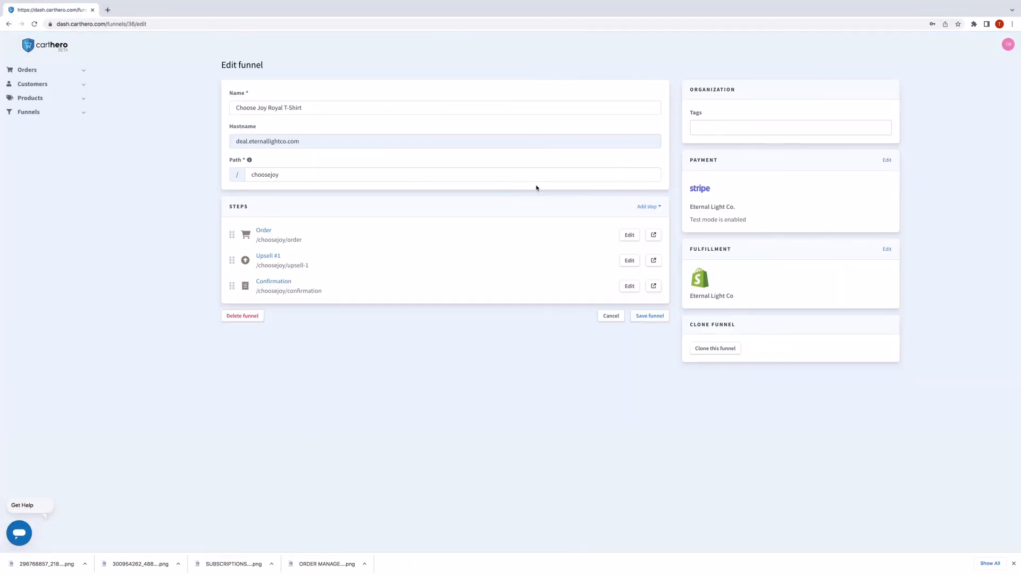
pyautogui.click(269, 256)
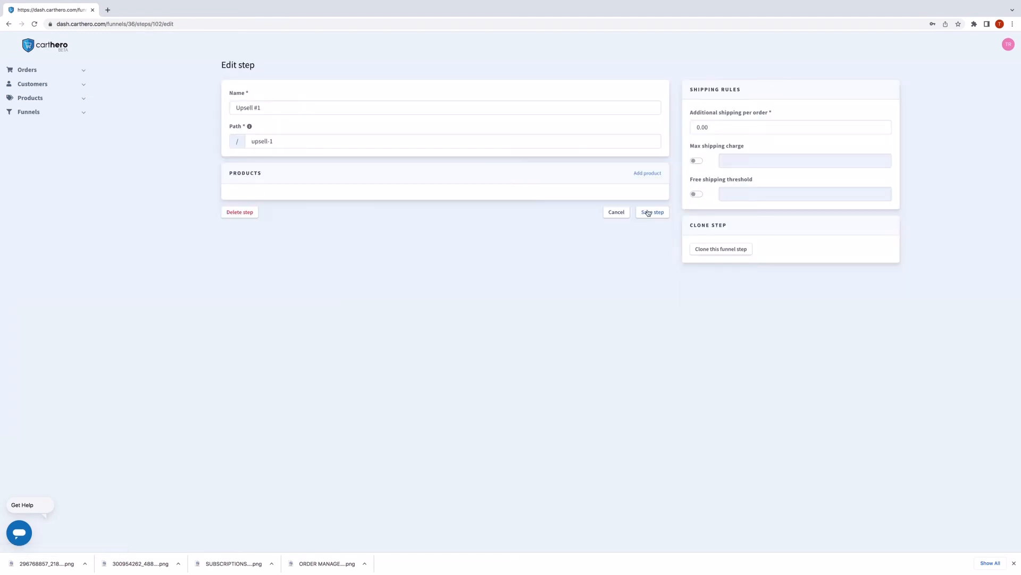
pyautogui.click(647, 174)
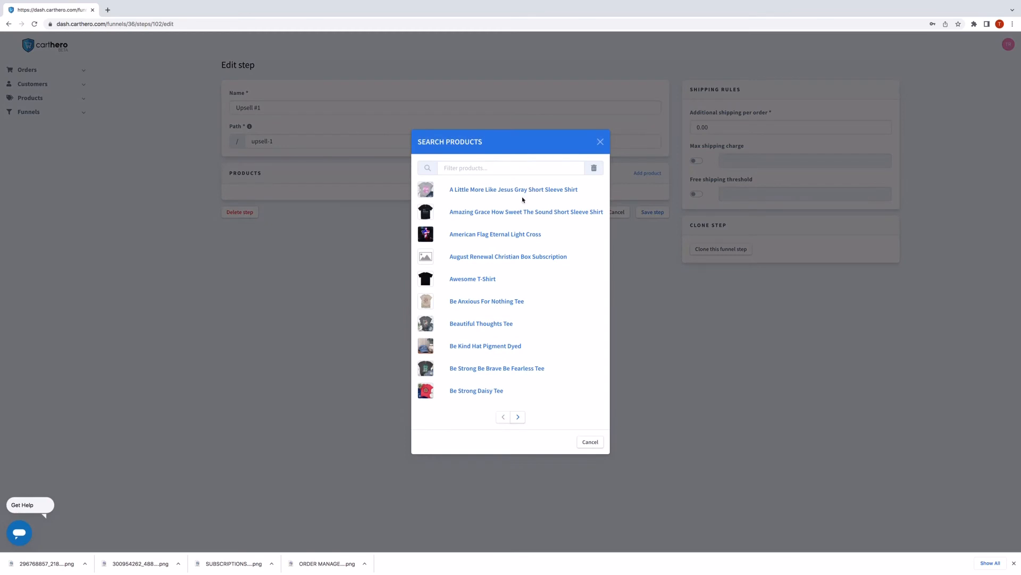
pyautogui.click(520, 191)
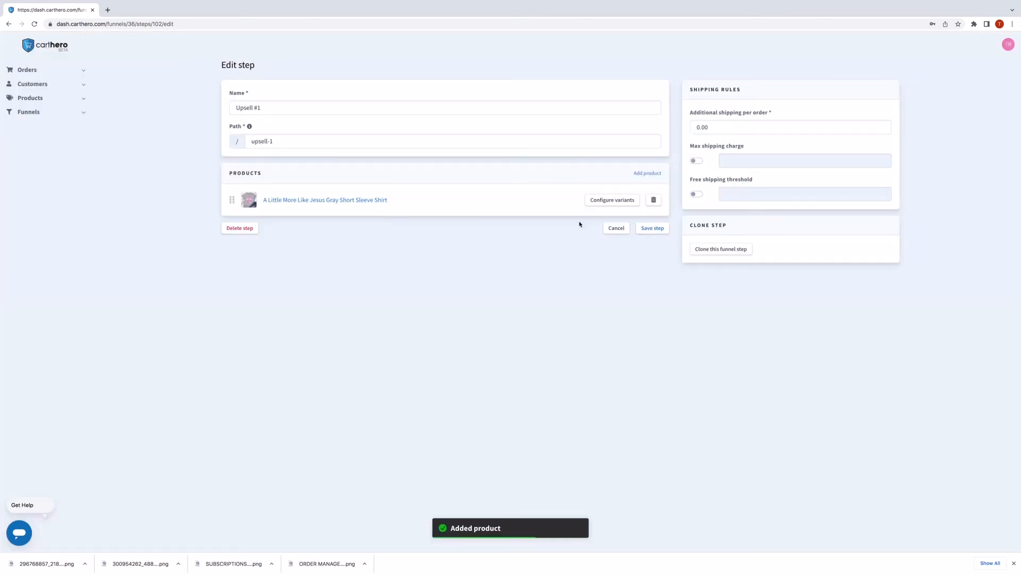
pyautogui.click(657, 233)
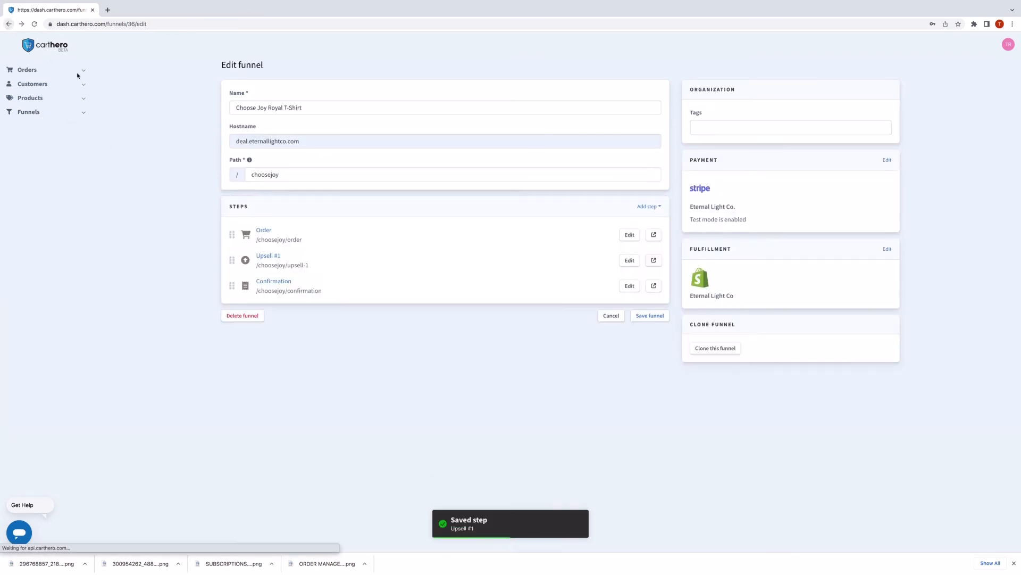
# Rewrite the Upsell #1 headline to name the A Little More Like Jesus T-Shirt.
pyautogui.click(629, 264)
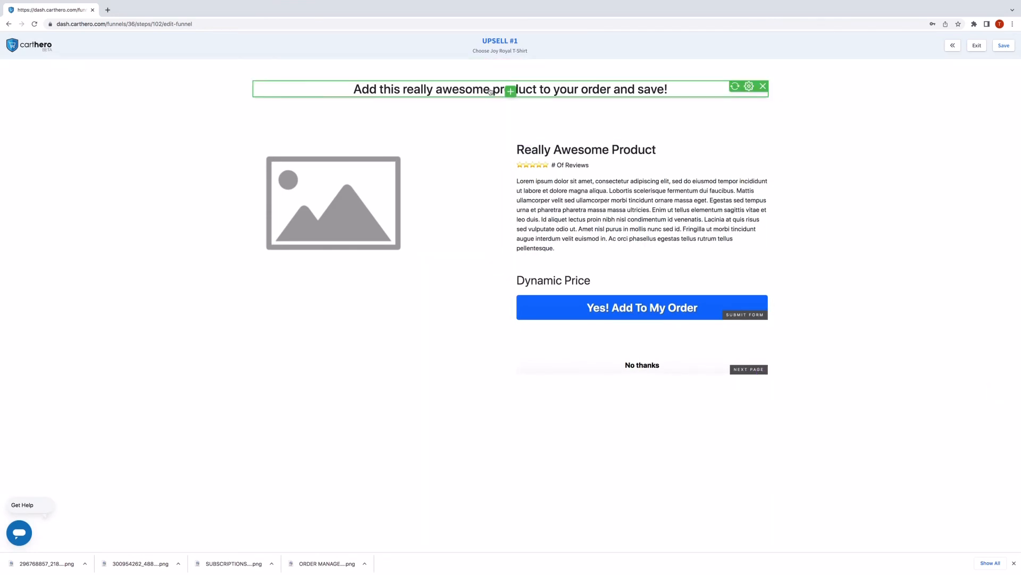
pyautogui.doubleClick(532, 89)
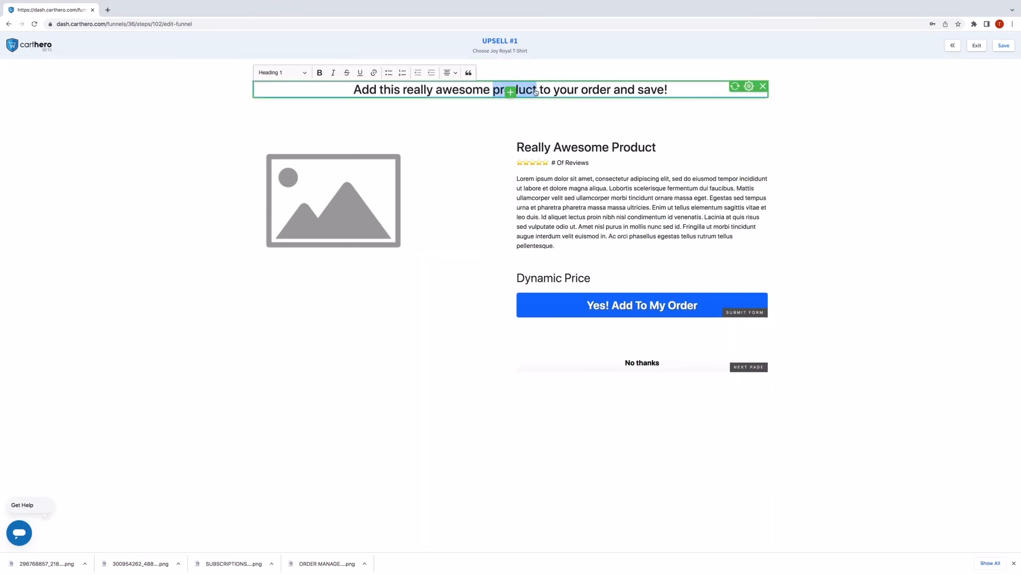
pyautogui.press('BackSpace')
pyautogui.press('BackSpace')
pyautogui.press('BackSpace')
pyautogui.press('BackSpace')
pyautogui.press('BackSpace')
pyautogui.press('BackSpace')
pyautogui.press('BackSpace')
pyautogui.press('BackSpace')
pyautogui.press('BackSpace')
pyautogui.press('BackSpace')
pyautogui.press('BackSpace')
pyautogui.press('BackSpace')
pyautogui.press('BackSpace')
pyautogui.press('BackSpace')
pyautogui.press('BackSpace')
pyautogui.press('BackSpace')
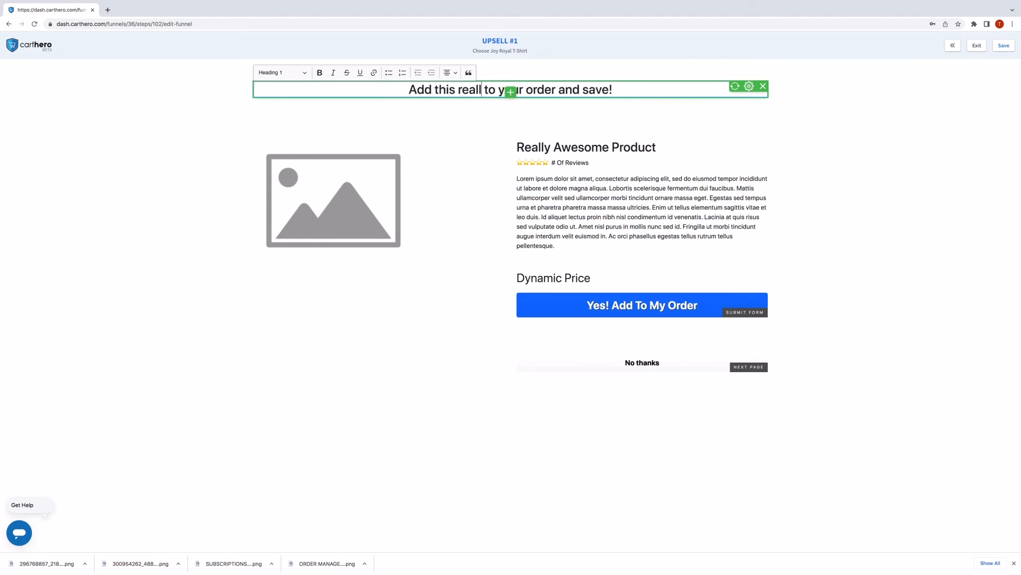
pyautogui.write('A Lit')
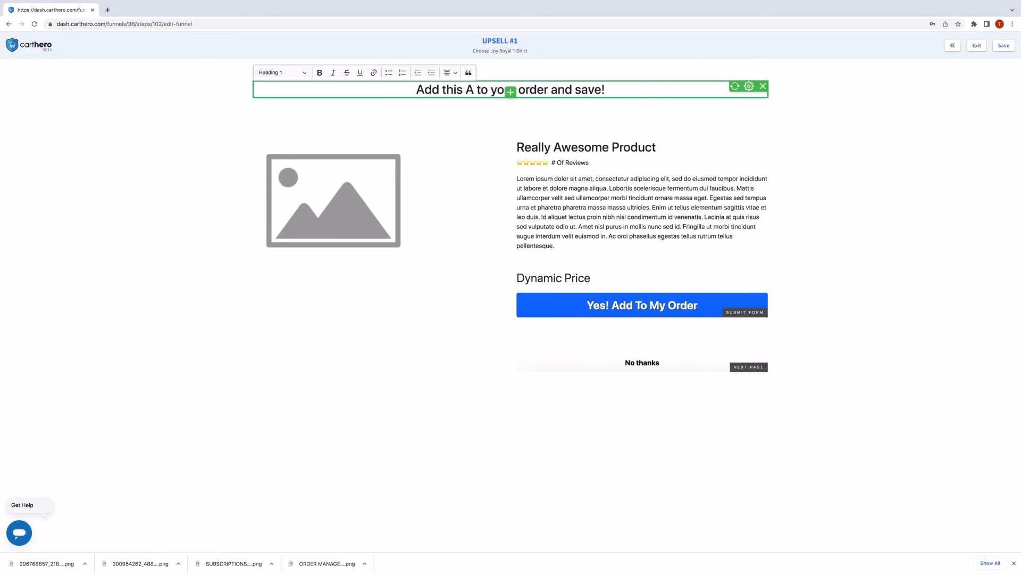
pyautogui.write('tle More Like J')
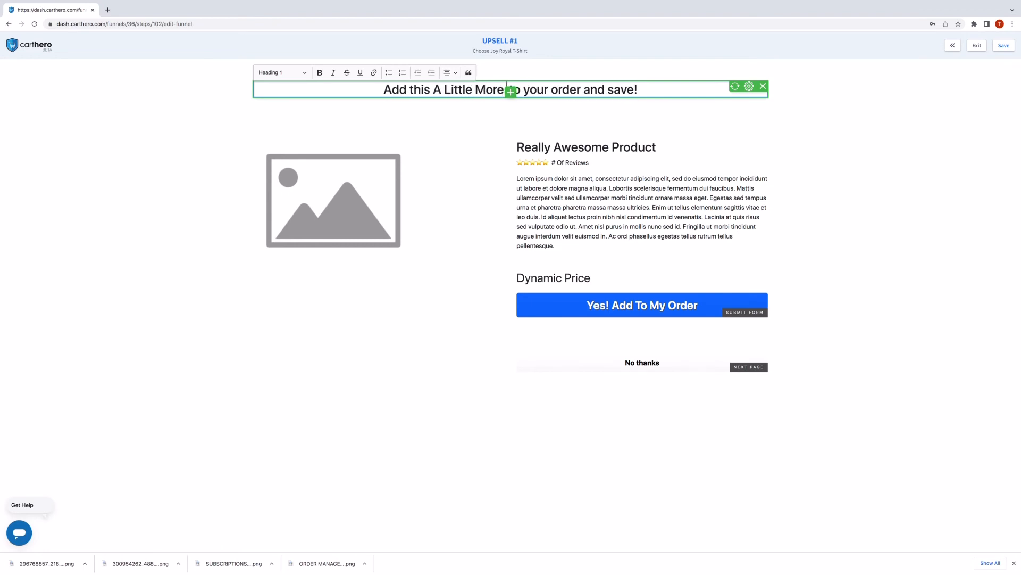
pyautogui.write('esus T-Shirt')
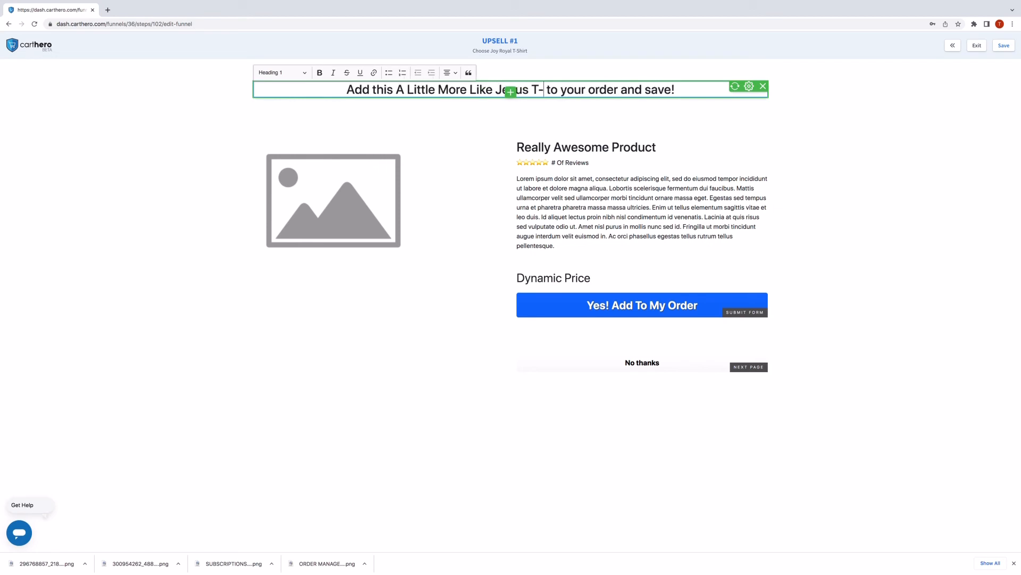
pyautogui.click(400, 199)
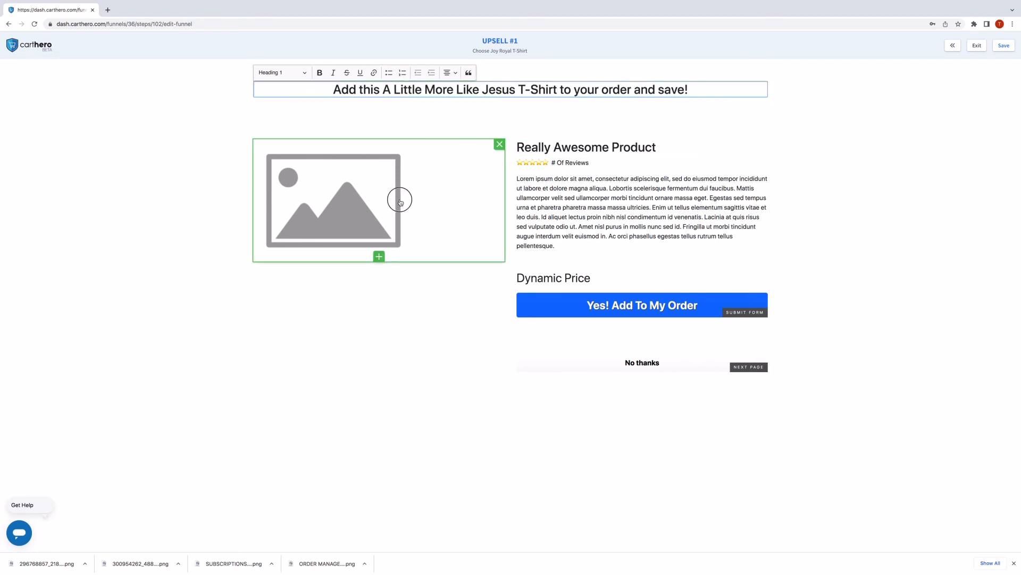
pyautogui.click(559, 105)
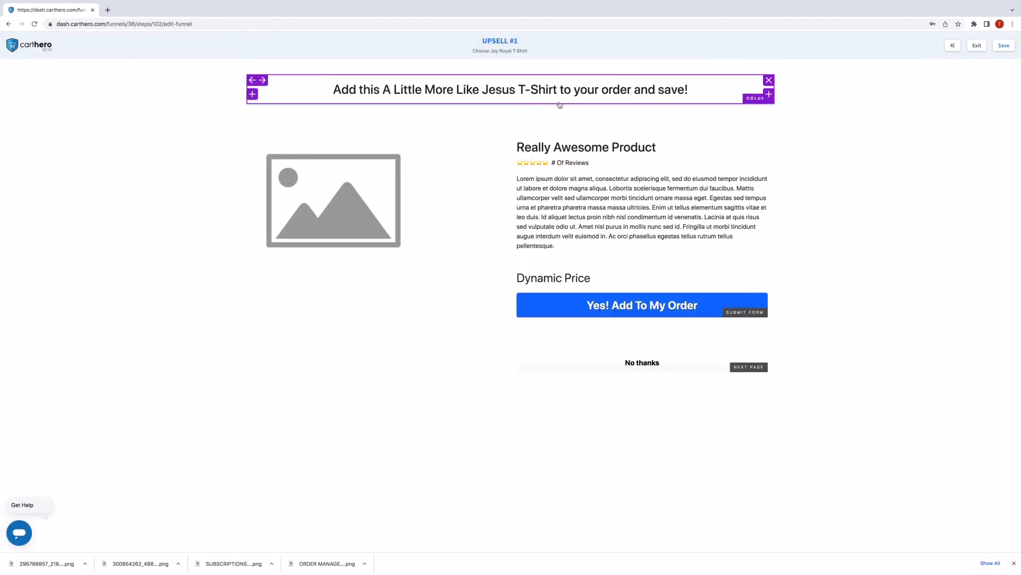
# Link the section's Product setting to the gray Jesus shirt.
pyautogui.click(640, 66)
pyautogui.click(899, 181)
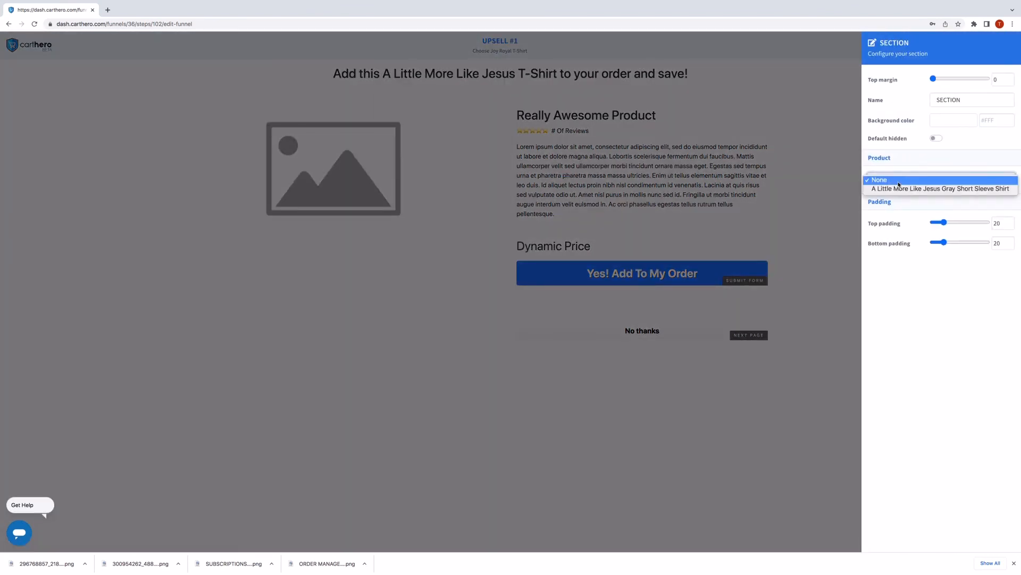
pyautogui.click(898, 189)
pyautogui.click(830, 207)
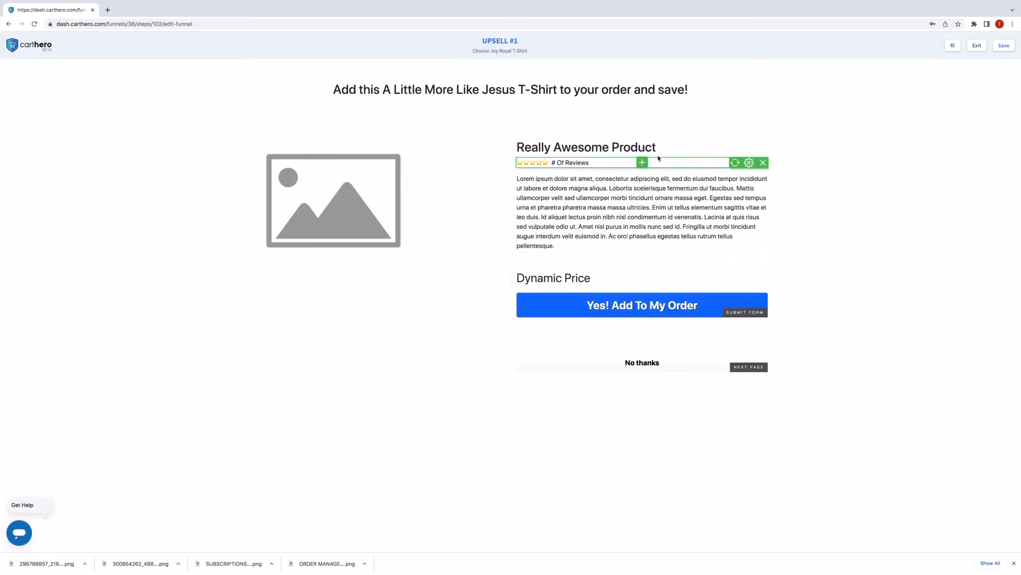
# Replace the Really Awesome Product title with 'A Little More Like Jesus T-Shirt'.
pyautogui.tripleClick(564, 149)
pyautogui.write('R')
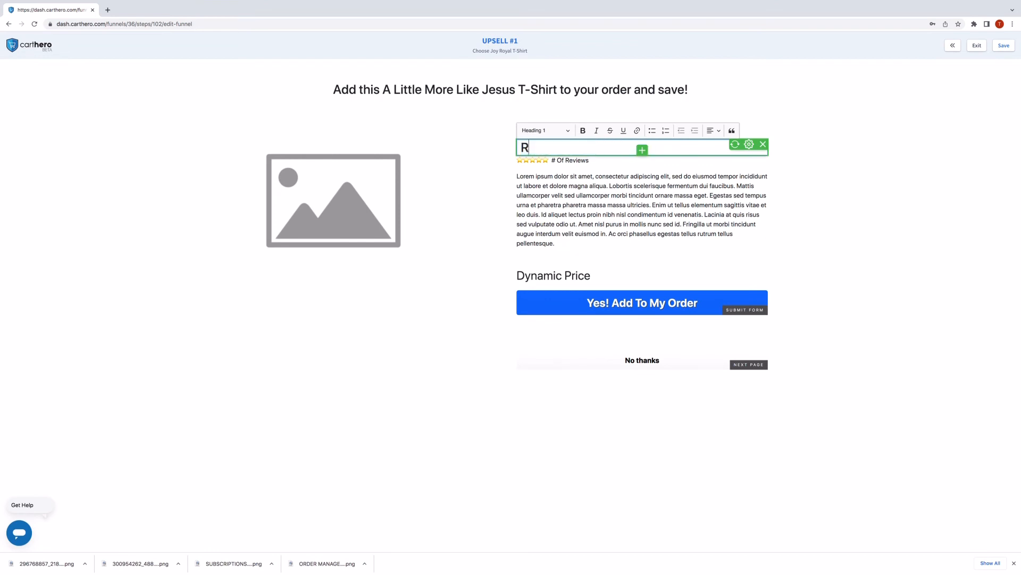
pyautogui.write('eally')
pyautogui.press('BackSpace')
pyautogui.press('BackSpace')
pyautogui.press('BackSpace')
pyautogui.press('BackSpace')
pyautogui.press('BackSpace')
pyautogui.press('BackSpace')
pyautogui.write('A Little More Like Jesus T-')
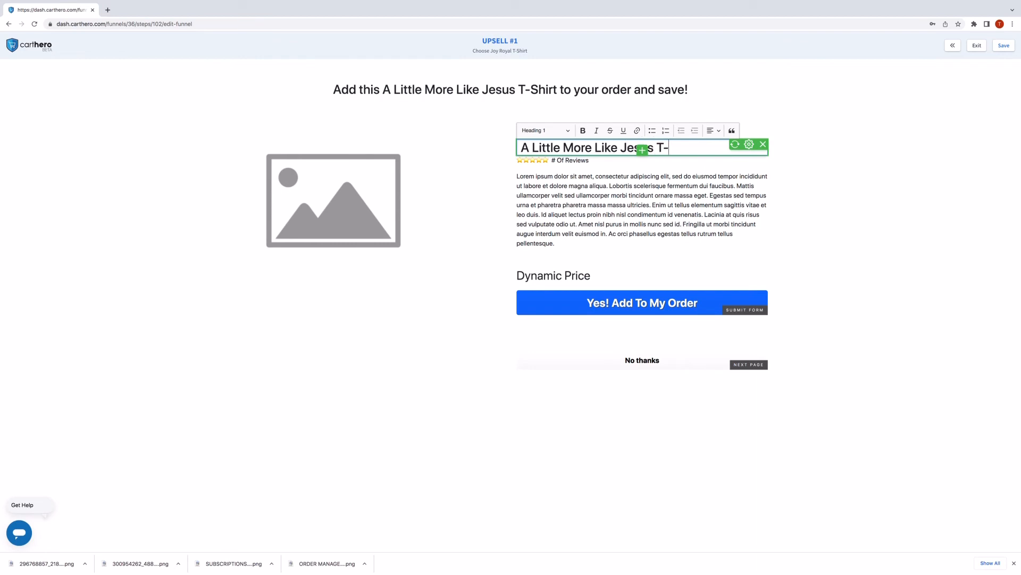
pyautogui.write('Shirt')
# Remove the placeholder image from the Upsell #1 page.
pyautogui.click(387, 196)
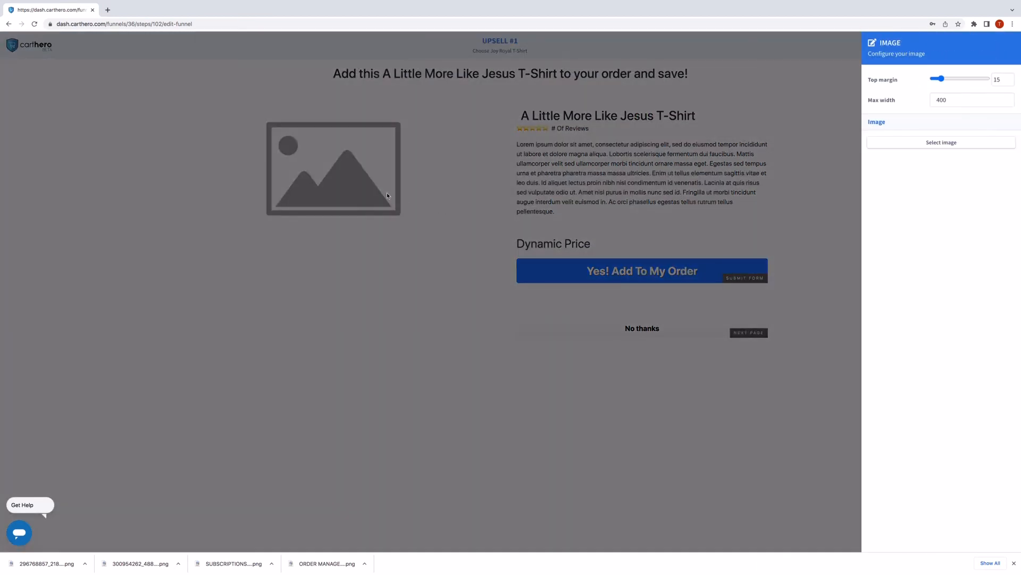
pyautogui.click(670, 208)
pyautogui.click(366, 186)
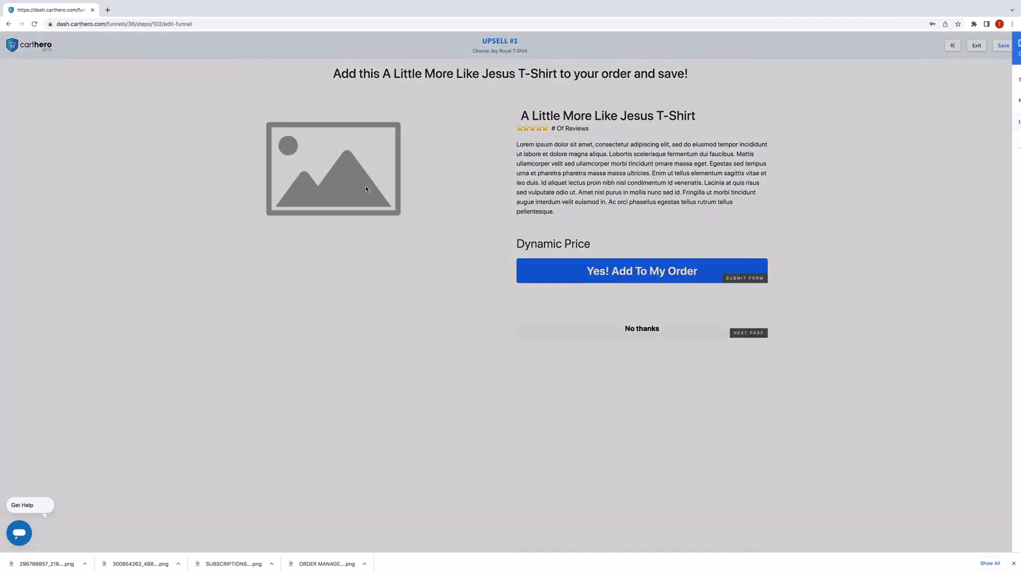
pyautogui.click(689, 165)
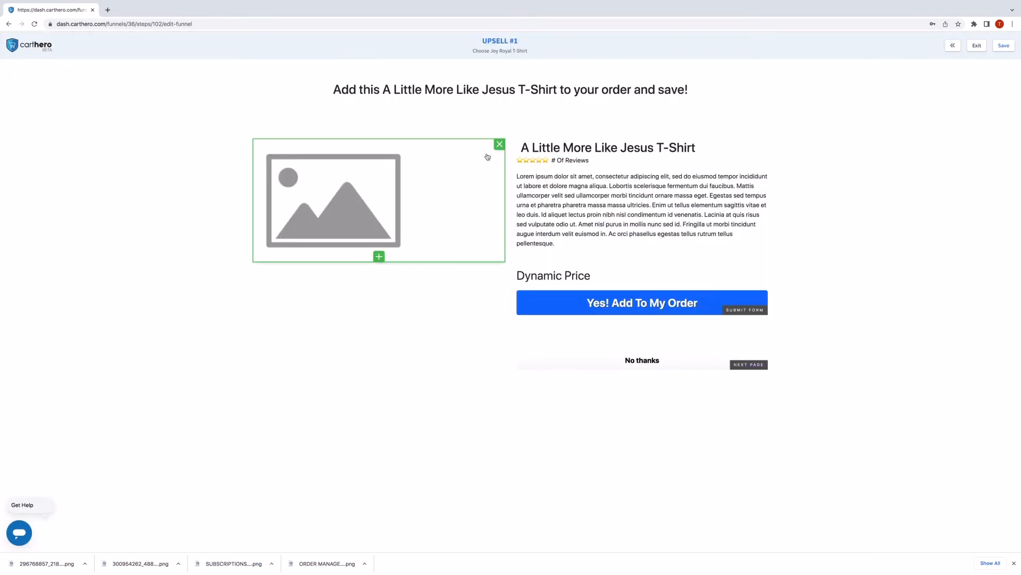
pyautogui.click(498, 144)
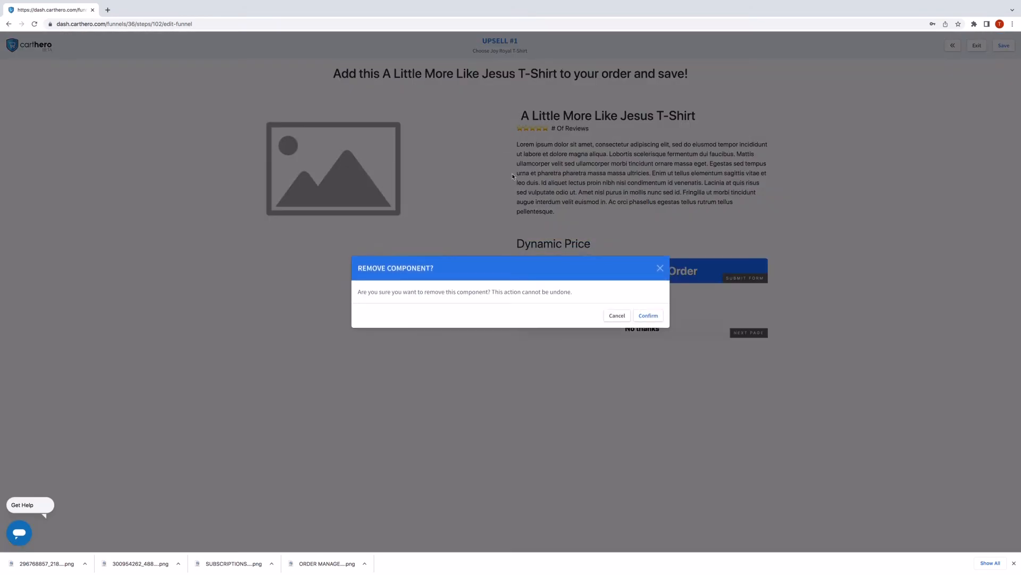
pyautogui.click(661, 269)
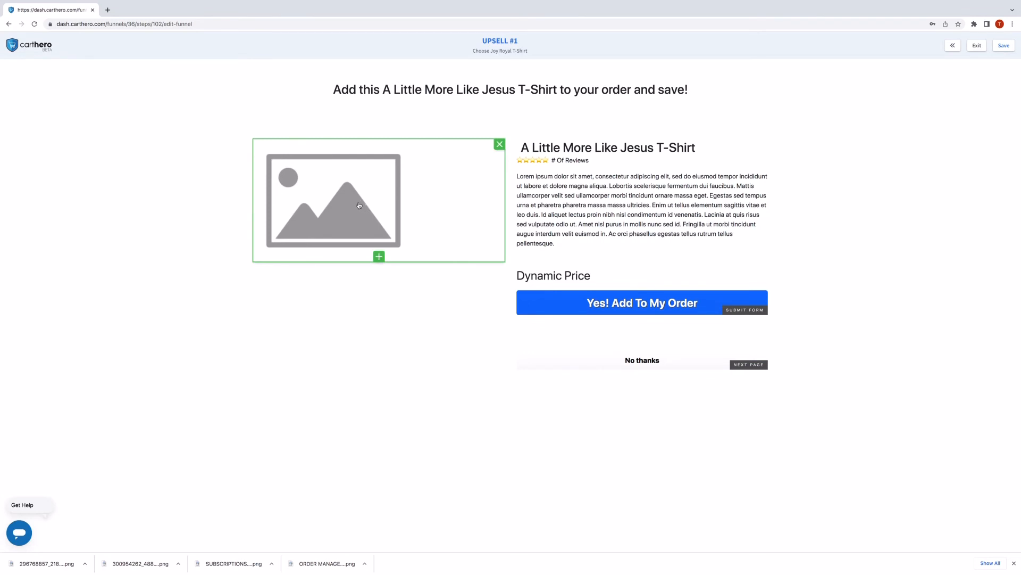
pyautogui.click(497, 145)
pyautogui.click(648, 315)
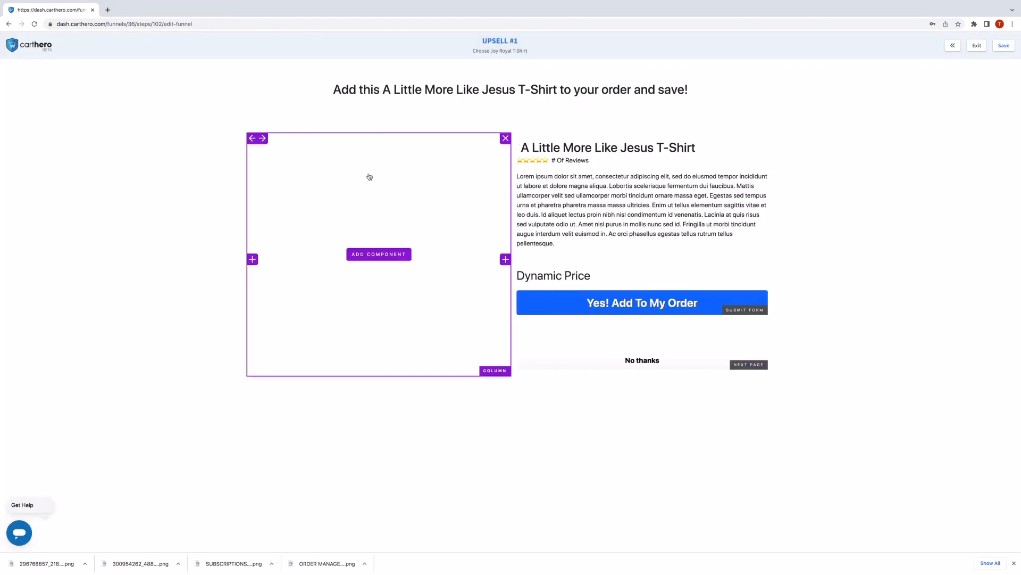
# Add a product image showing the gray shirt in the empty column.
pyautogui.click(381, 254)
pyautogui.click(379, 269)
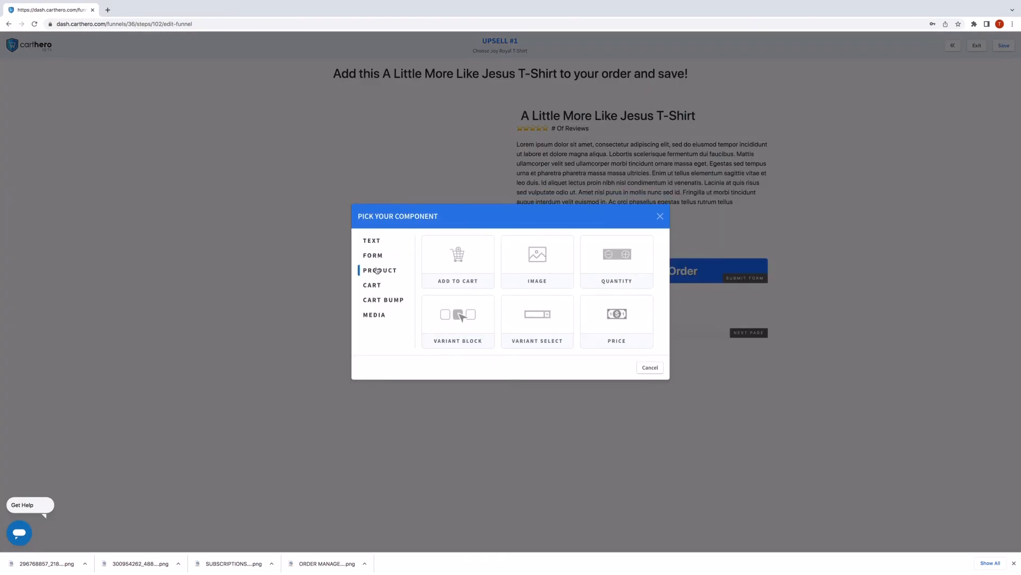
pyautogui.click(543, 268)
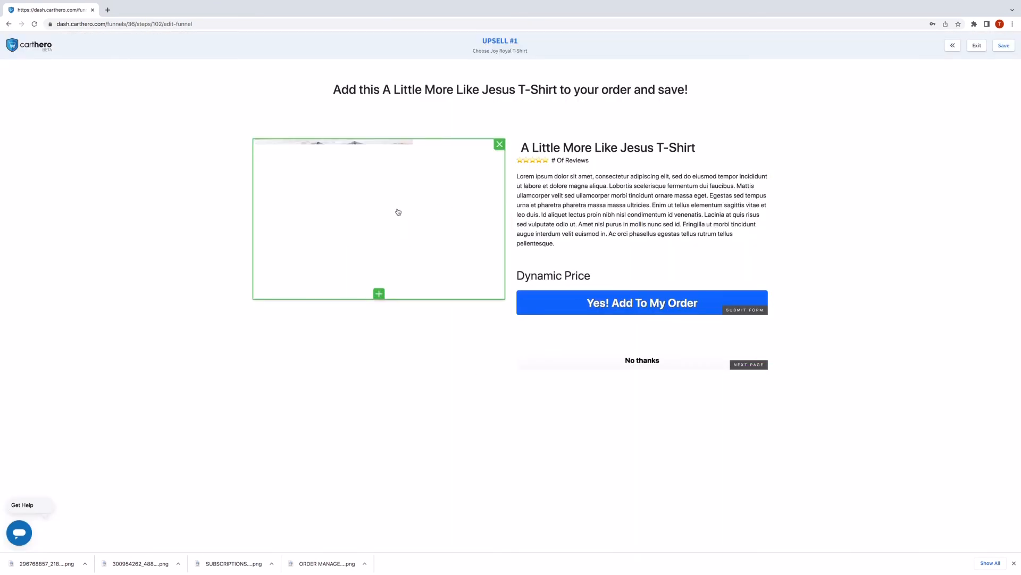
pyautogui.click(398, 195)
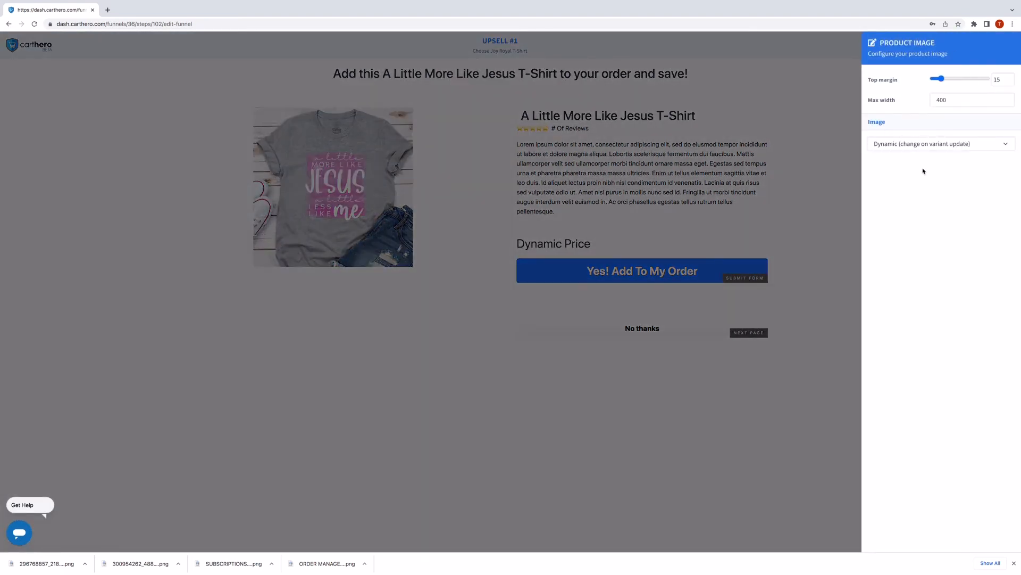
pyautogui.click(787, 172)
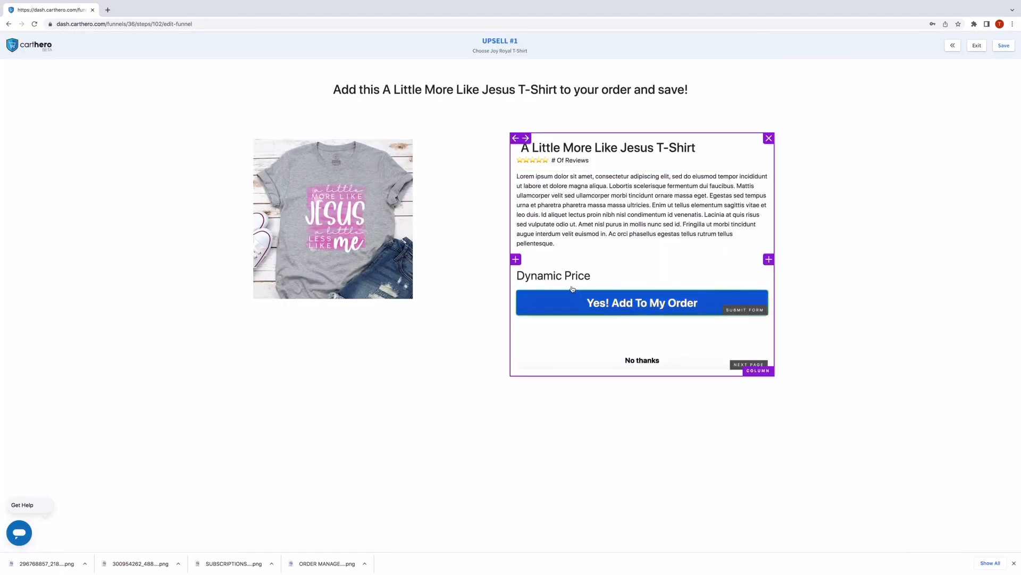
# Check the Yes! Add To My Order and No thanks buttons, then save the upsell page.
pyautogui.click(543, 304)
pyautogui.click(828, 219)
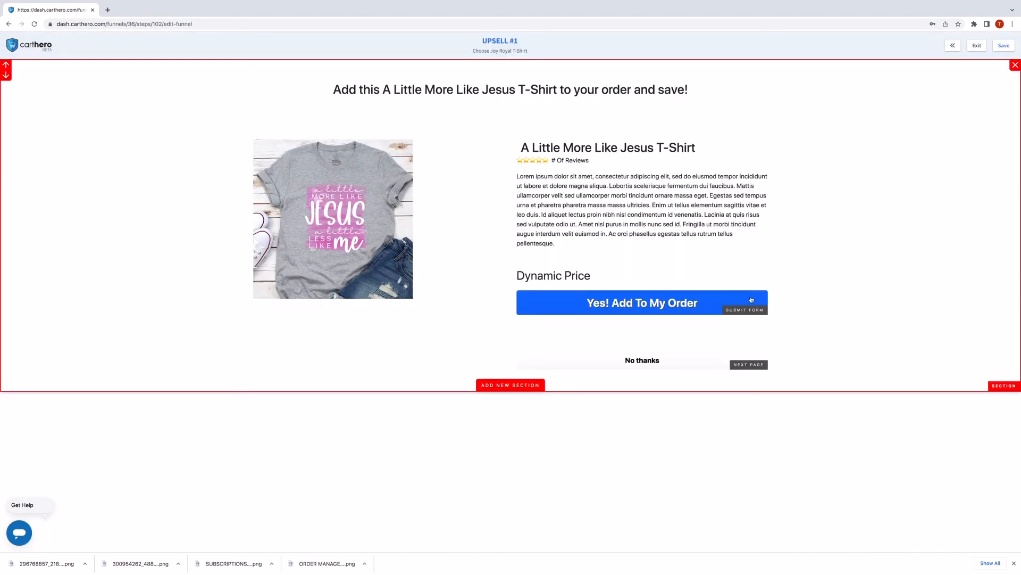
pyautogui.click(558, 360)
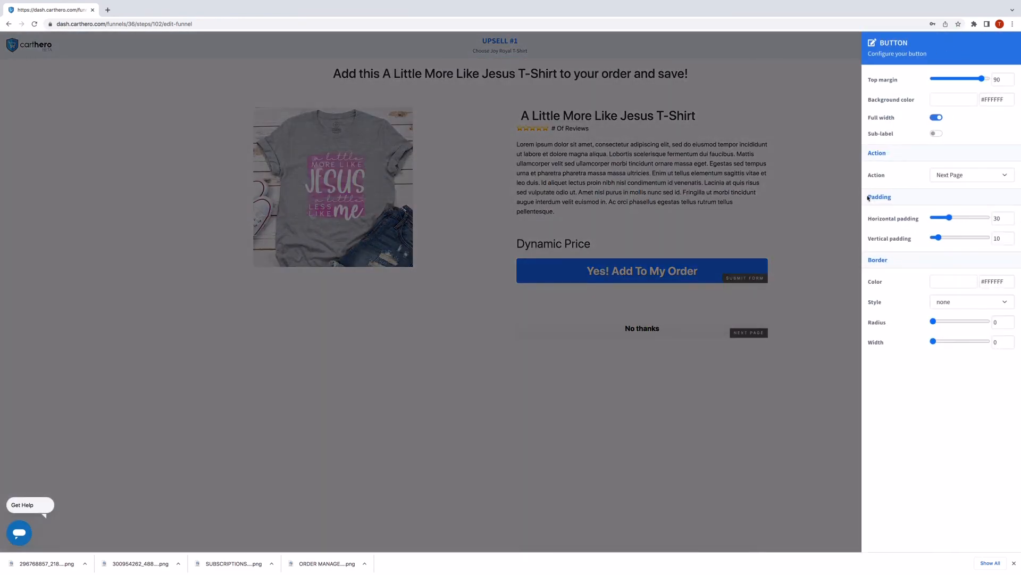
pyautogui.click(806, 244)
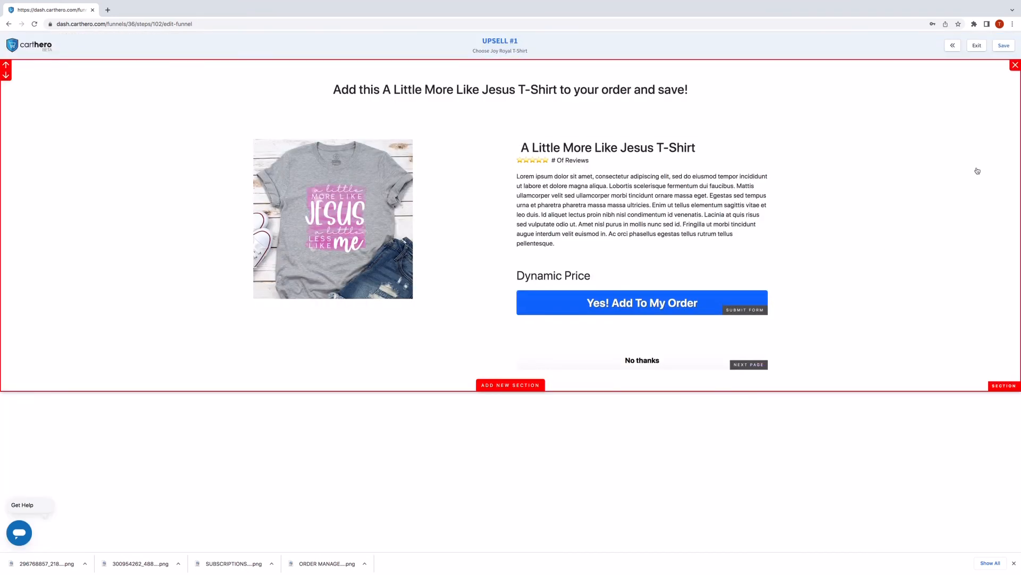
pyautogui.click(1007, 46)
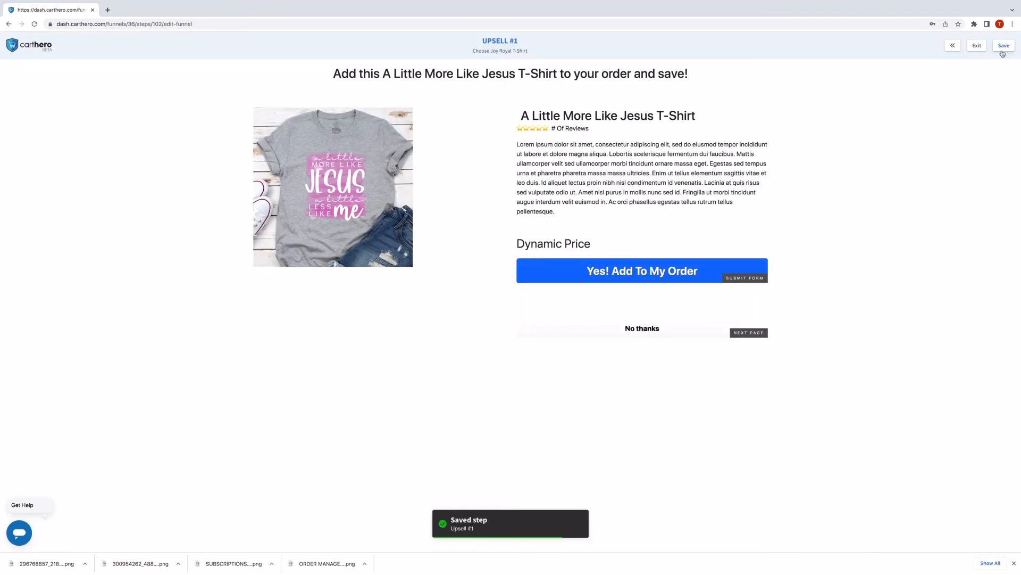
# Review the Confirmation step, then preview the Choose Joy Royal Tee order page in a new tab.
pyautogui.click(978, 46)
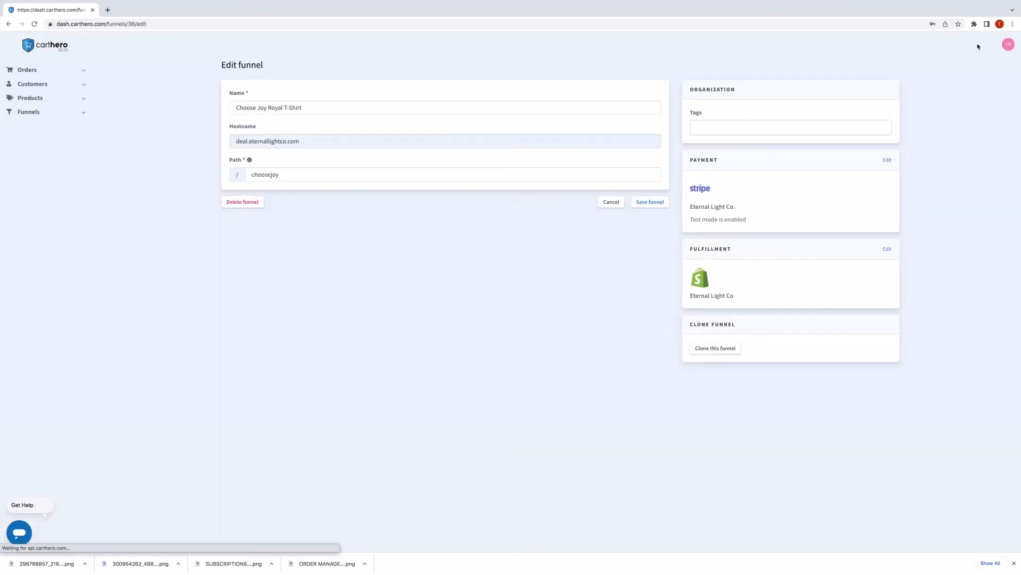
pyautogui.click(629, 286)
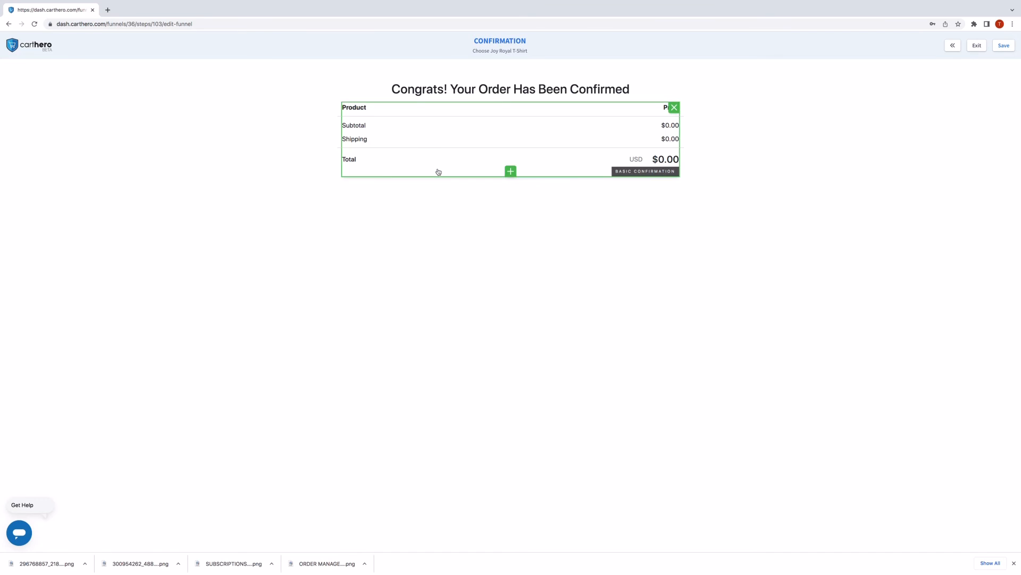
pyautogui.click(977, 46)
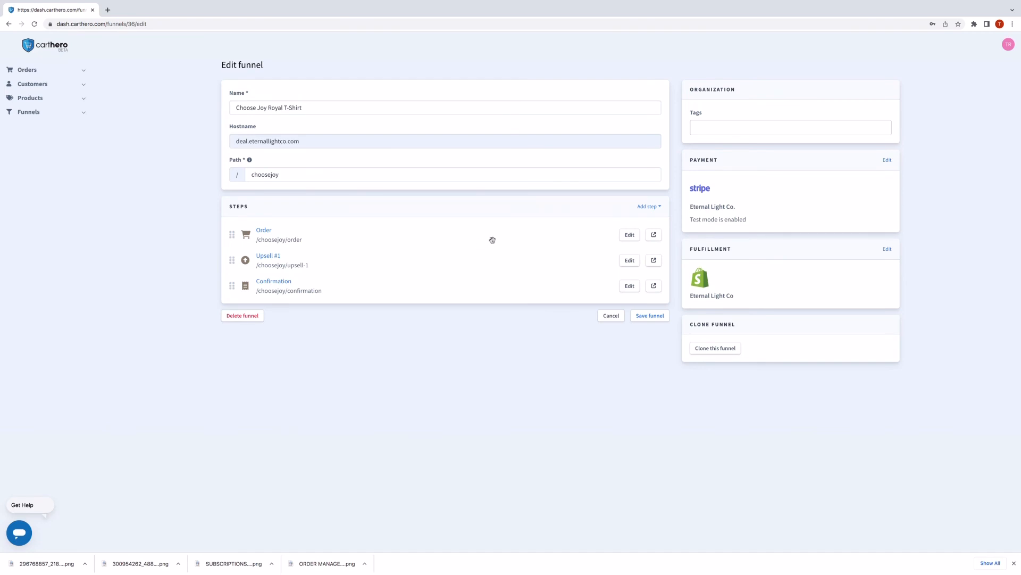
pyautogui.click(653, 235)
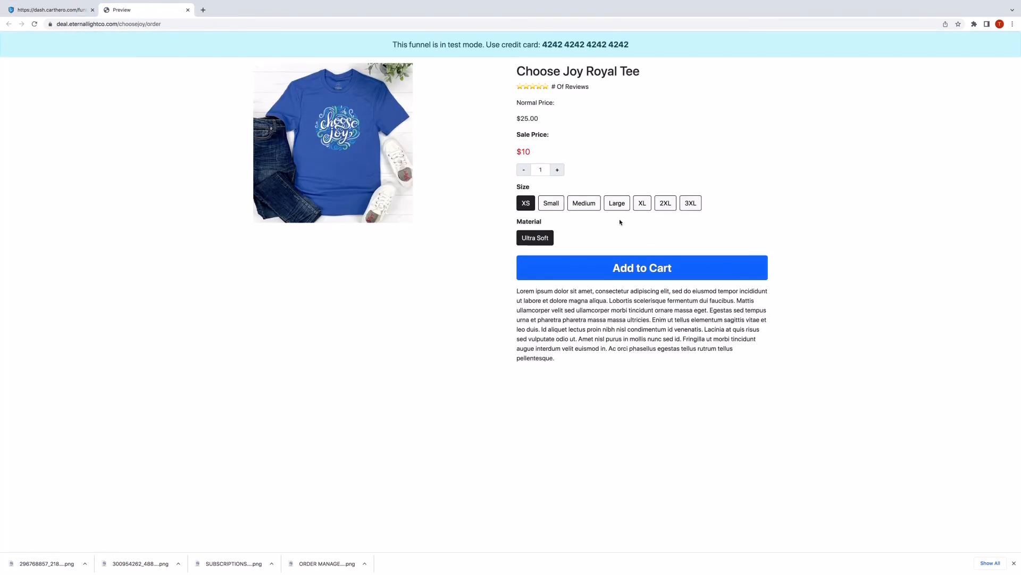
# Add two XL Choose Joy Royal Tees to the cart, giving a $30 total.
pyautogui.click(640, 206)
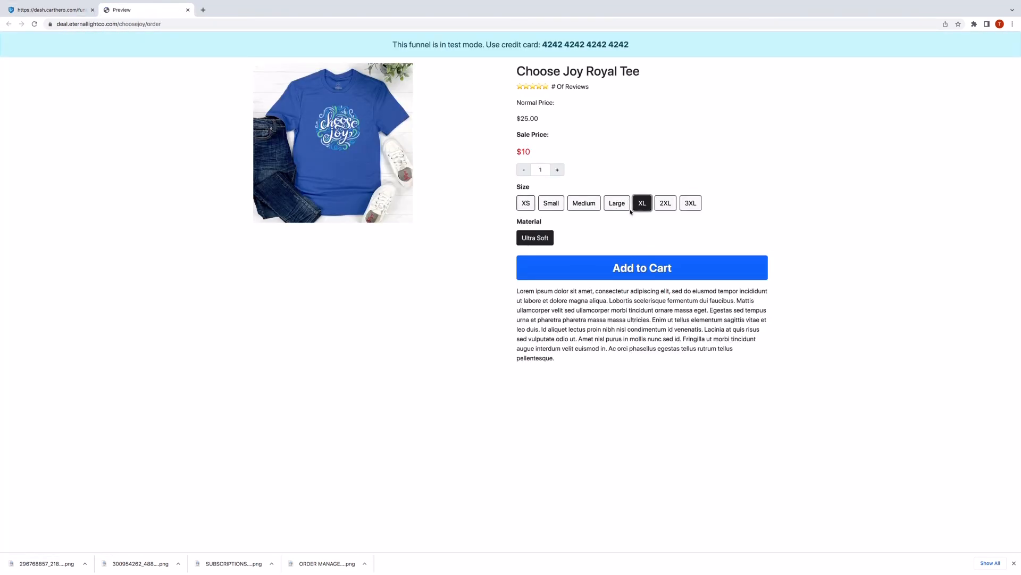
pyautogui.click(558, 171)
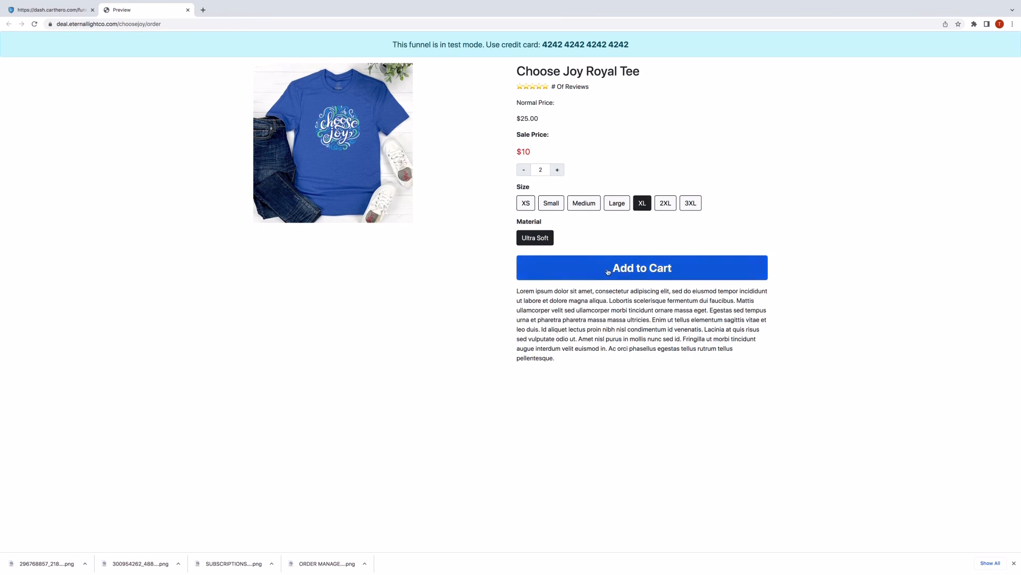
pyautogui.click(588, 272)
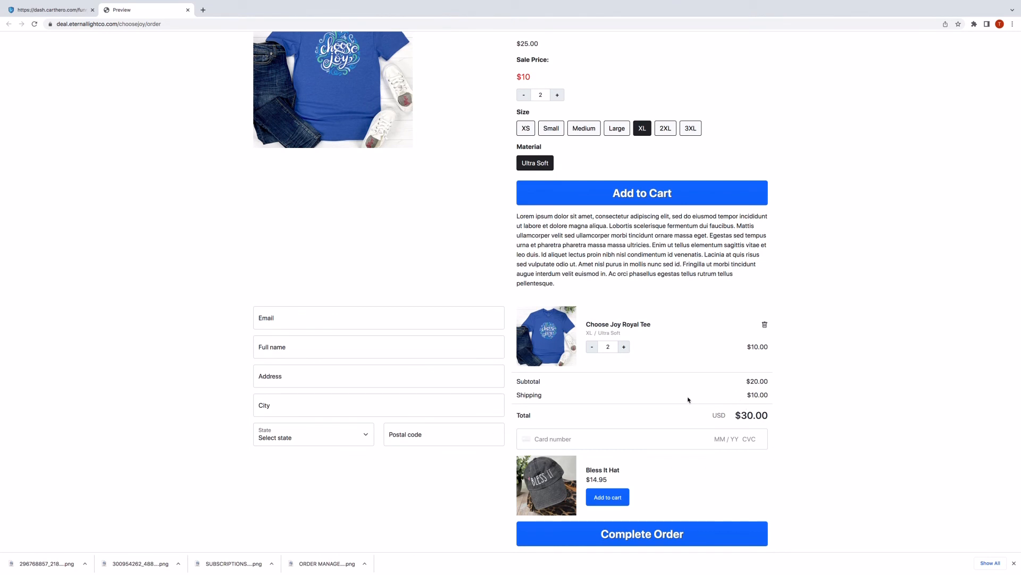
# Enter the customer's e-mail, street address, city, Alabama state and postal code.
pyautogui.click(377, 314)
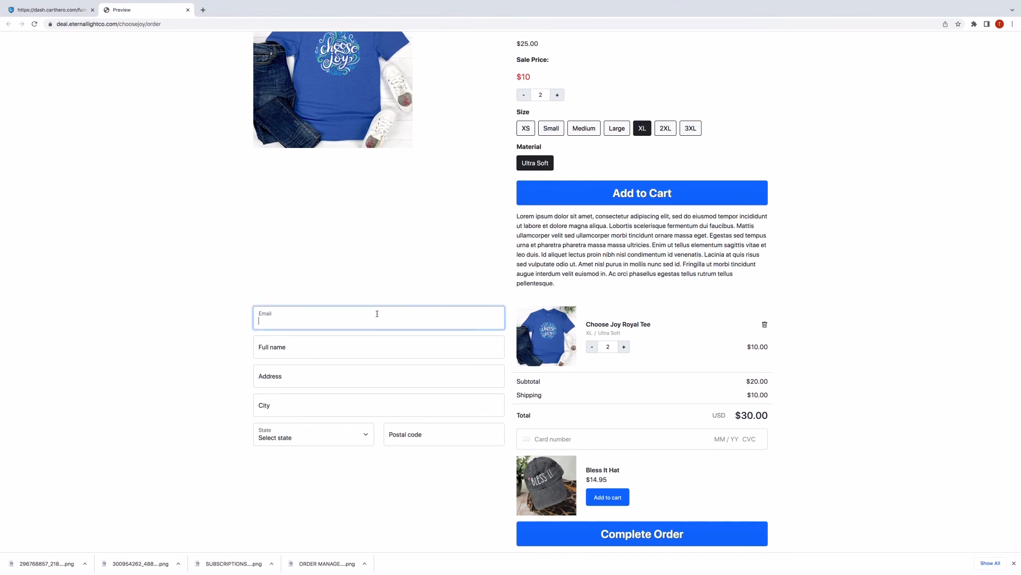
pyautogui.press('Tab')
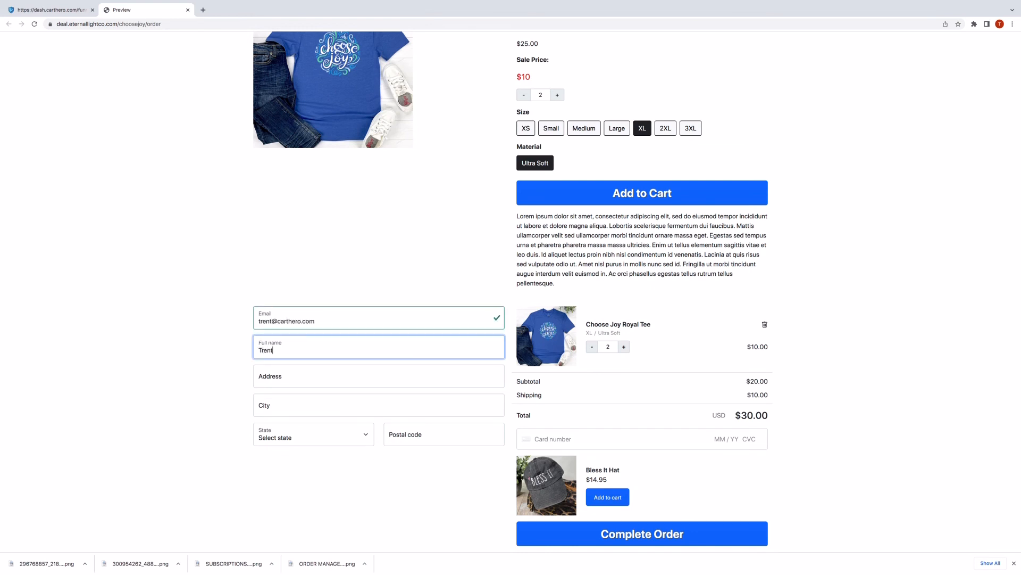
pyautogui.press('Tab')
pyautogui.write('123 anywhere')
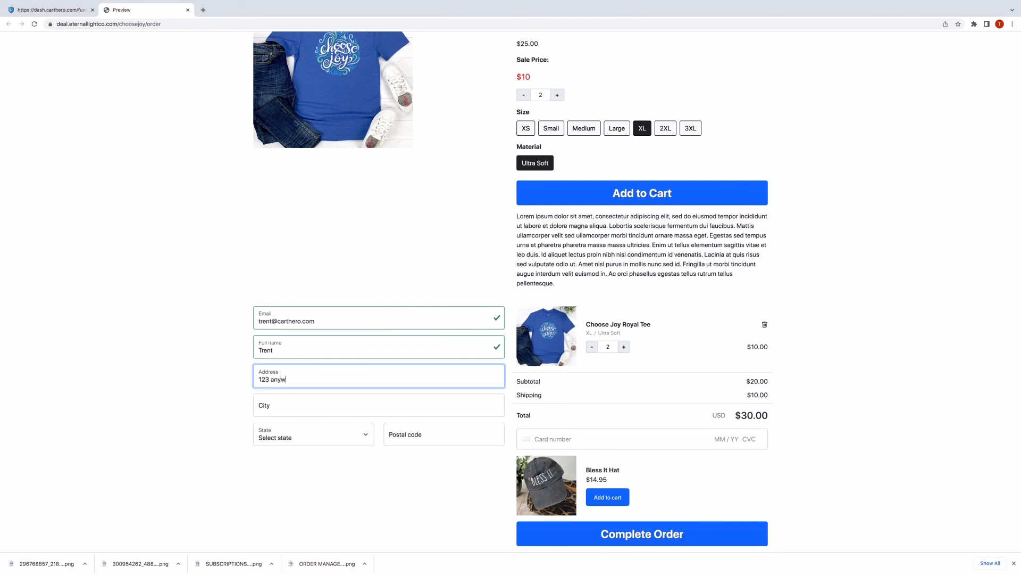
pyautogui.press('Tab')
pyautogui.write('an')
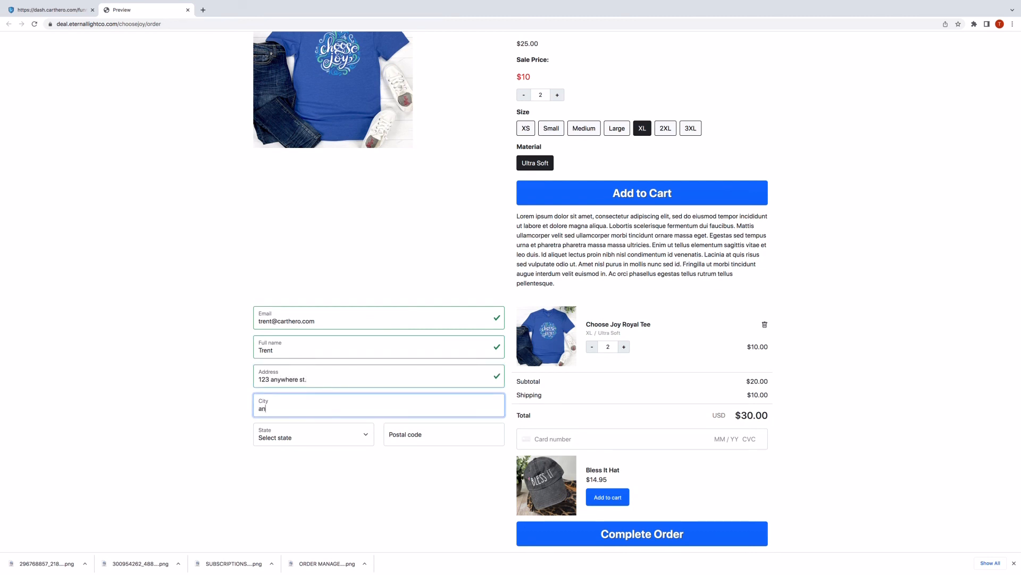
pyautogui.write('ywhere')
pyautogui.click(302, 439)
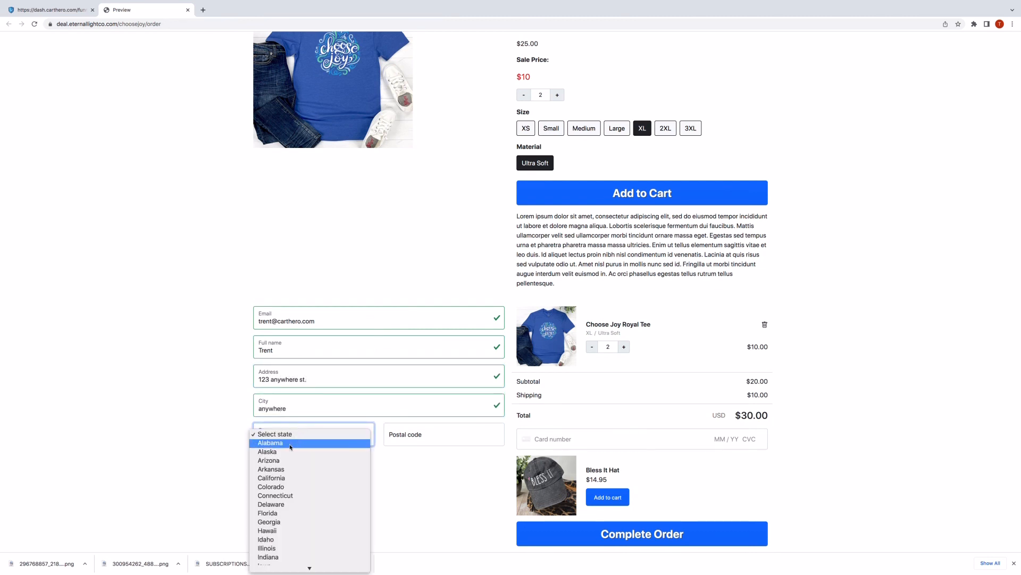
pyautogui.click(290, 446)
pyautogui.click(425, 441)
pyautogui.write('35')
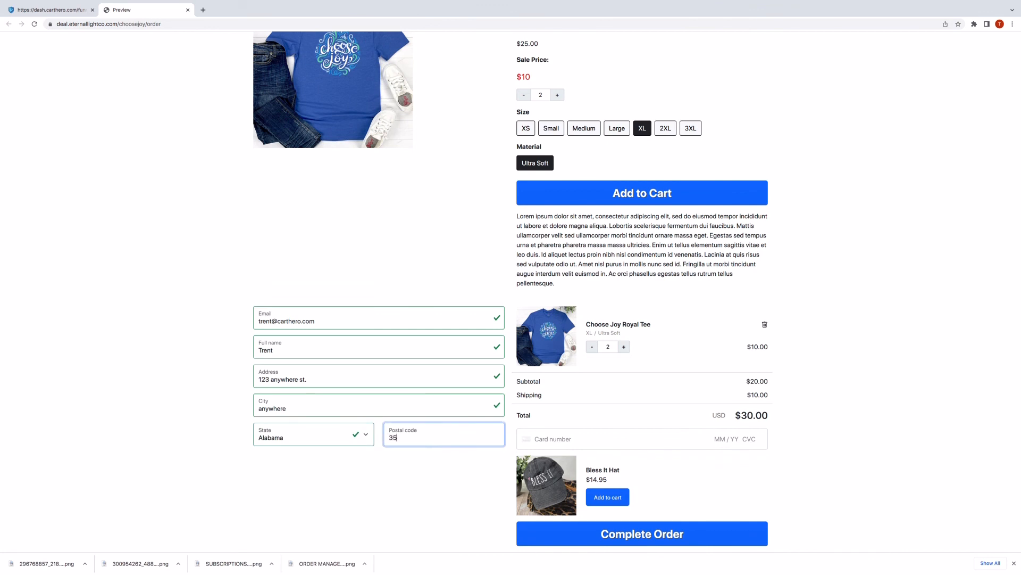
pyautogui.write('062')
pyautogui.click(830, 437)
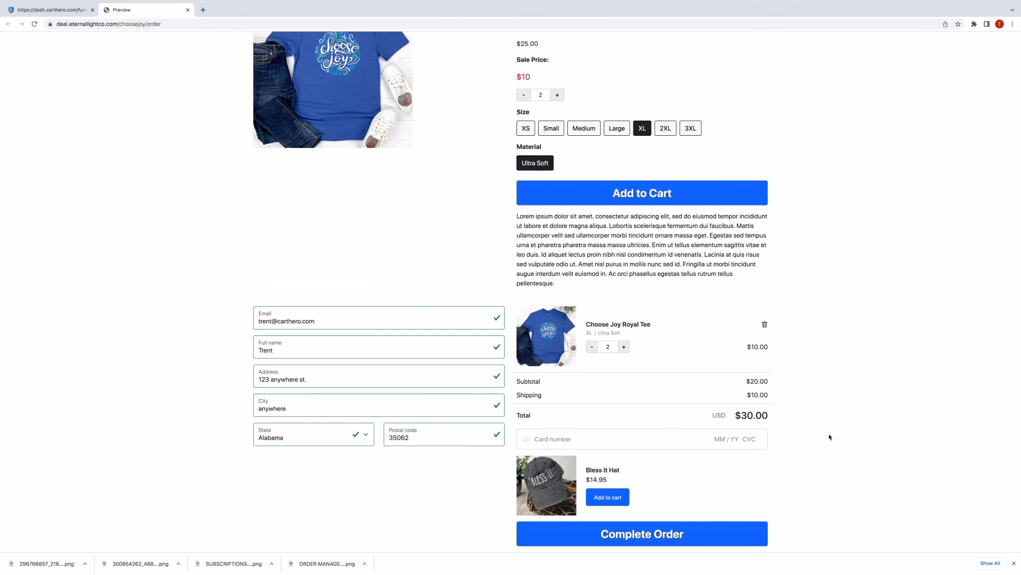
pyautogui.click(560, 441)
pyautogui.write('4242424242424242043')
pyautogui.press('BackSpace')
pyautogui.write('24 456')
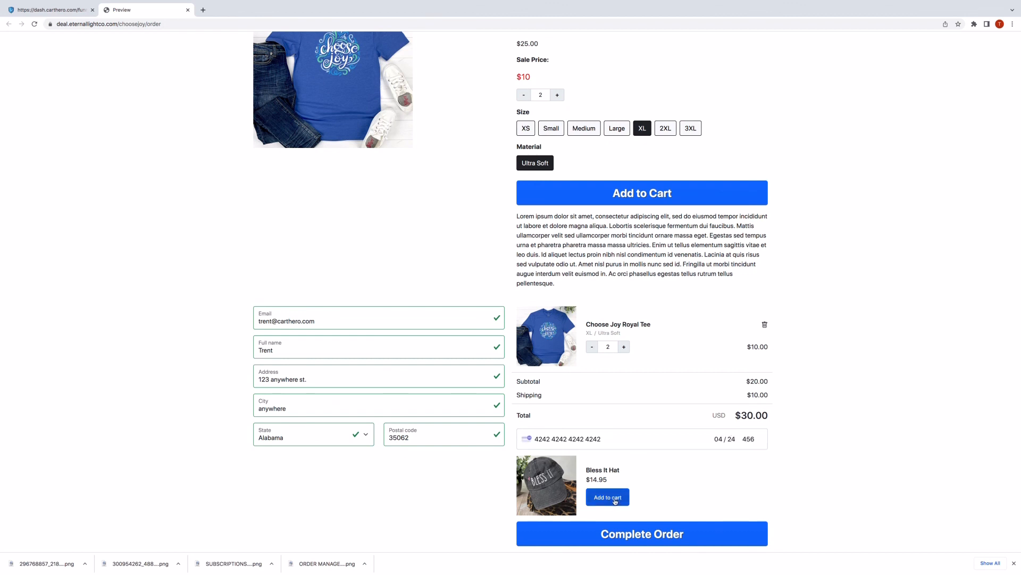
# Add the Bless It Hat and submit the $44.95 test order, declining to save the card.
pyautogui.click(612, 498)
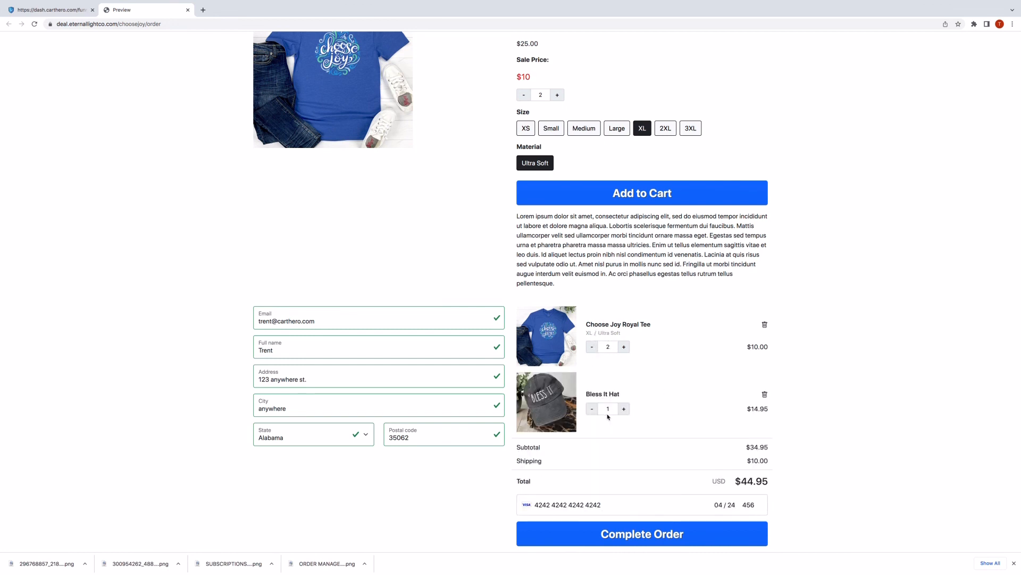
pyautogui.click(594, 534)
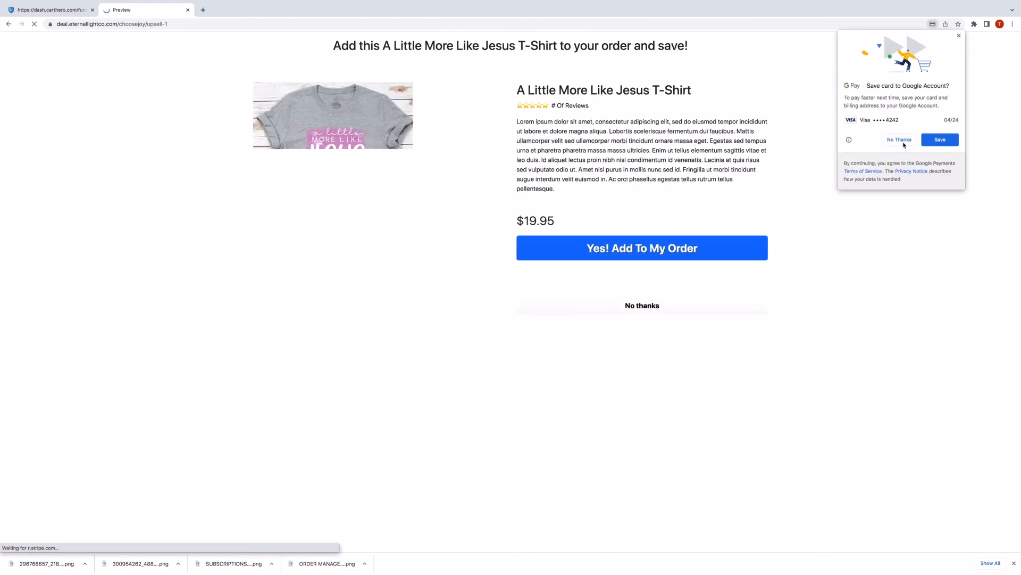
pyautogui.click(902, 143)
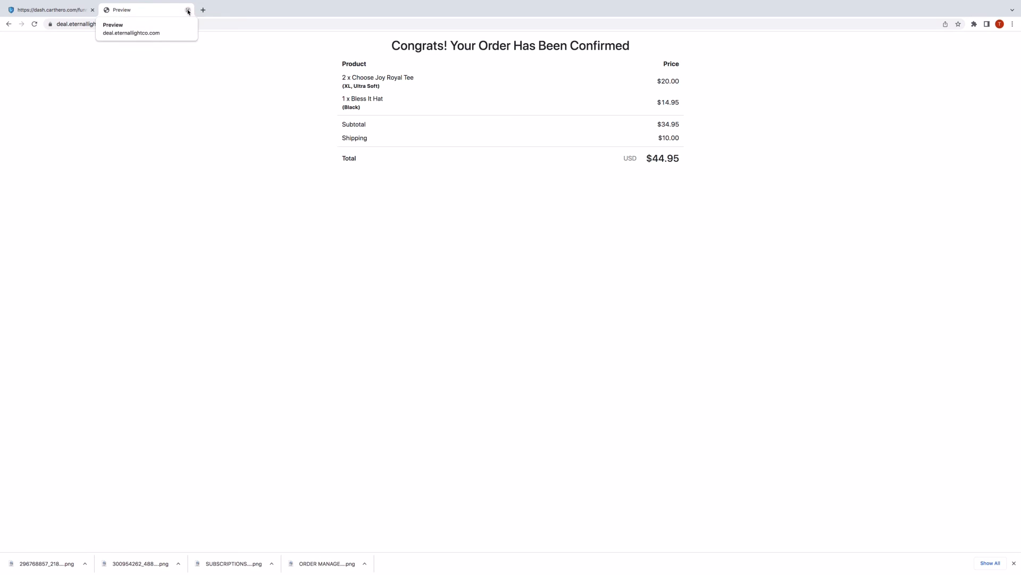
# Close the preview and open the new $44.95 order from the Paid orders list.
pyautogui.click(187, 10)
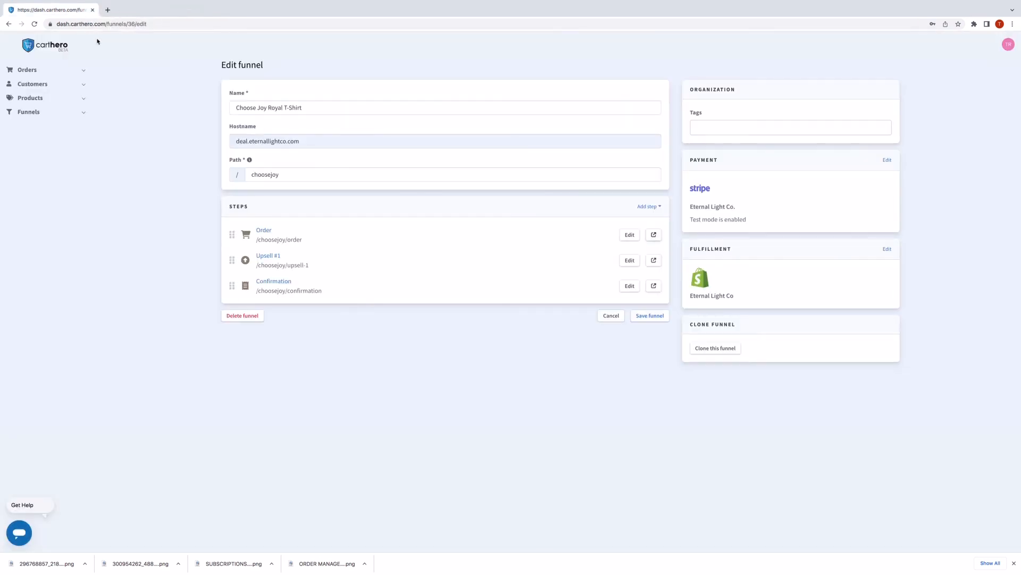
pyautogui.click(35, 72)
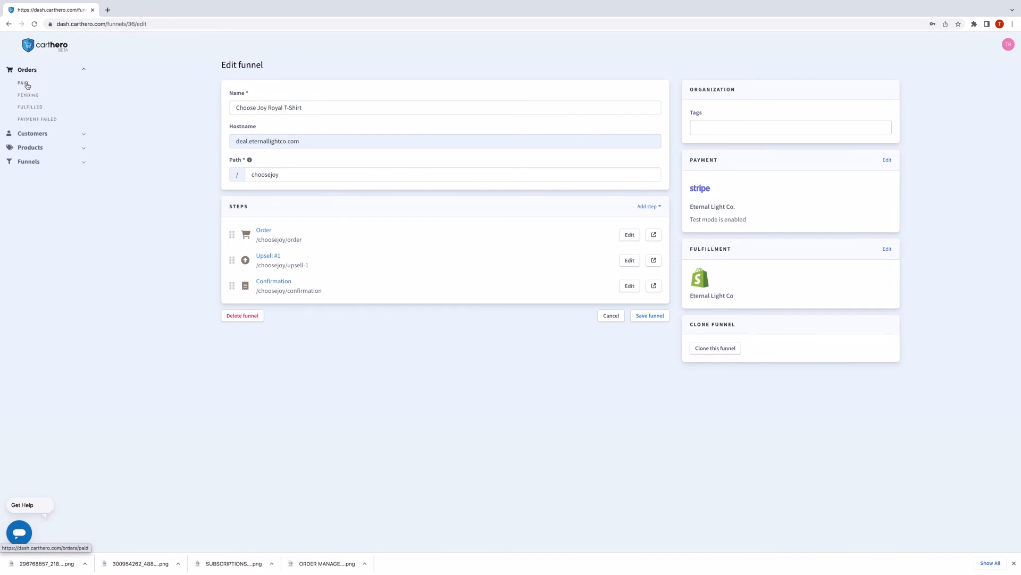
pyautogui.click(24, 83)
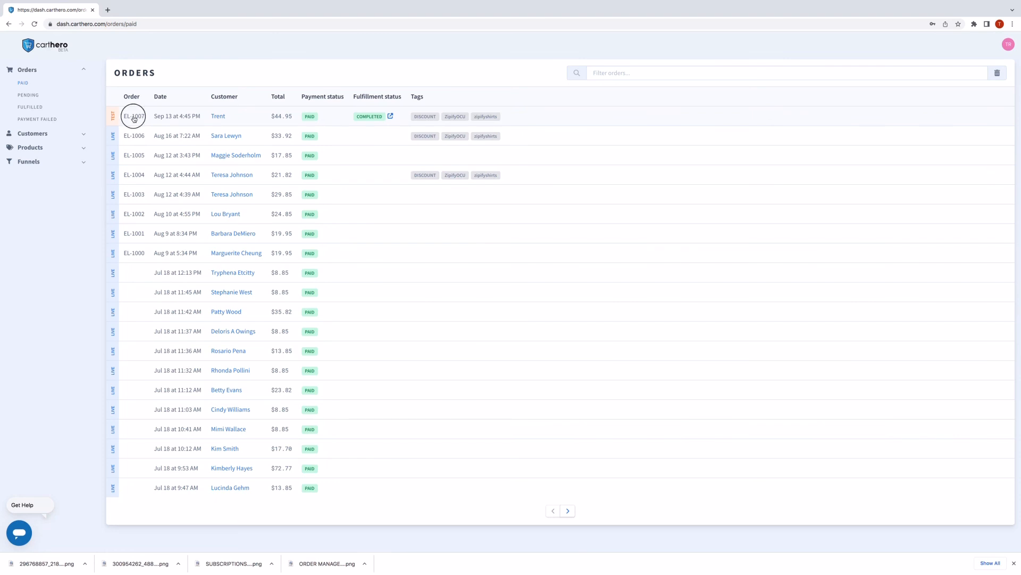
pyautogui.click(134, 117)
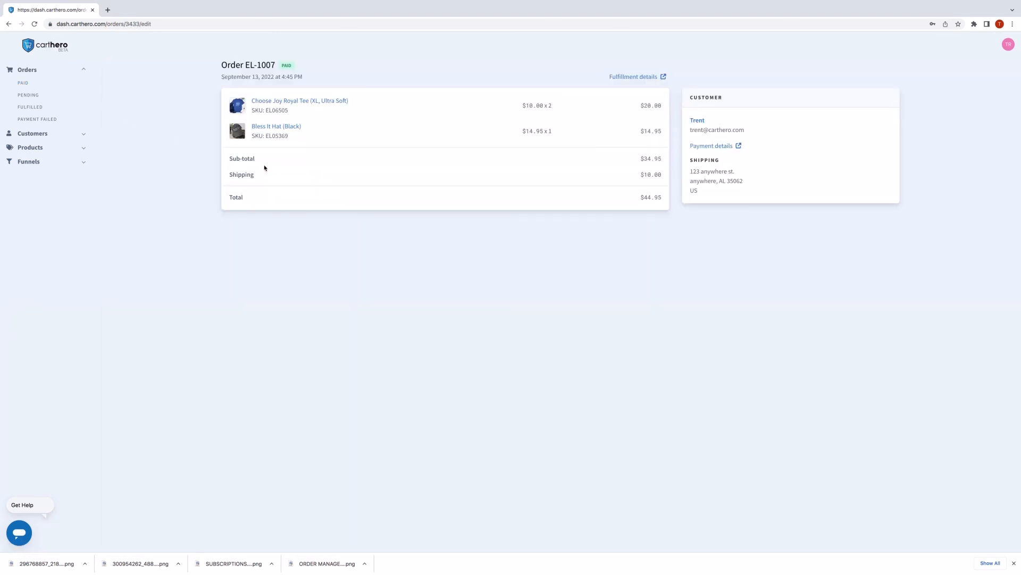